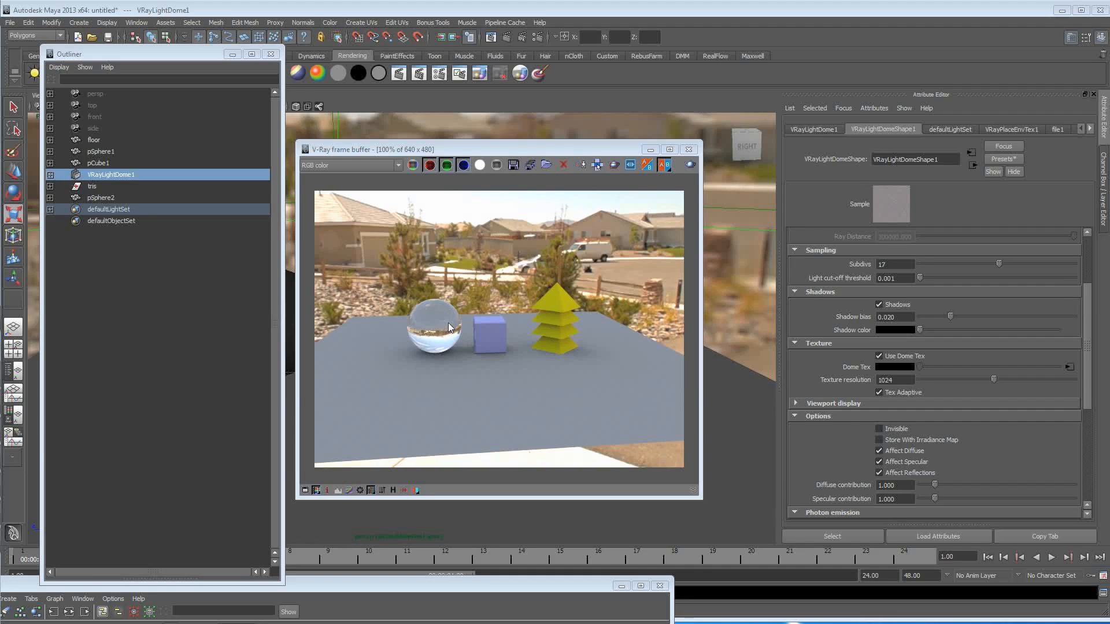
Arrange the Outliner and the V-Ray frame buffer side by side over the viewport.
{"action": "left_click_drag", "start_coordinate": [42, 44], "coordinate": [184, 152]}
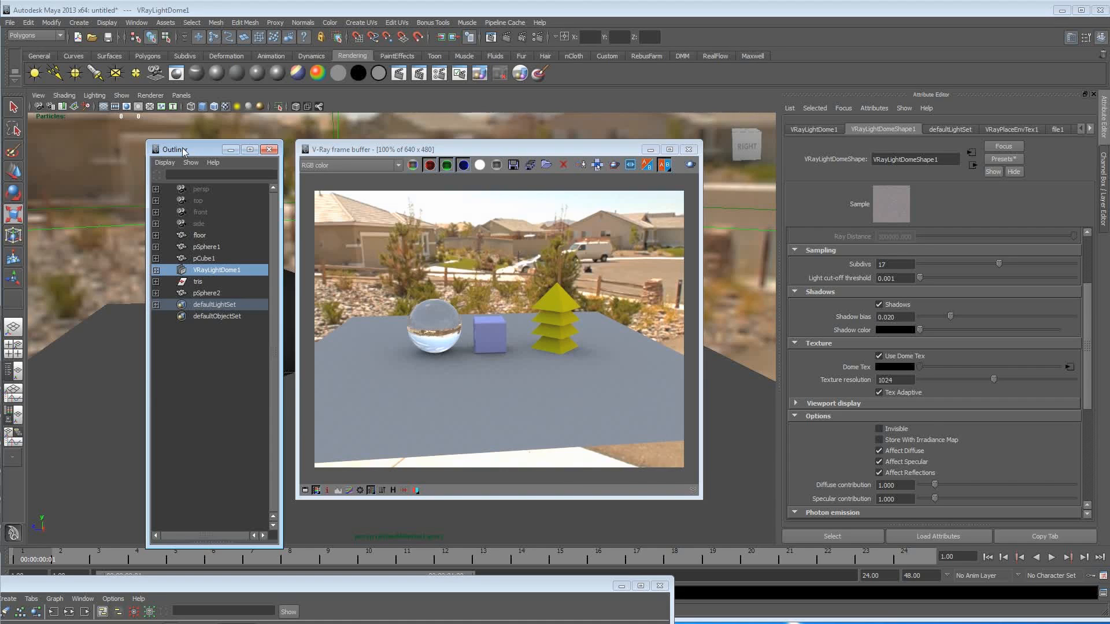
{"action": "left_click_drag", "start_coordinate": [183, 151], "coordinate": [90, 126]}
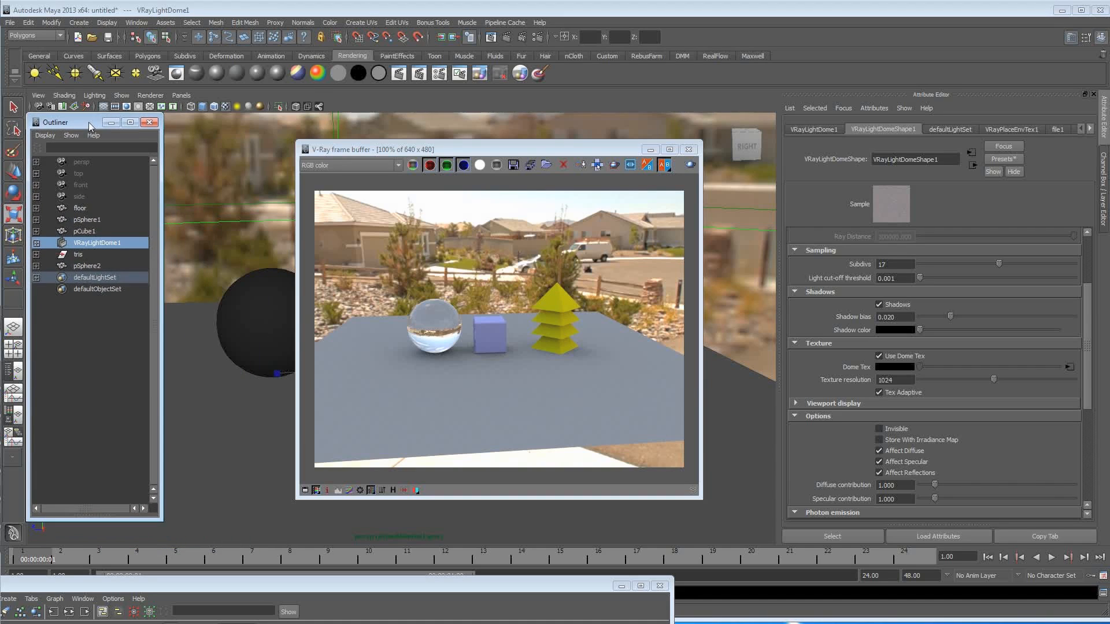
{"action": "left_click_drag", "start_coordinate": [503, 151], "coordinate": [575, 123]}
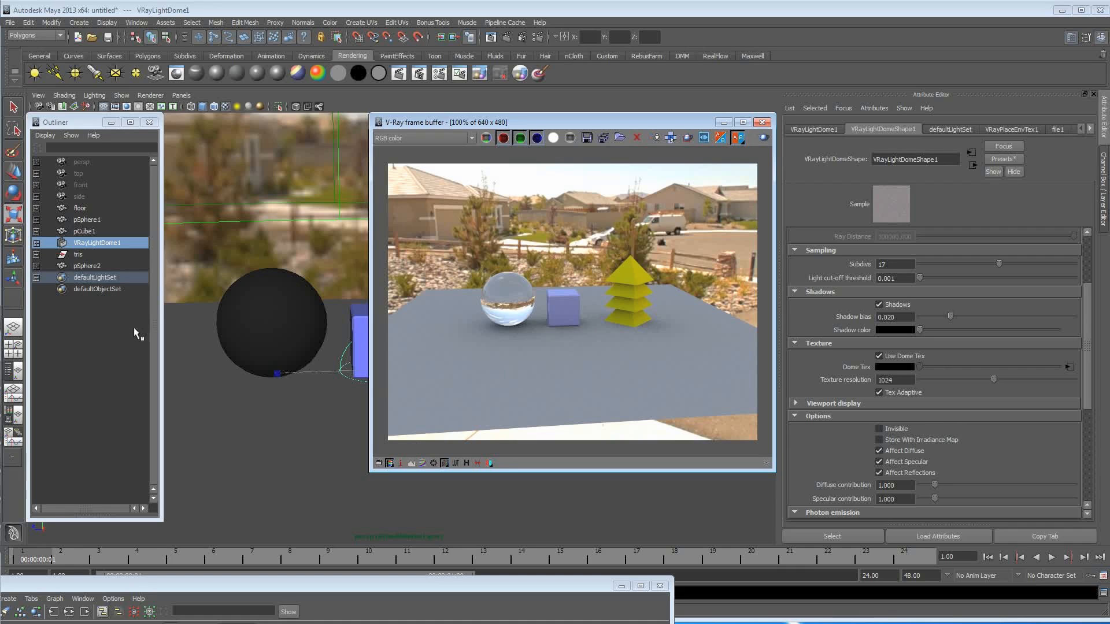
Review the settings of VRayLightDome1 and the HDR image file feeding its dome texture.
{"action": "left_click", "coordinate": [107, 245]}
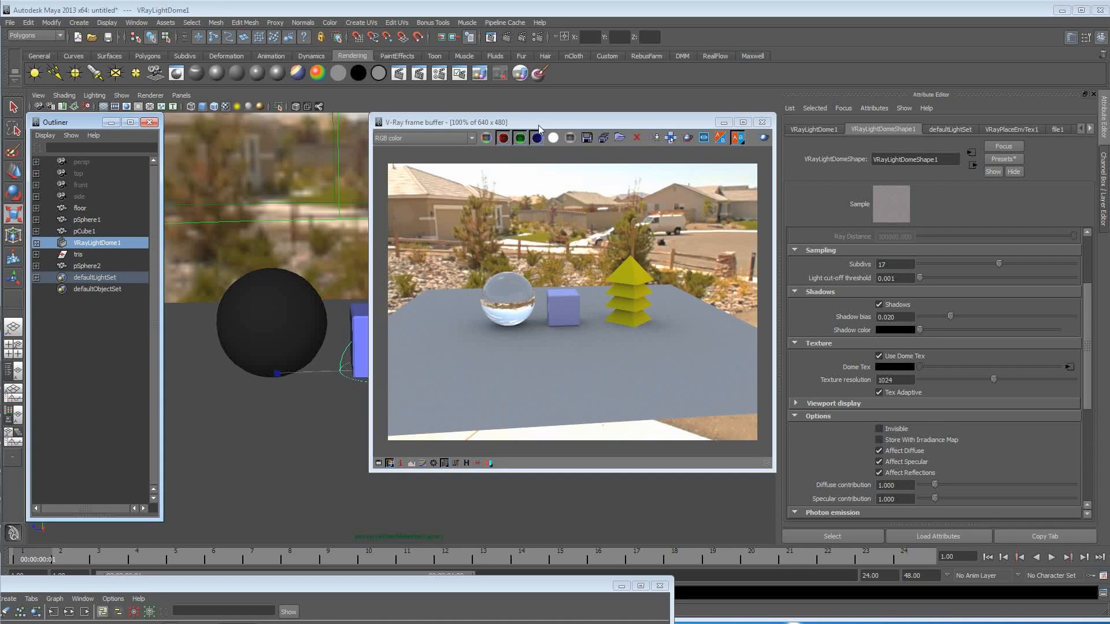
{"action": "left_click_drag", "start_coordinate": [543, 123], "coordinate": [431, 134]}
{"action": "scroll", "coordinate": [983, 295], "scroll_direction": "up", "scroll_amount": 3}
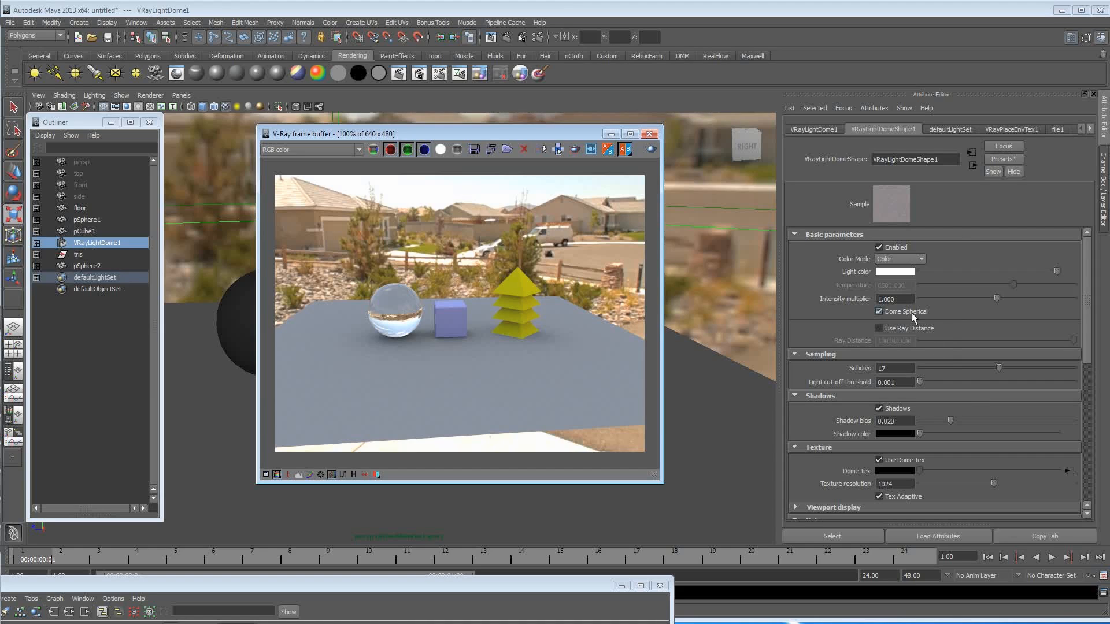
{"action": "scroll", "coordinate": [936, 326], "scroll_direction": "down", "scroll_amount": 1}
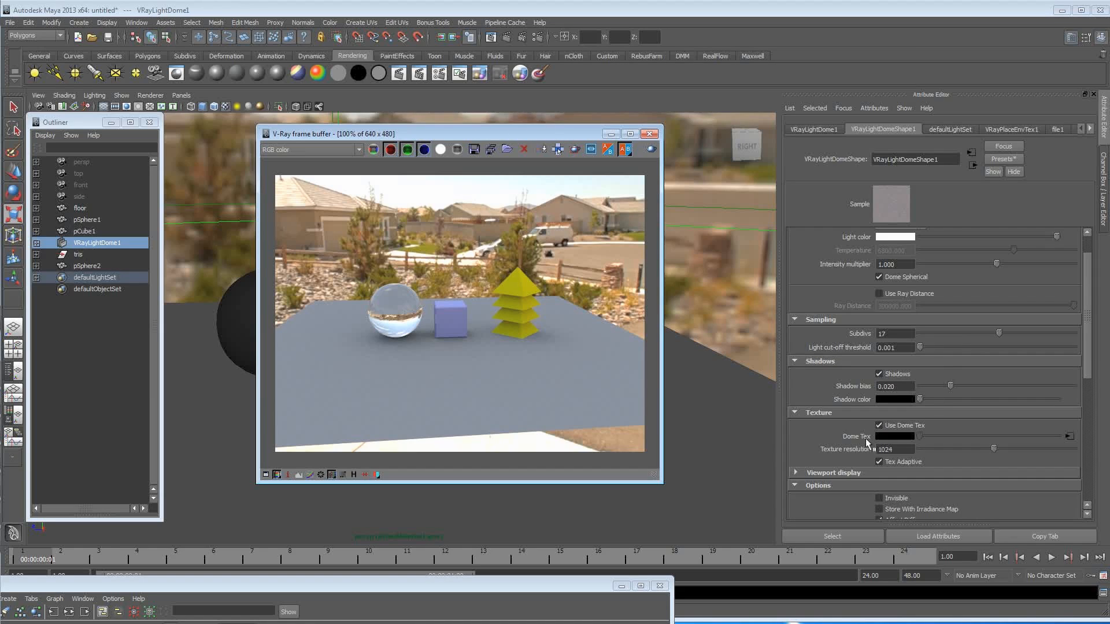
{"action": "left_click", "coordinate": [1070, 437]}
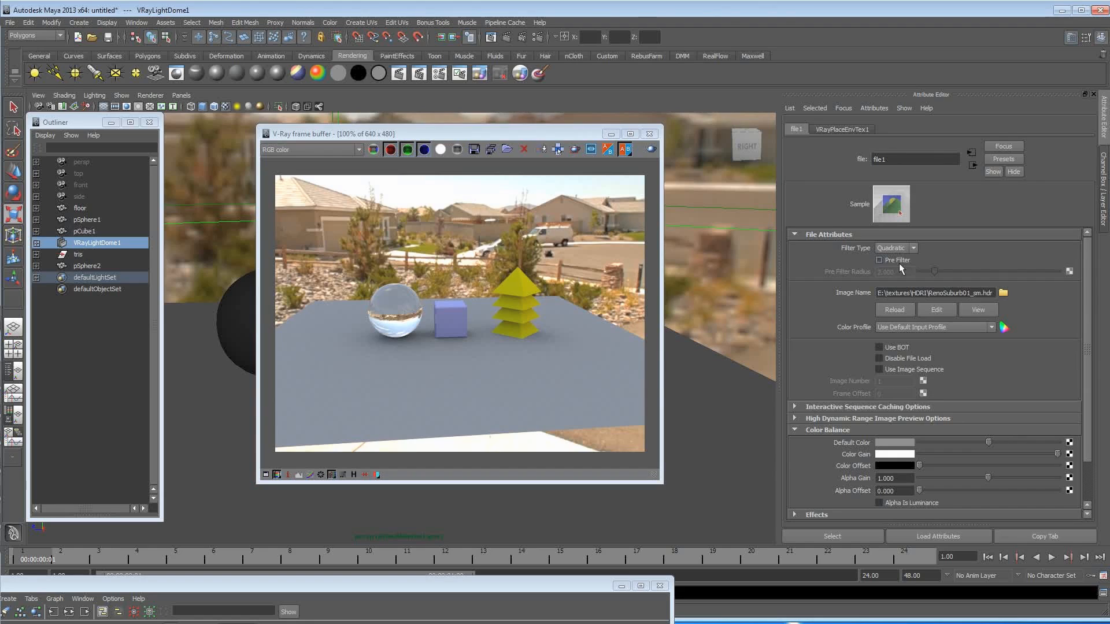
{"action": "left_click_drag", "start_coordinate": [878, 292], "coordinate": [996, 293]}
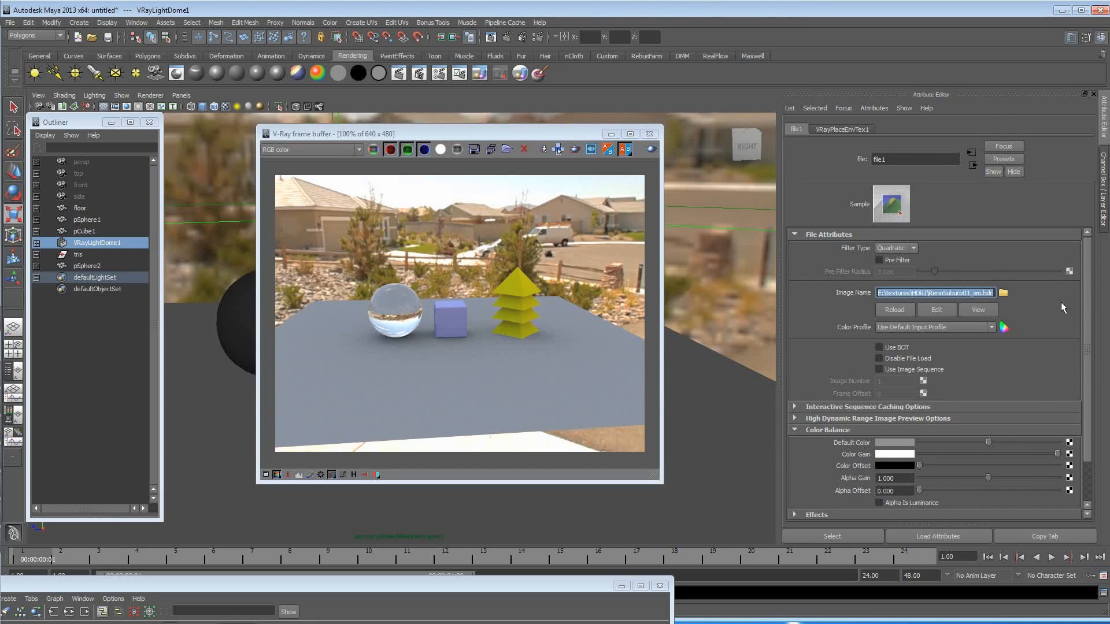
{"action": "left_click", "coordinate": [102, 243]}
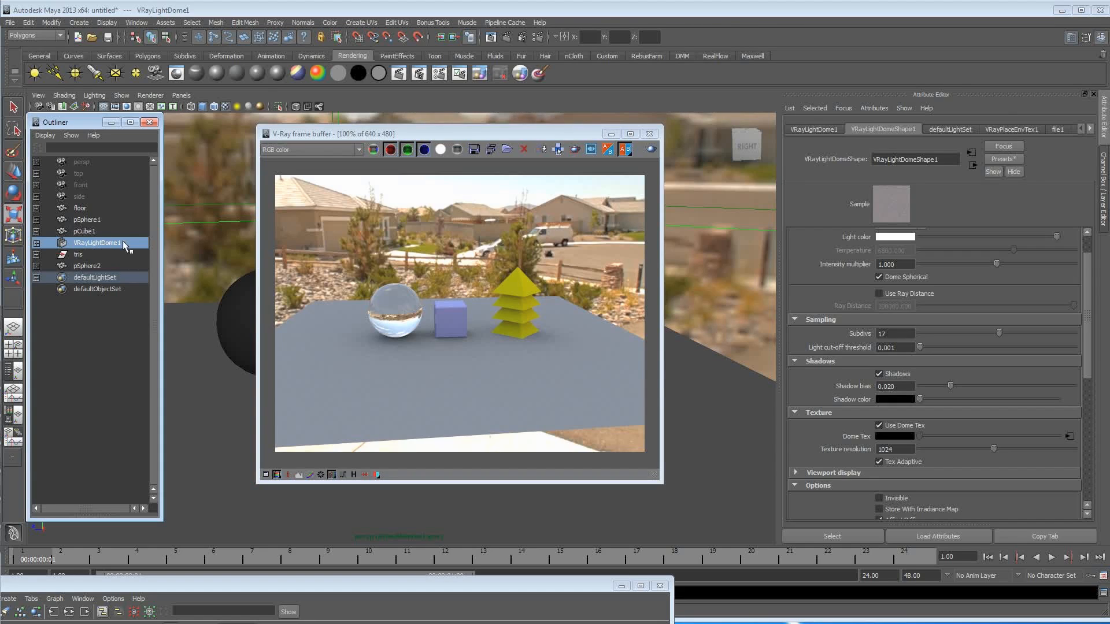
Inspect the alpha channel of the current render and return the frame buffer to RGB color.
{"action": "scroll", "coordinate": [934, 399], "scroll_direction": "down", "scroll_amount": 1}
{"action": "scroll", "coordinate": [924, 415], "scroll_direction": "down", "scroll_amount": 2}
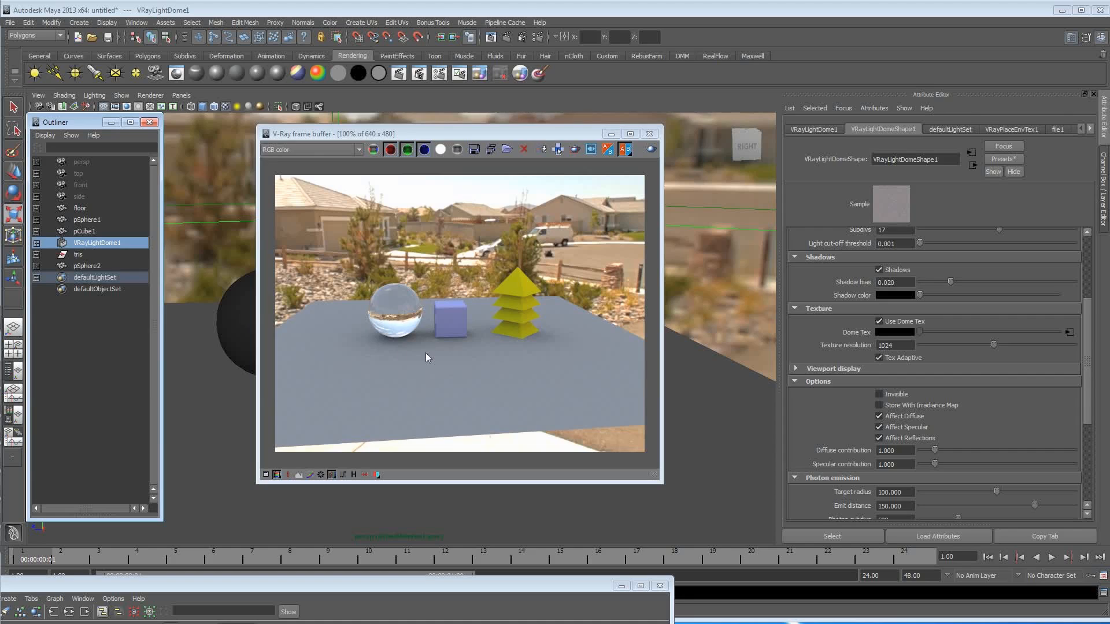
{"action": "left_click", "coordinate": [440, 150]}
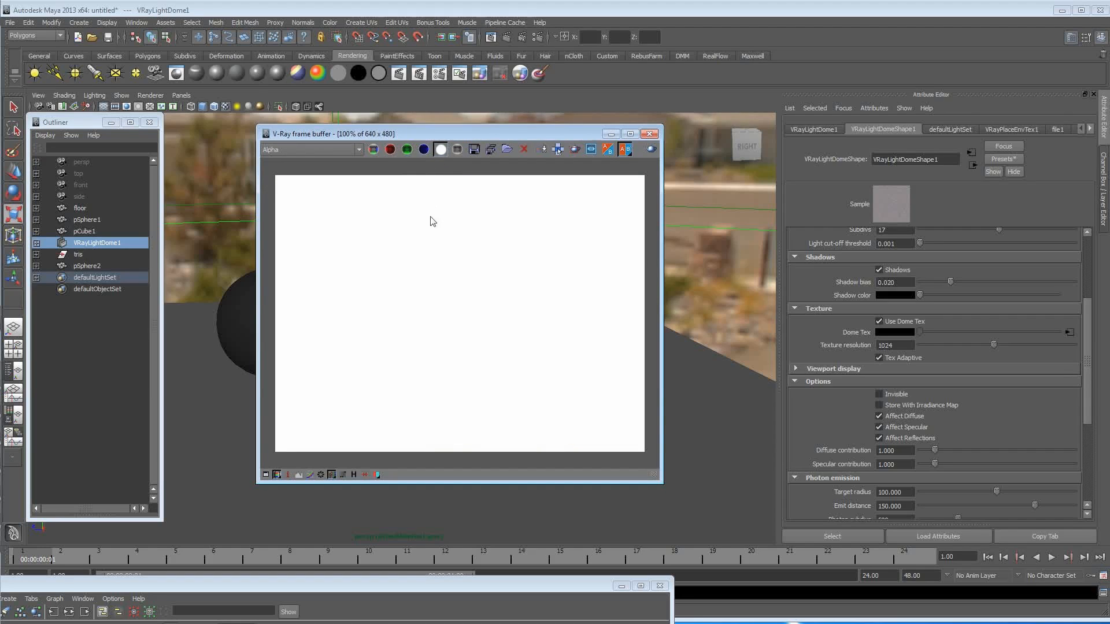
{"action": "left_click", "coordinate": [374, 150]}
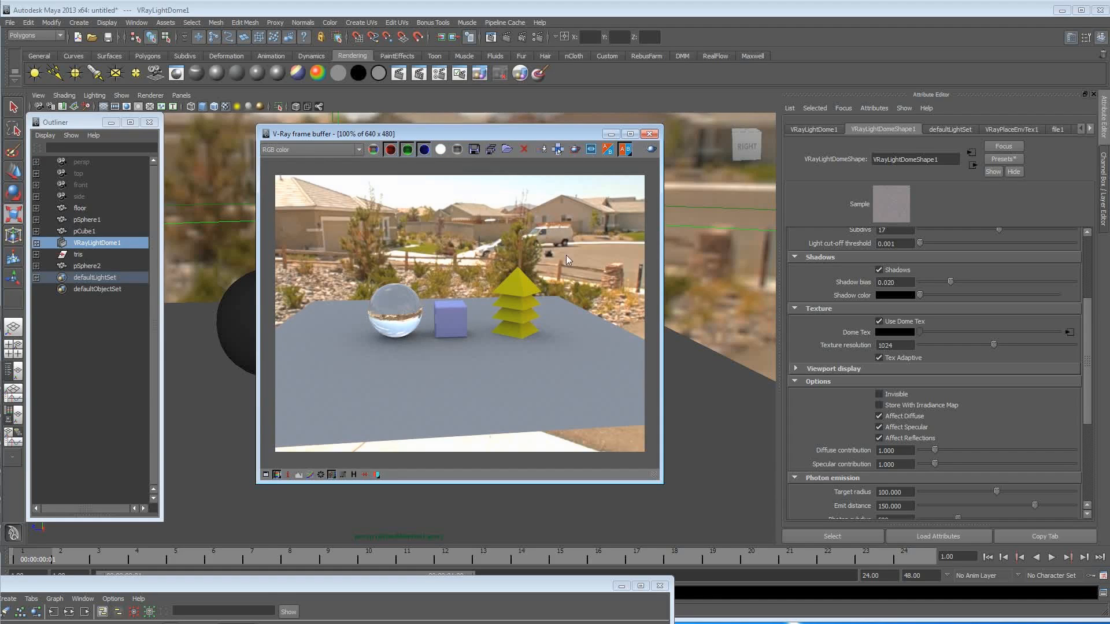
Make the dome light invisible, re-render the scene and check the new alpha channel before returning to RGB color.
{"action": "left_click", "coordinate": [879, 394]}
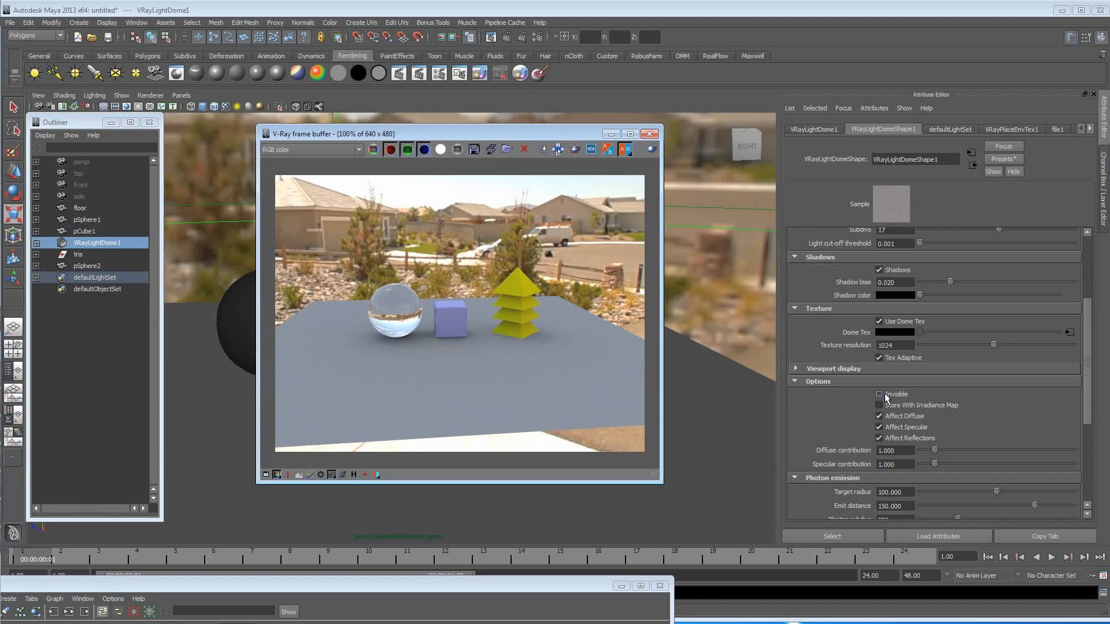
{"action": "left_click", "coordinate": [649, 150]}
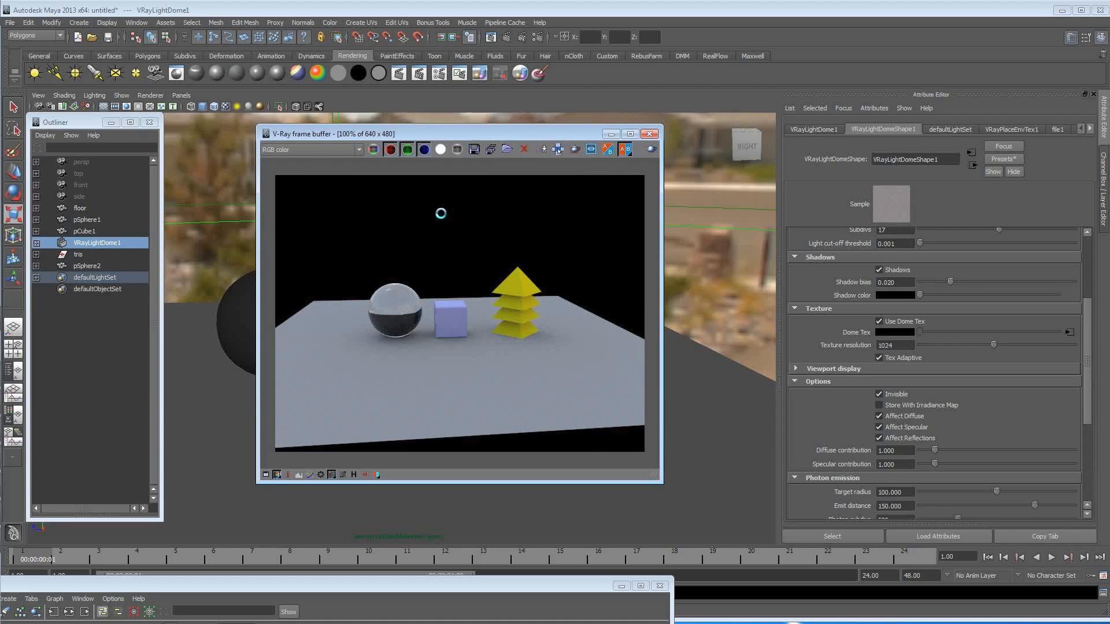
{"action": "left_click", "coordinate": [441, 149]}
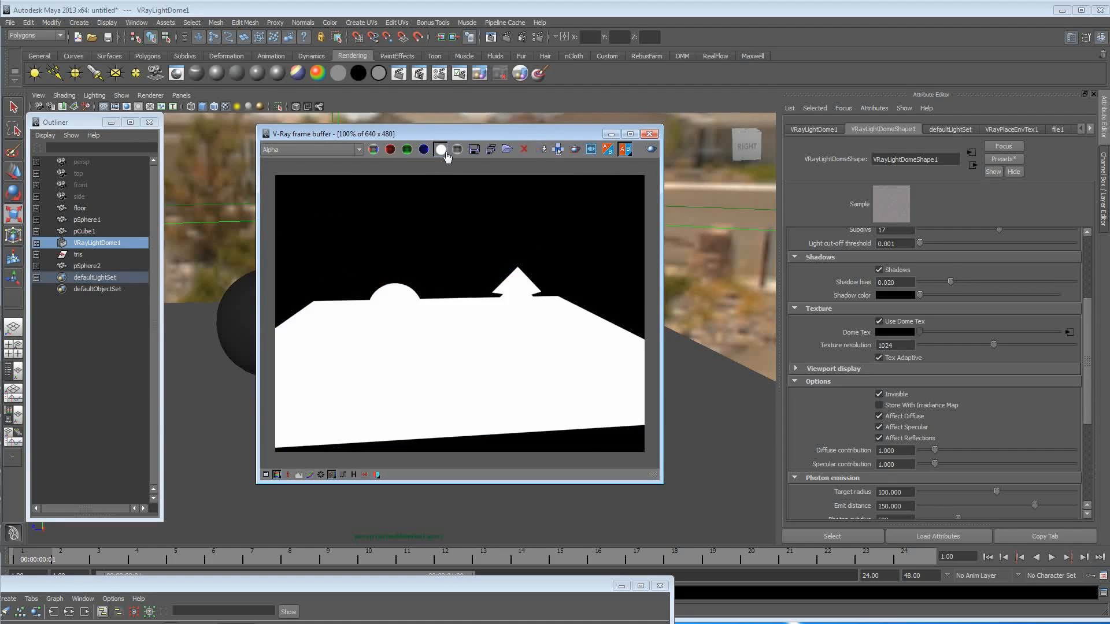
{"action": "left_click", "coordinate": [373, 150]}
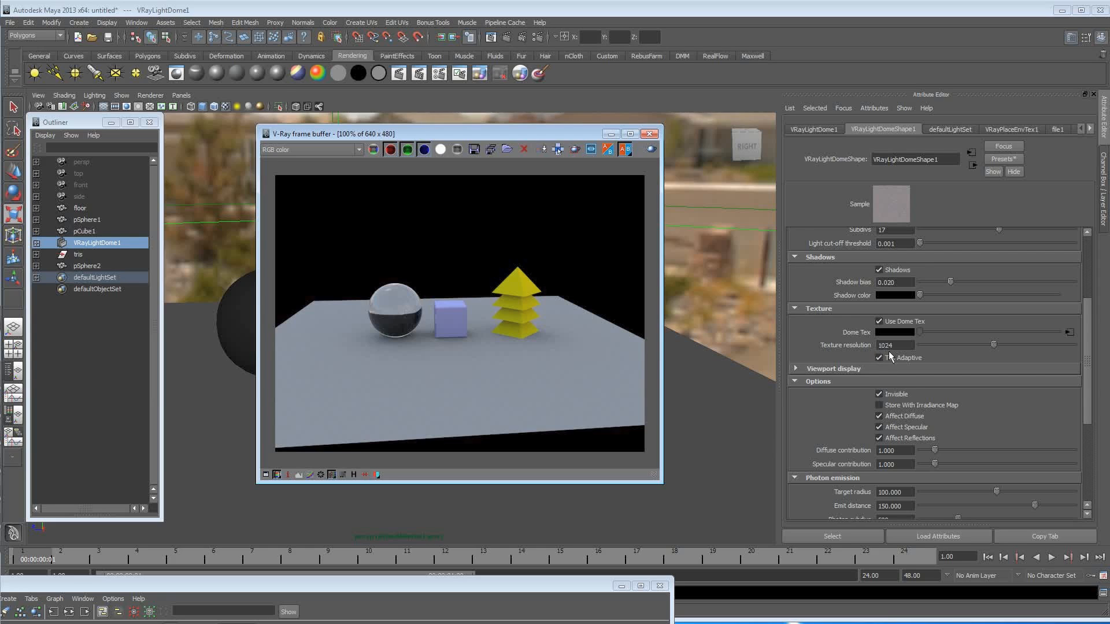
Turn on the visibility of display layer layer1 and re-render the scene in the V-Ray frame buffer.
{"action": "scroll", "coordinate": [867, 348], "scroll_direction": "up", "scroll_amount": 3}
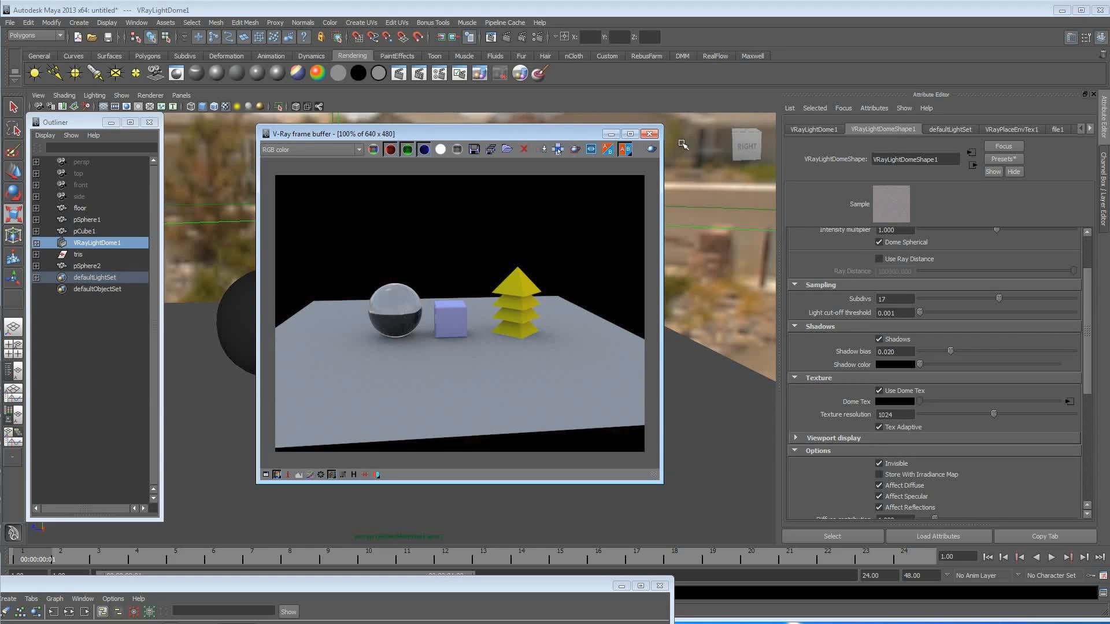
{"action": "left_click", "coordinate": [1104, 220]}
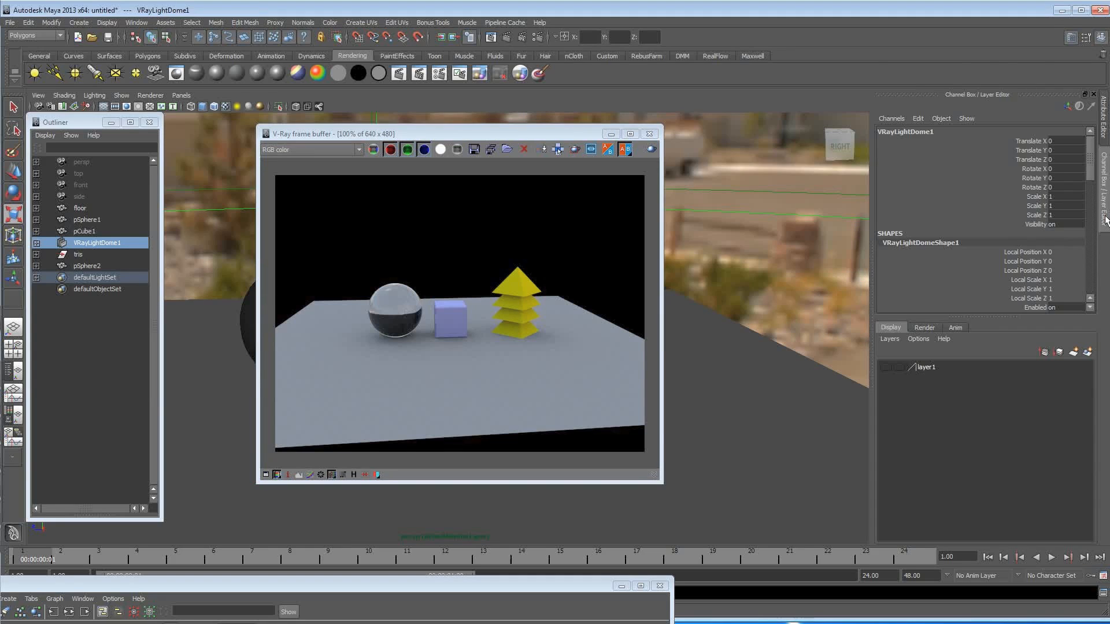
{"action": "left_click", "coordinate": [887, 368]}
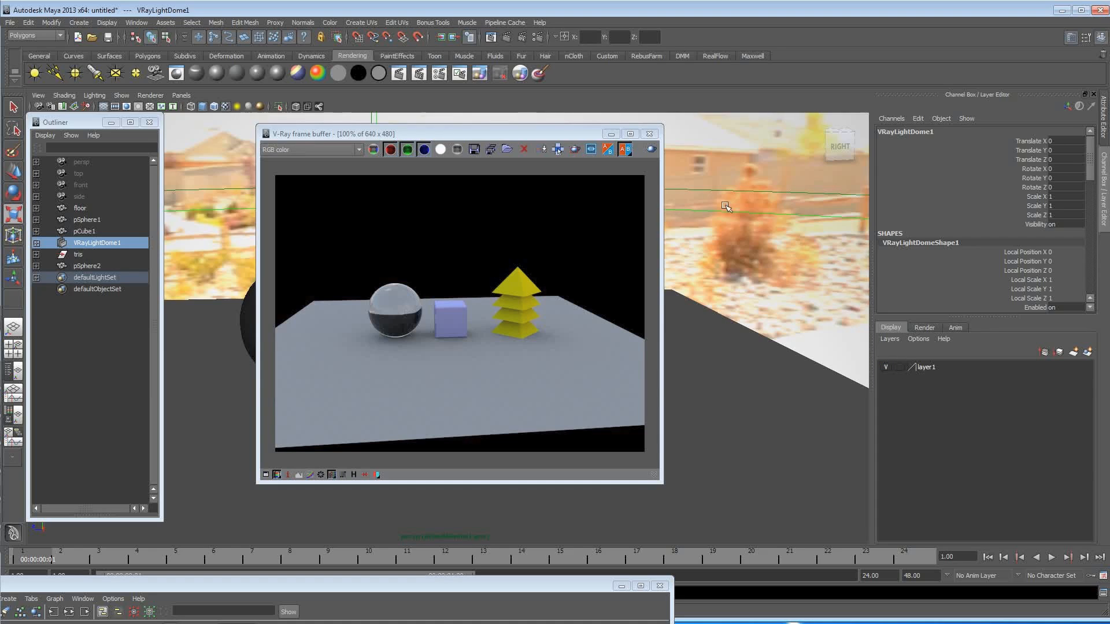
{"action": "left_click", "coordinate": [649, 150]}
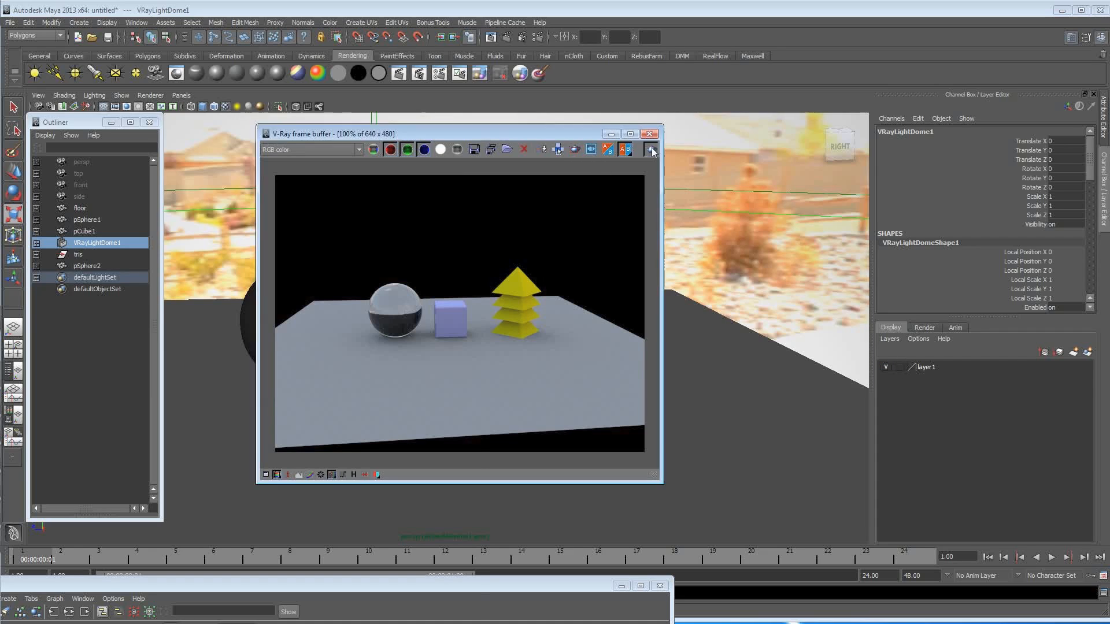
{"action": "left_click", "coordinate": [491, 134]}
{"action": "left_click_drag", "start_coordinate": [492, 133], "coordinate": [507, 133]}
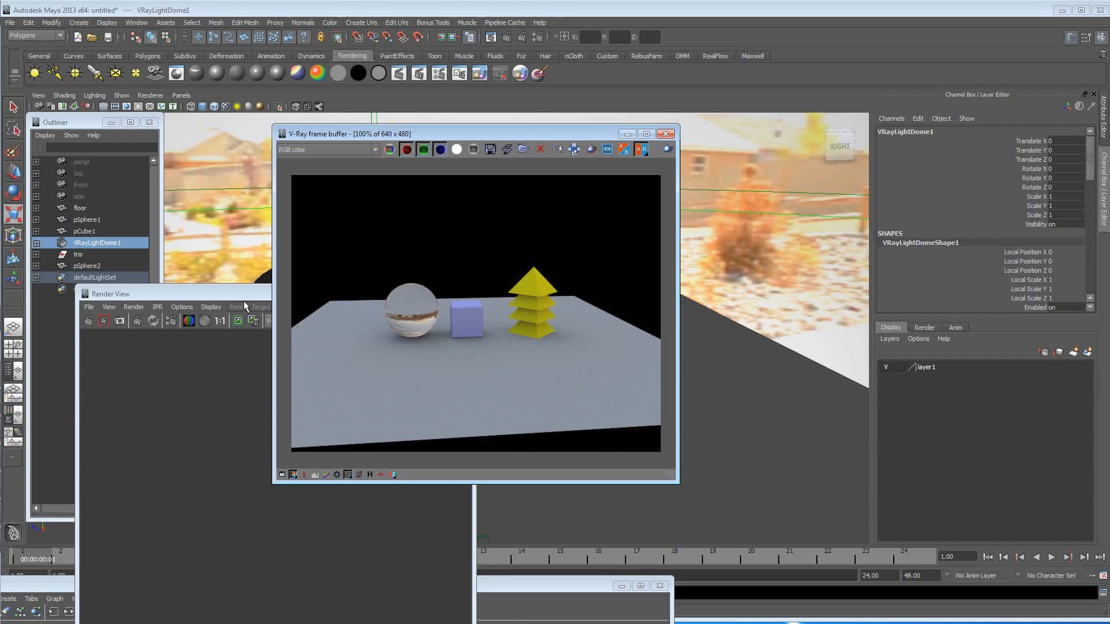
{"action": "left_click_drag", "start_coordinate": [246, 297], "coordinate": [250, 251]}
{"action": "left_click", "coordinate": [466, 247]}
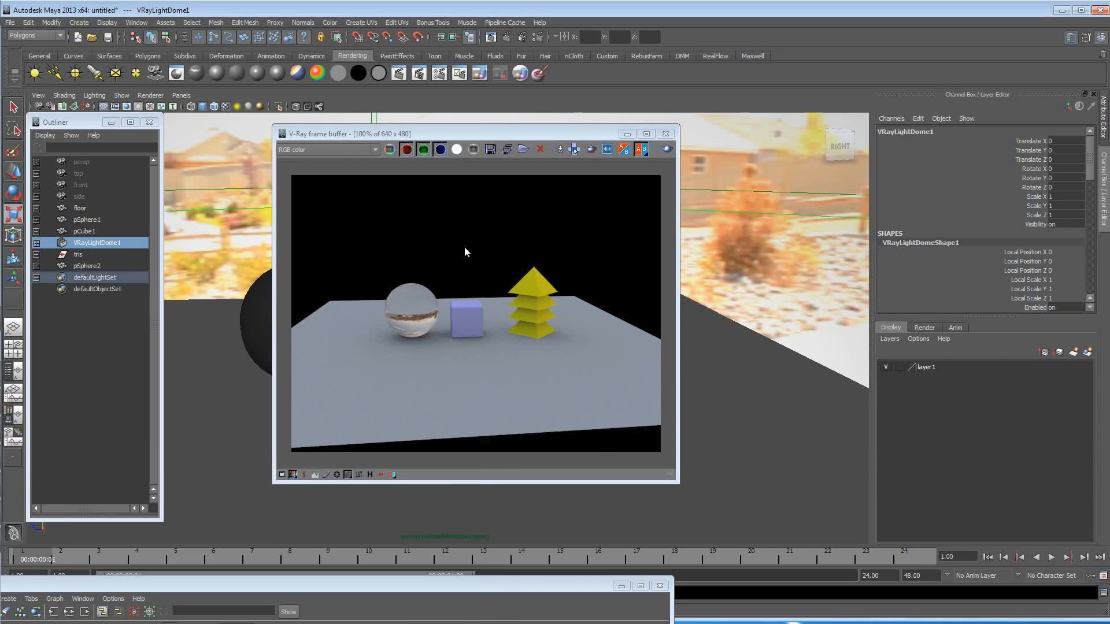
Add an Extra Tex render element in the Render Settings.
{"action": "left_click", "coordinate": [540, 36]}
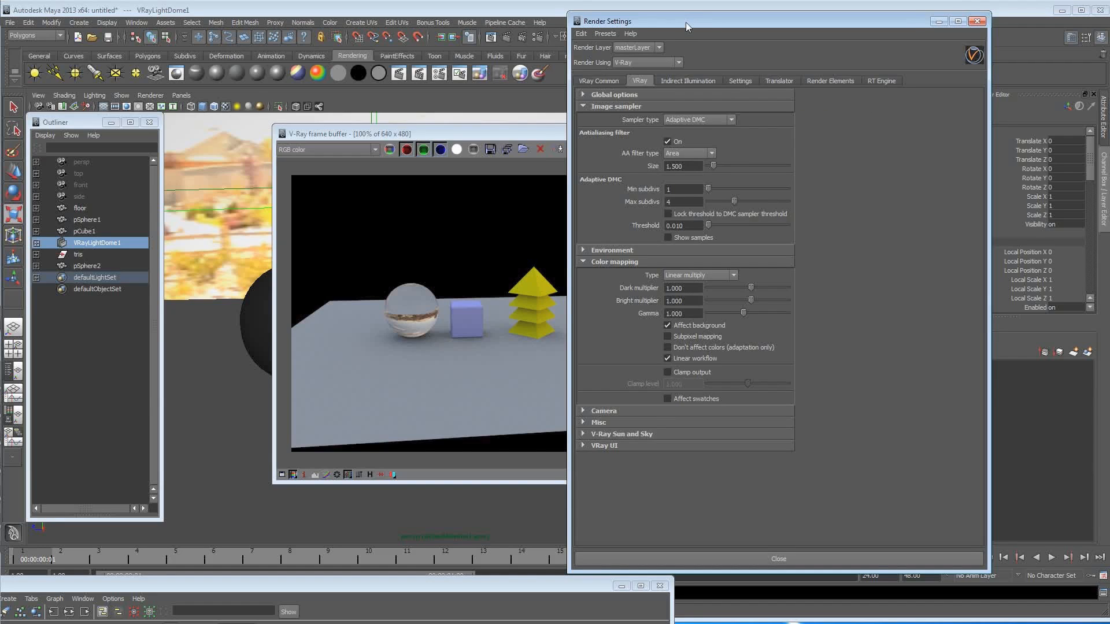
{"action": "left_click_drag", "start_coordinate": [685, 22], "coordinate": [670, 25]}
{"action": "left_click", "coordinate": [807, 87]}
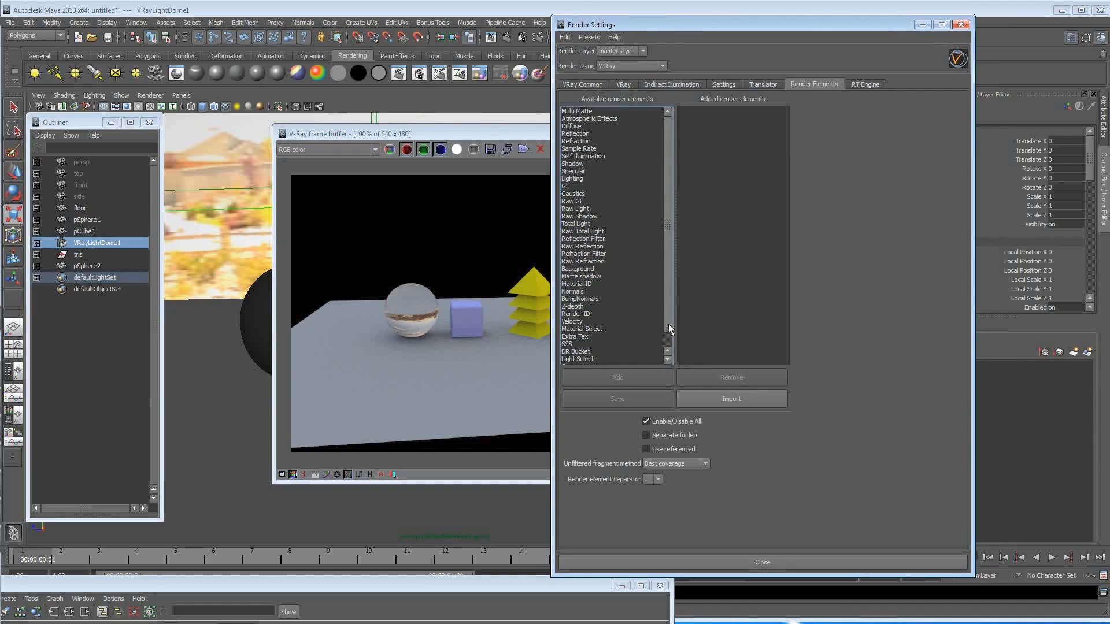
{"action": "left_click_drag", "start_coordinate": [669, 324], "coordinate": [668, 338]}
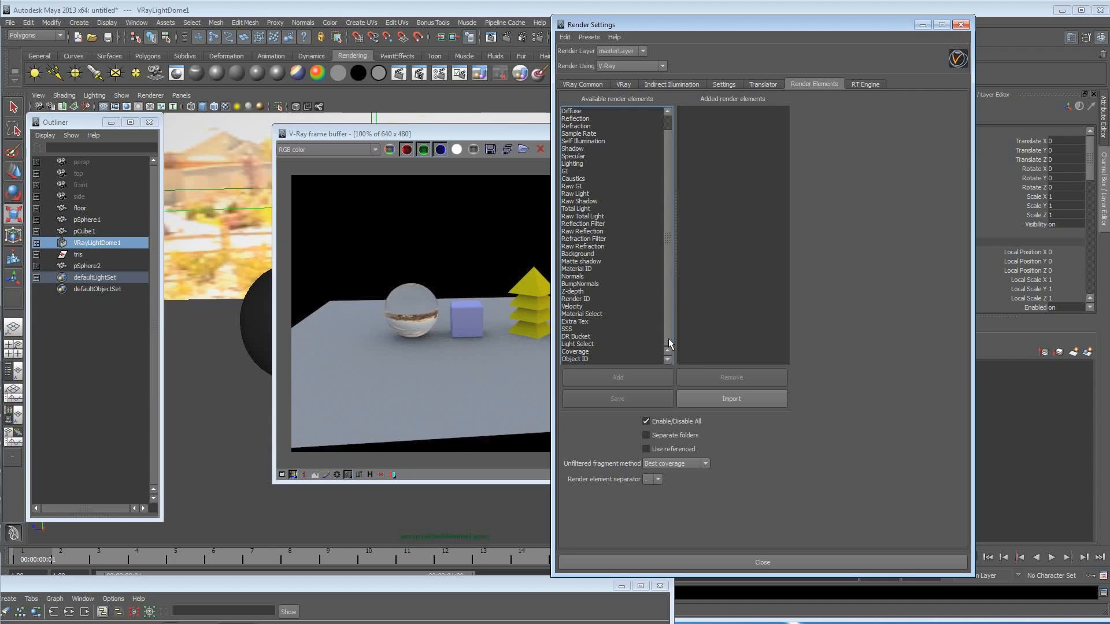
{"action": "left_click", "coordinate": [592, 321]}
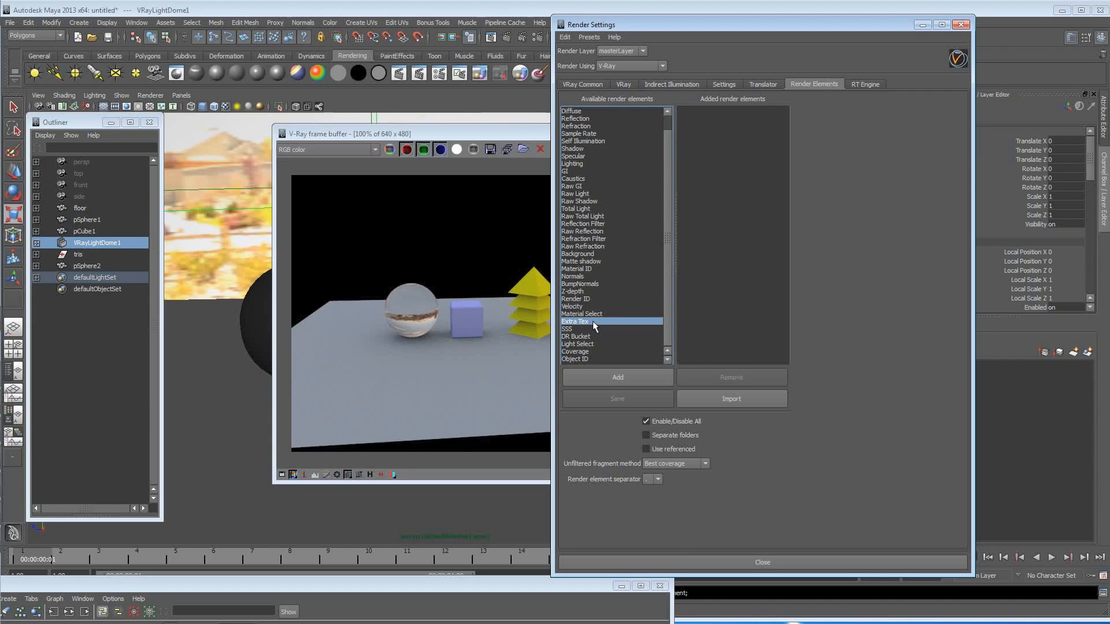
{"action": "left_click_drag", "start_coordinate": [436, 135], "coordinate": [328, 125]}
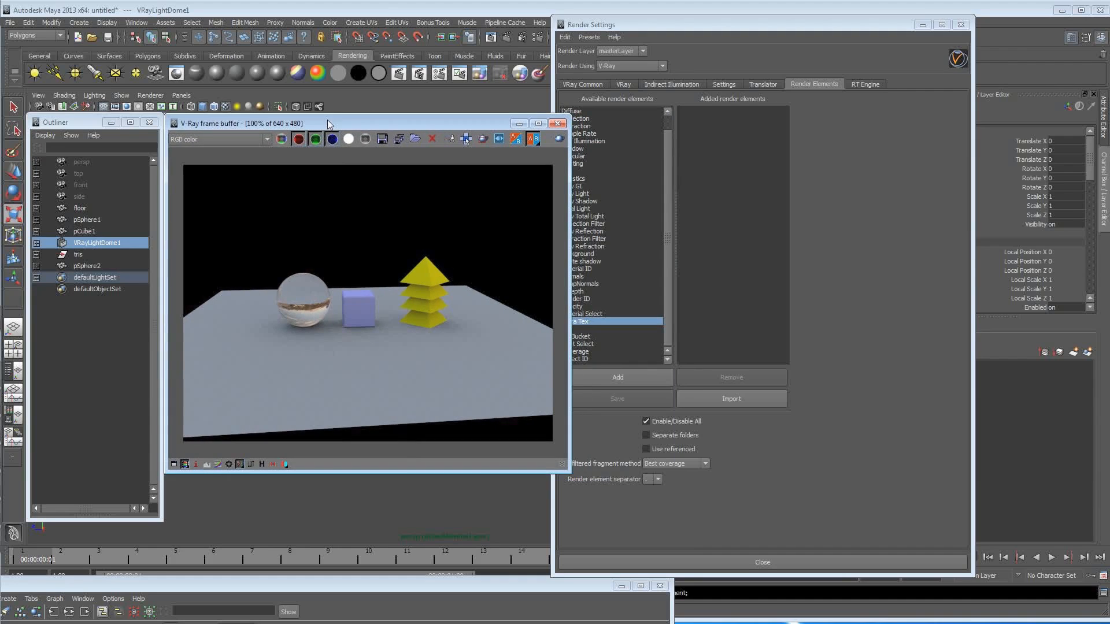
{"action": "left_click_drag", "start_coordinate": [566, 471], "coordinate": [545, 505]}
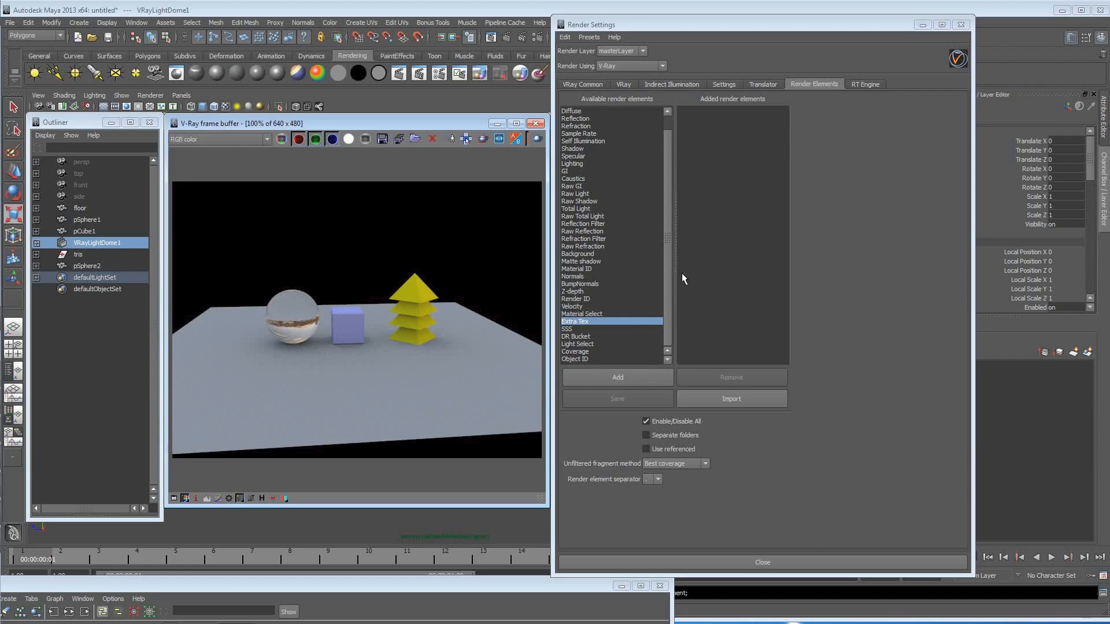
{"action": "left_click", "coordinate": [613, 376]}
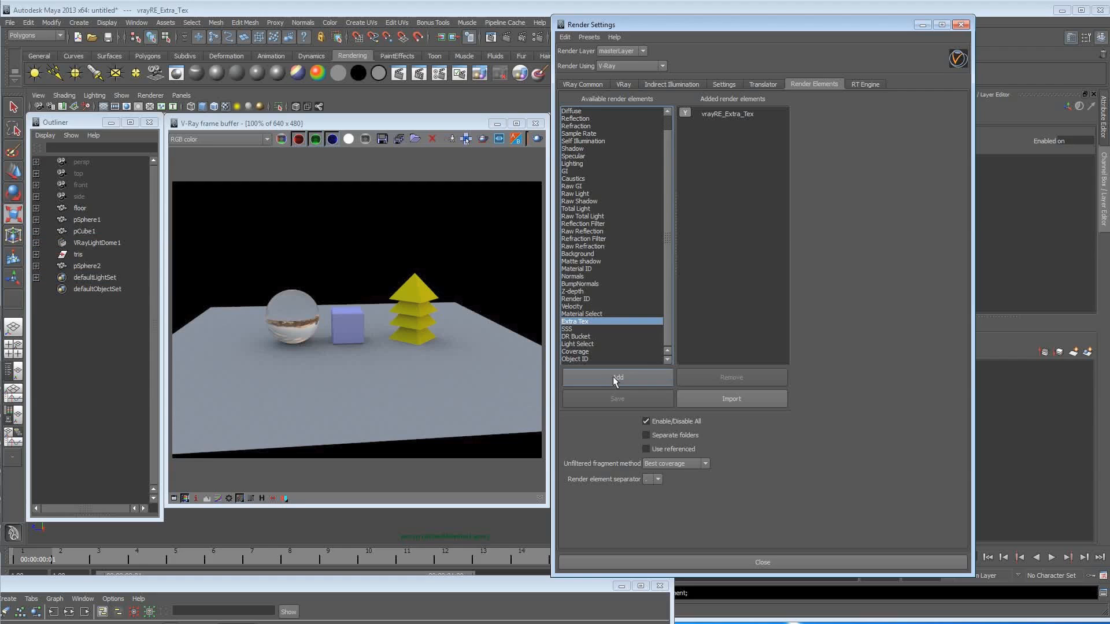
Open the attributes of the added Extra Tex element and expand its Extra VRay Attributes.
{"action": "left_click", "coordinate": [740, 113]}
{"action": "left_click_drag", "start_coordinate": [782, 26], "coordinate": [478, 40]}
{"action": "left_click", "coordinate": [795, 259]}
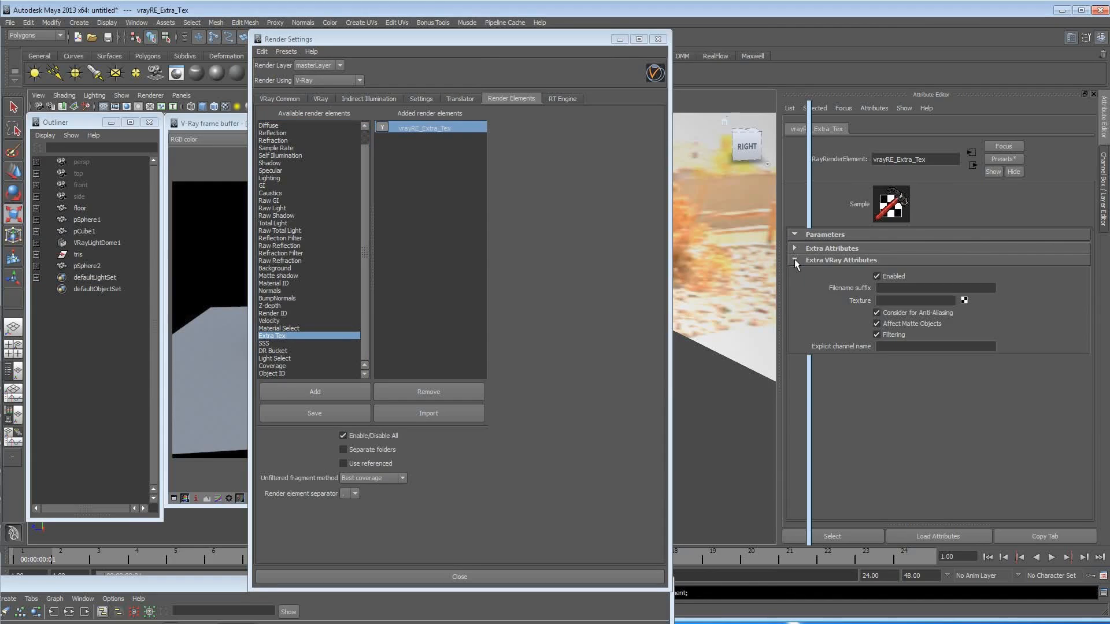
{"action": "left_click", "coordinate": [794, 248]}
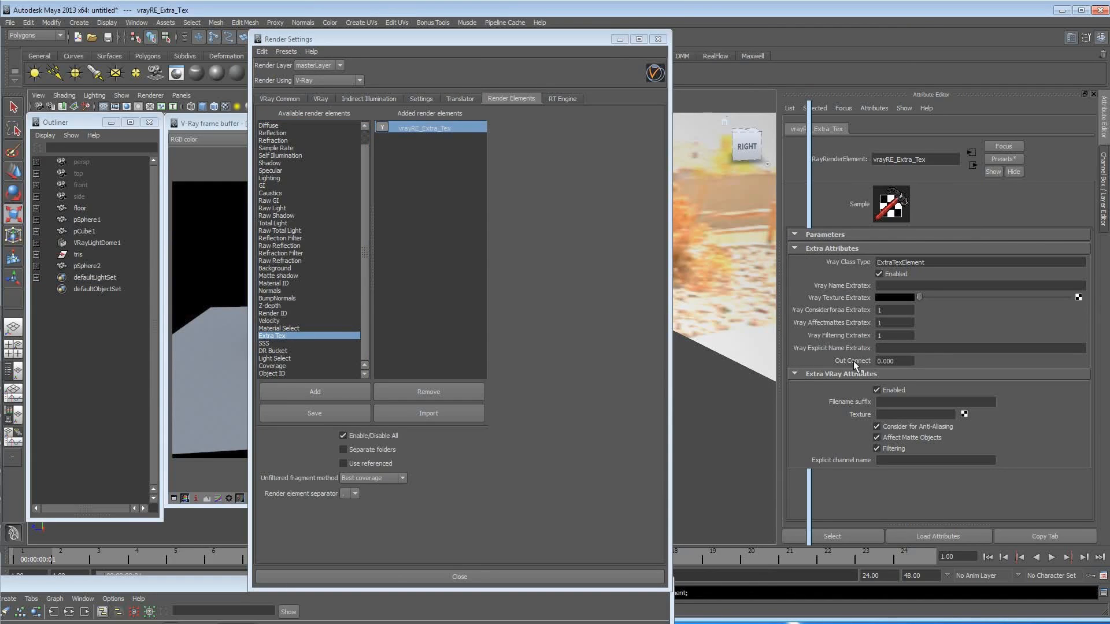
{"action": "left_click", "coordinate": [795, 248]}
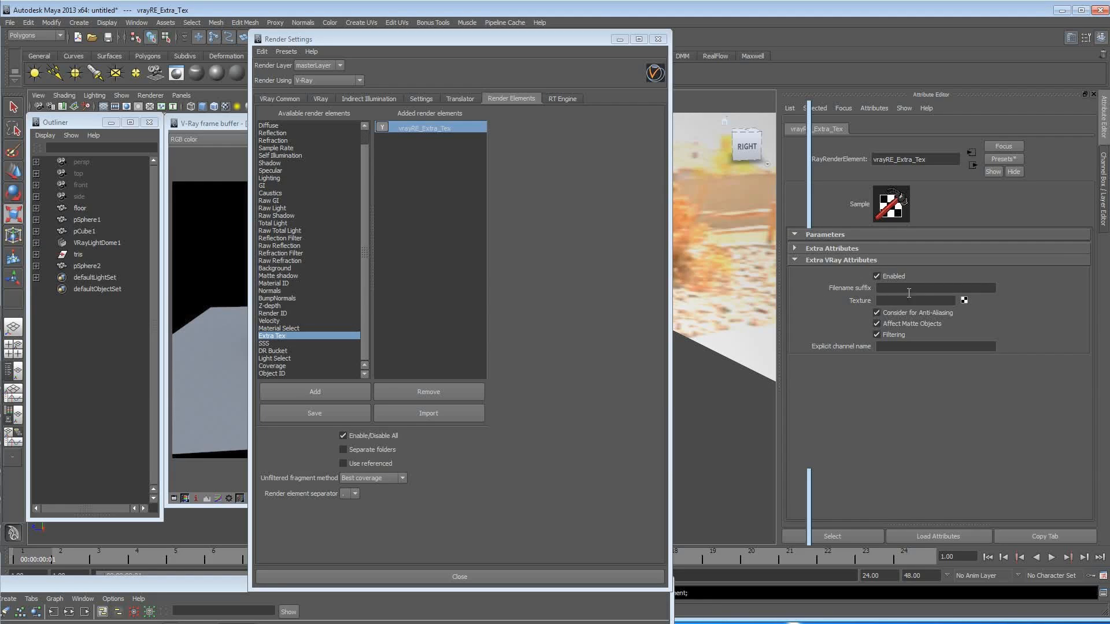
Create a VRay Dirt texture in the Hypershade and reposition its node in the work area.
{"action": "left_click_drag", "start_coordinate": [148, 588], "coordinate": [315, 76]}
{"action": "left_click_drag", "start_coordinate": [544, 501], "coordinate": [545, 607]}
{"action": "left_click_drag", "start_coordinate": [438, 74], "coordinate": [417, 48]}
{"action": "scroll", "coordinate": [300, 143], "scroll_direction": "down", "scroll_amount": 3}
{"action": "scroll", "coordinate": [299, 153], "scroll_direction": "down", "scroll_amount": 2}
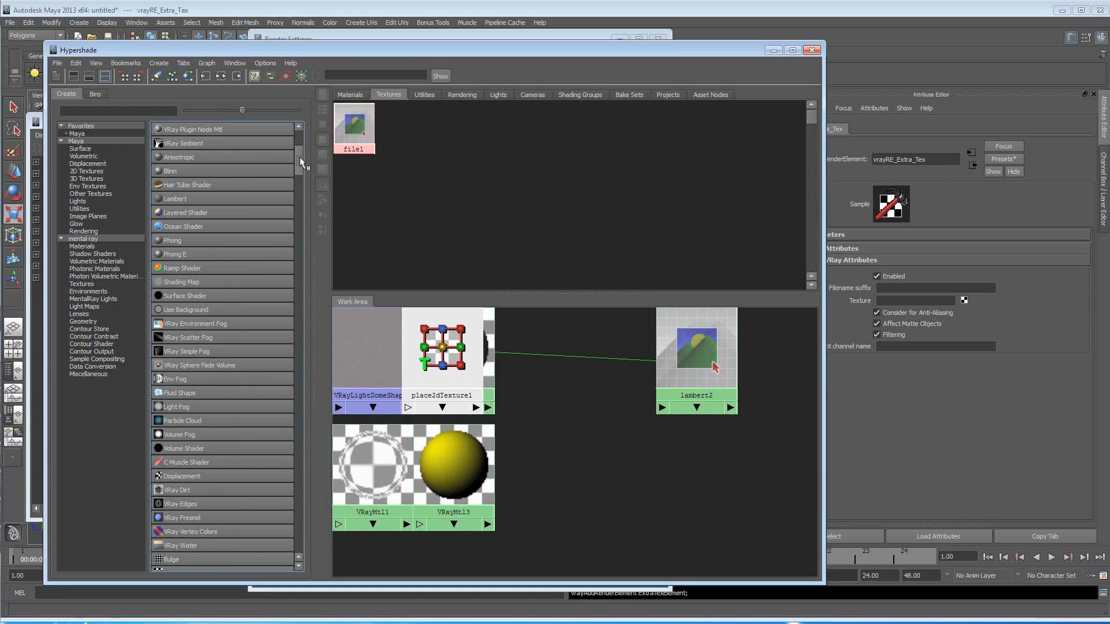
{"action": "left_click", "coordinate": [215, 491]}
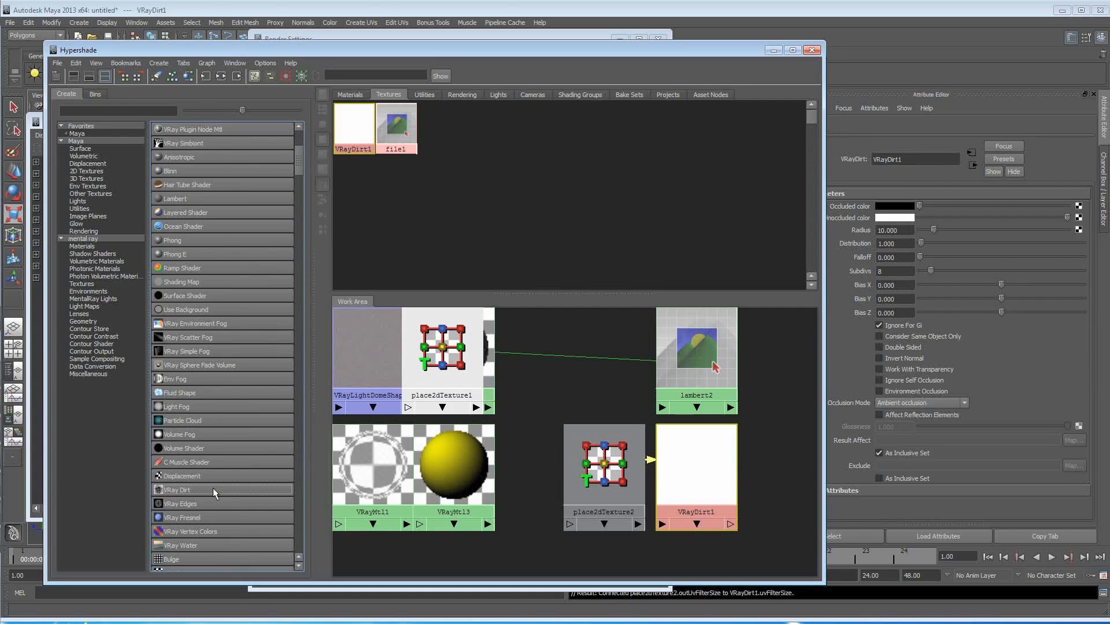
{"action": "left_click_drag", "start_coordinate": [685, 478], "coordinate": [721, 500]}
Connect the VRayDirt1 texture to the Texture slot of the Extra Tex render element.
{"action": "left_click_drag", "start_coordinate": [638, 51], "coordinate": [572, 58]}
{"action": "left_click", "coordinate": [561, 39]}
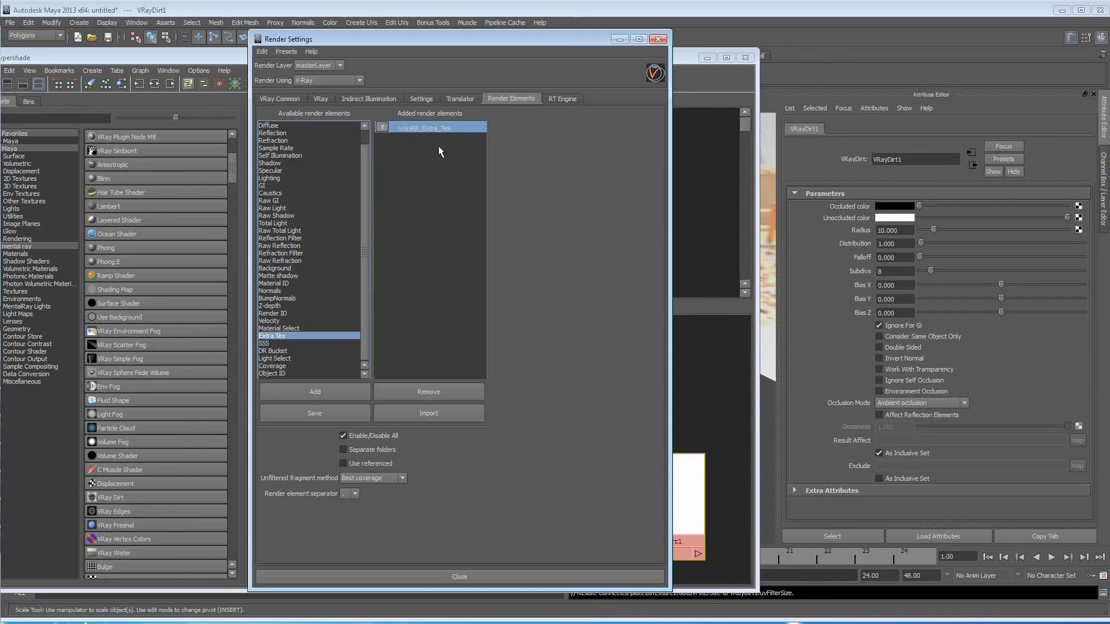
{"action": "left_click", "coordinate": [421, 128]}
{"action": "left_click", "coordinate": [619, 39]}
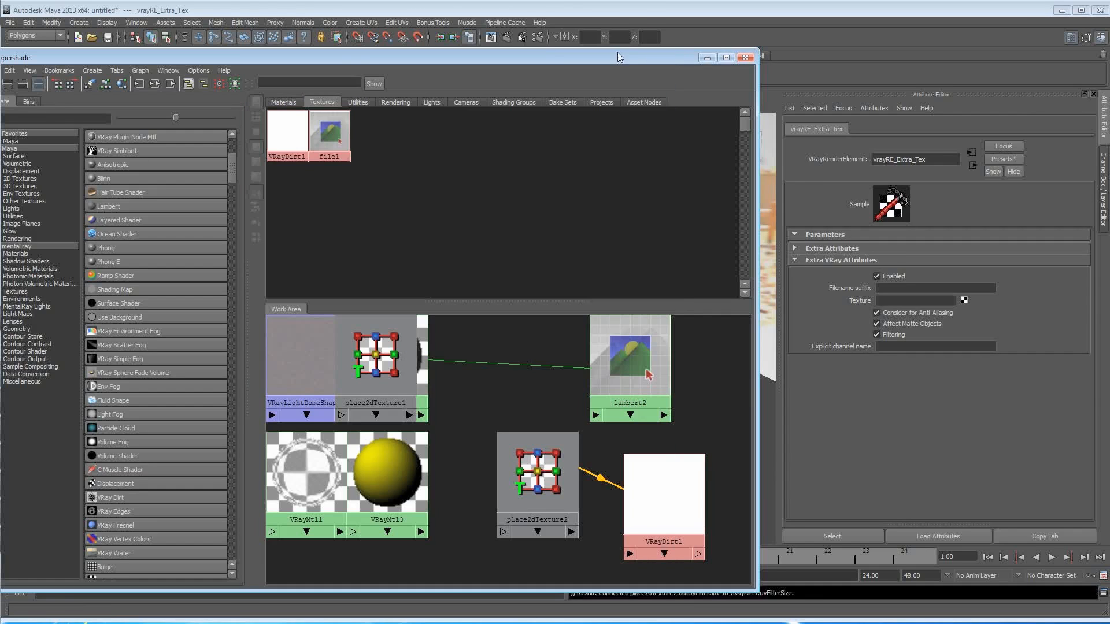
{"action": "middle_click_drag", "start_coordinate": [655, 507], "coordinate": [874, 306]}
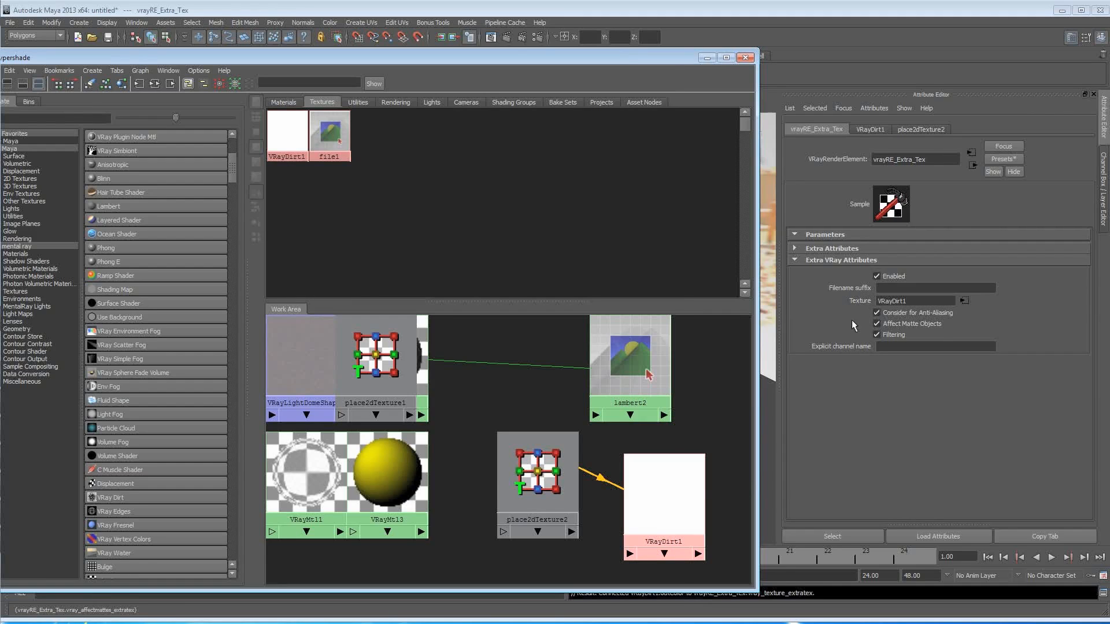
Show the VRayDirt1 attributes, re-render the scene, and display the VRayDirt1 channel in the V-Ray frame buffer.
{"action": "left_click", "coordinate": [669, 489]}
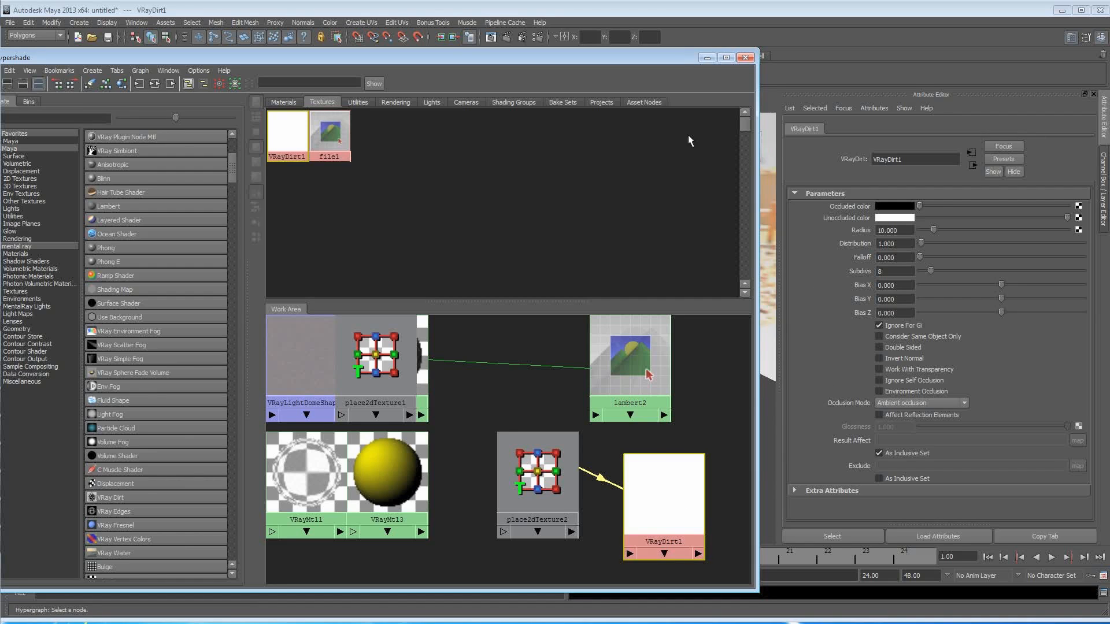
{"action": "left_click", "coordinate": [707, 58]}
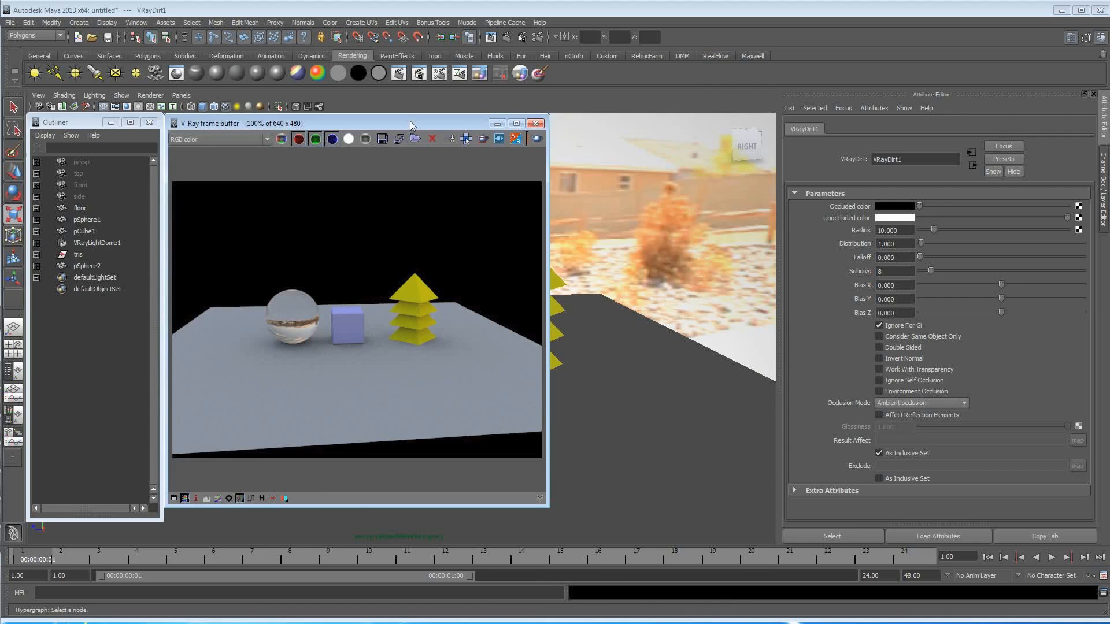
{"action": "left_click", "coordinate": [610, 137]}
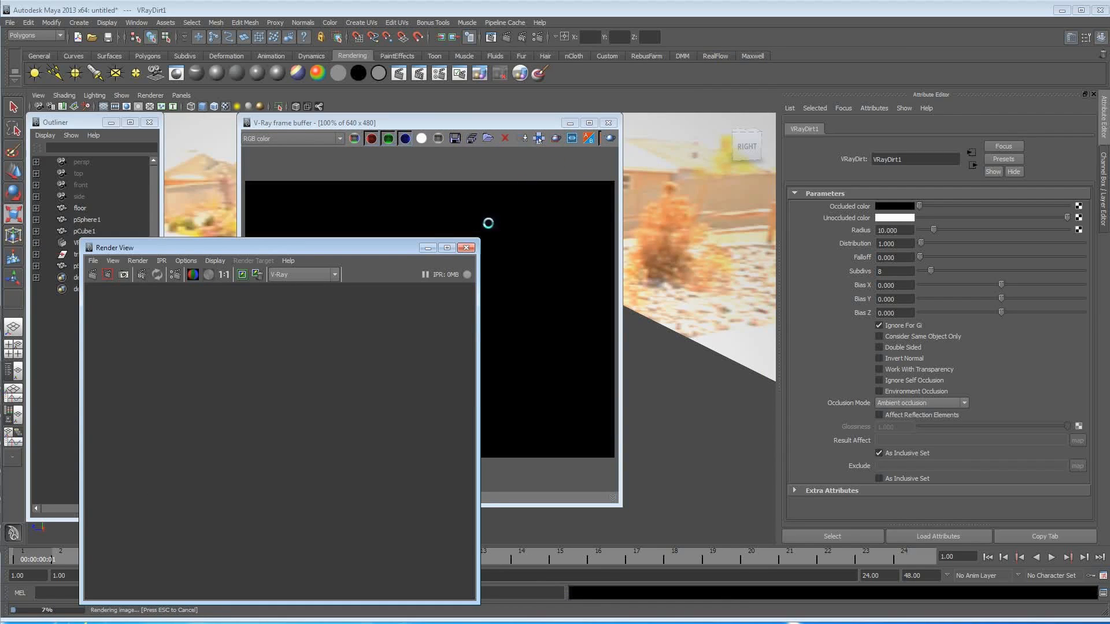
{"action": "left_click", "coordinate": [428, 248]}
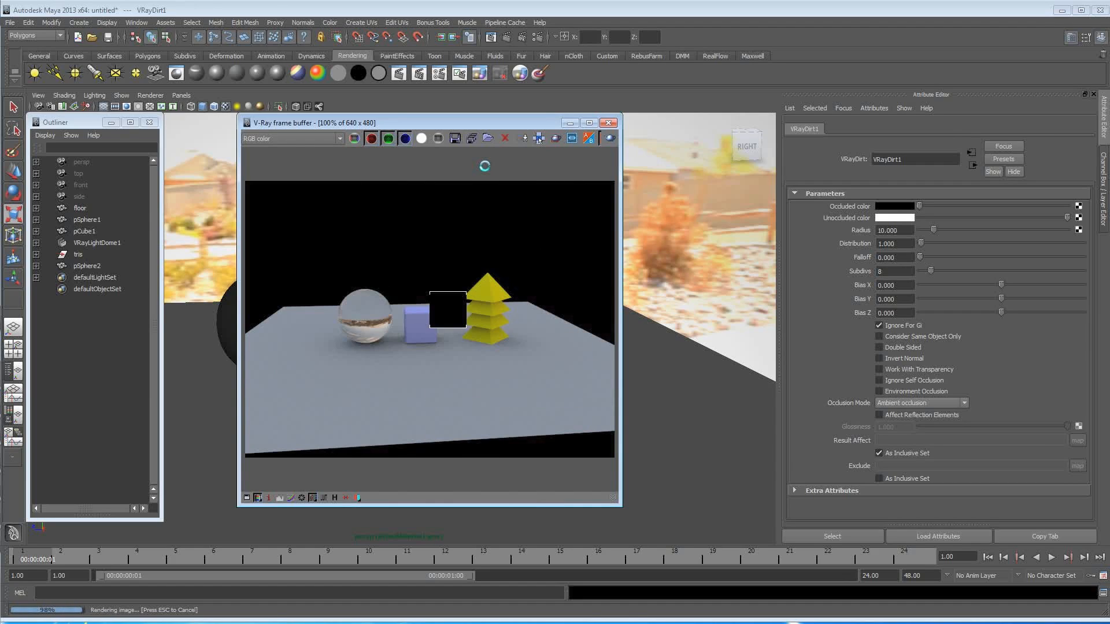
{"action": "left_click", "coordinate": [339, 140]}
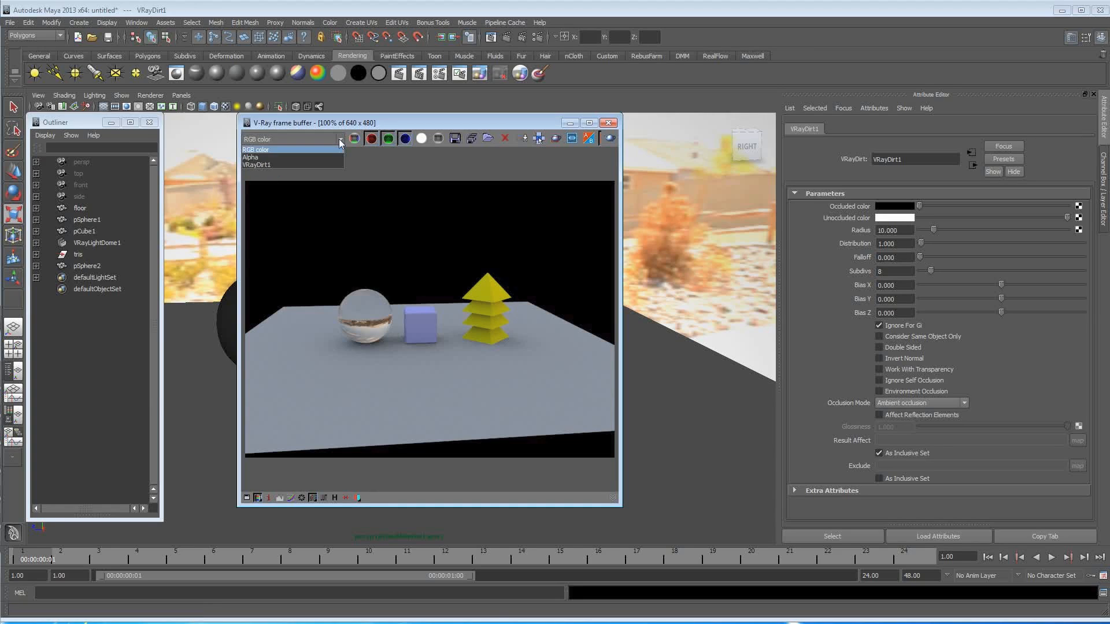
{"action": "left_click", "coordinate": [302, 167]}
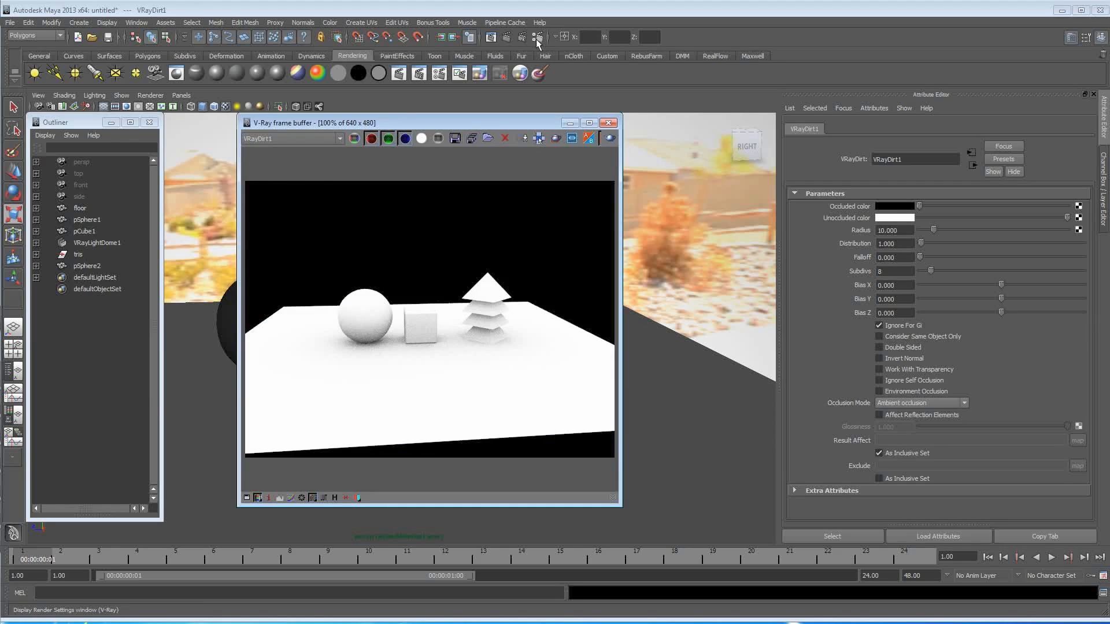
Set the VRayDirt1 texture's subdivs to 28, radius to 5.469, and falloff to 1.064.
{"action": "left_click_drag", "start_coordinate": [479, 122], "coordinate": [445, 117]}
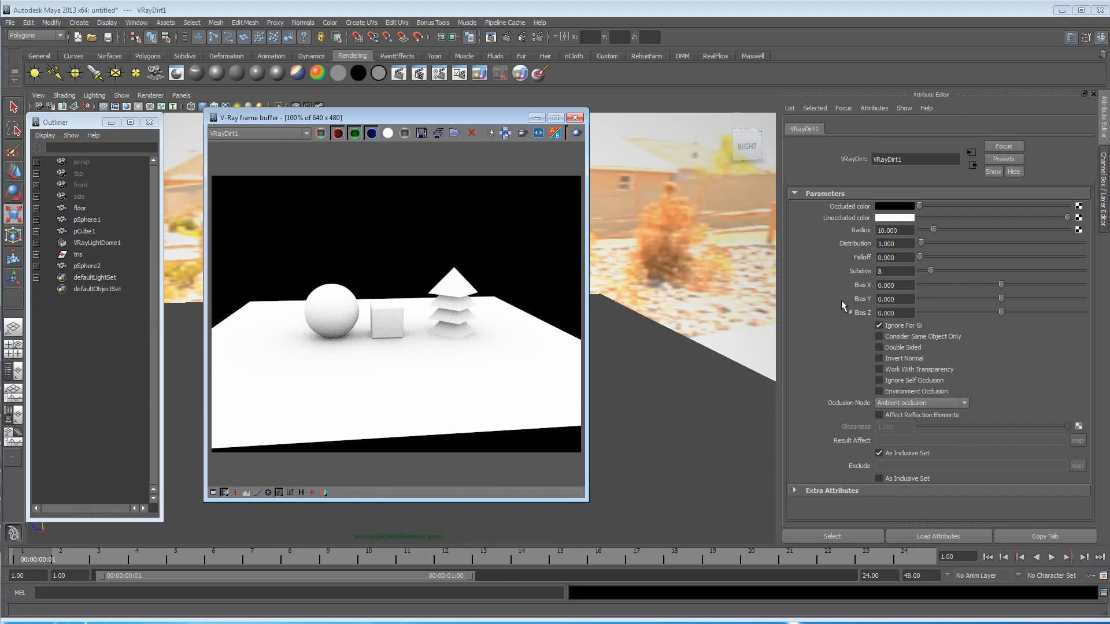
{"action": "left_click_drag", "start_coordinate": [949, 268], "coordinate": [951, 269]}
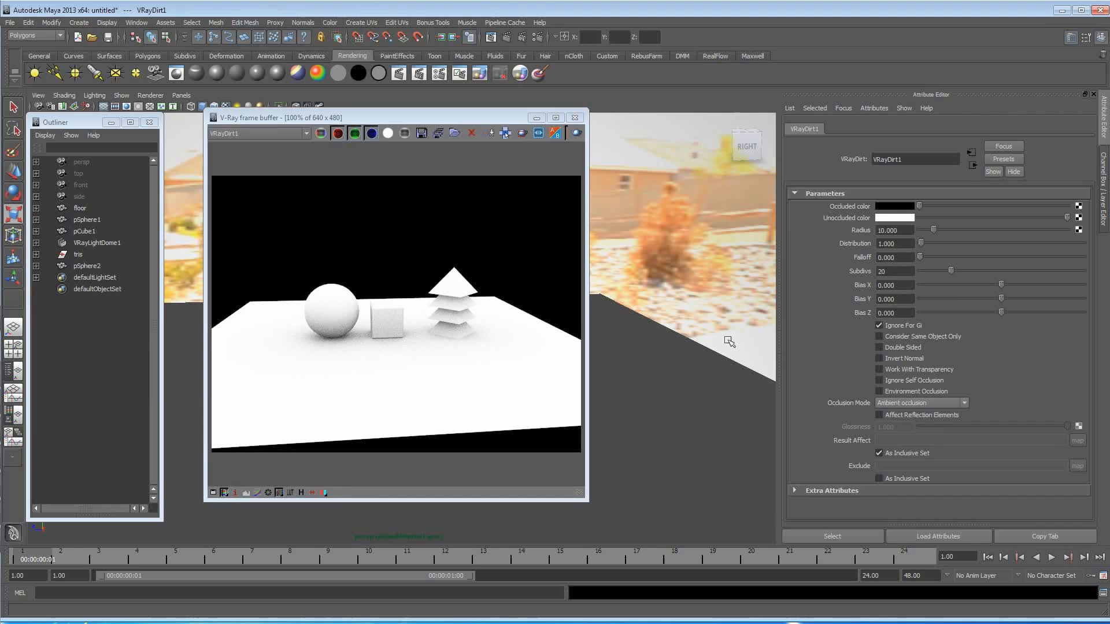
{"action": "left_click_drag", "start_coordinate": [954, 271], "coordinate": [963, 271]}
{"action": "left_click_drag", "start_coordinate": [931, 230], "coordinate": [928, 230]}
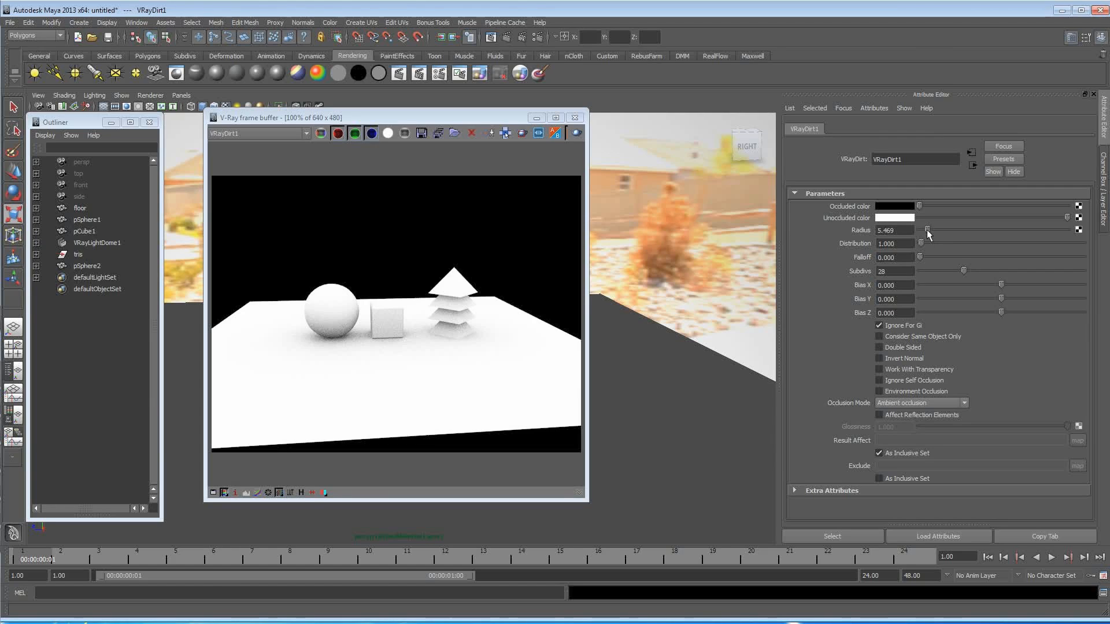
{"action": "left_click_drag", "start_coordinate": [921, 255], "coordinate": [922, 255]}
Re-render with the adjusted dirt settings and compare the RGB color and VRayDirt1 channels in the frame buffer.
{"action": "left_click", "coordinate": [577, 134]}
{"action": "left_click", "coordinate": [470, 246]}
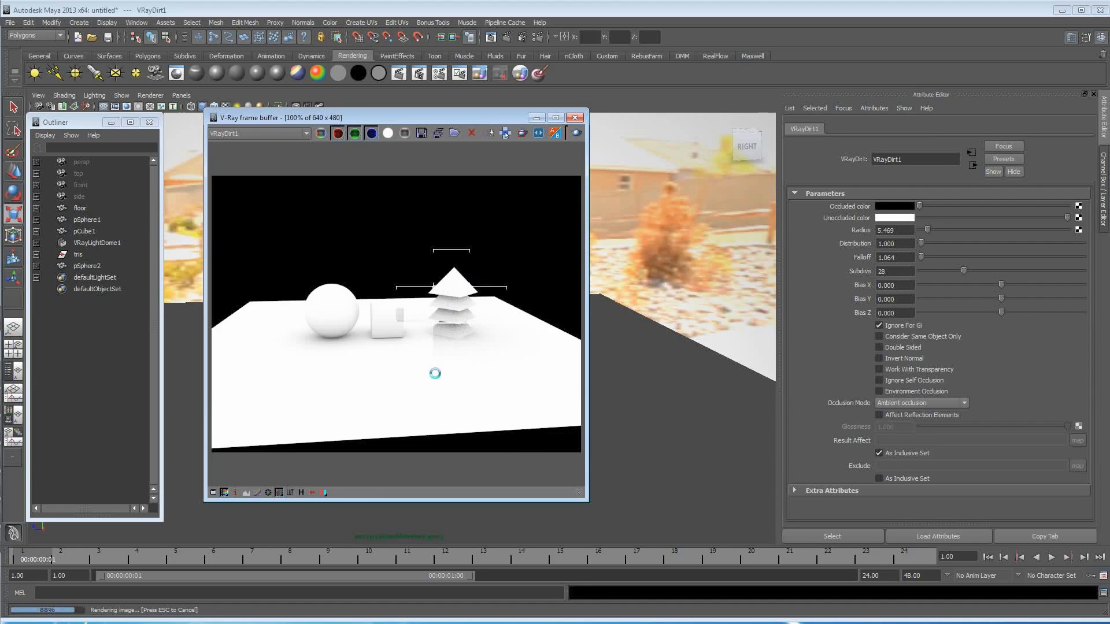
{"action": "left_click", "coordinate": [293, 134]}
{"action": "left_click", "coordinate": [223, 144]}
{"action": "left_click", "coordinate": [260, 134]}
{"action": "left_click", "coordinate": [278, 159]}
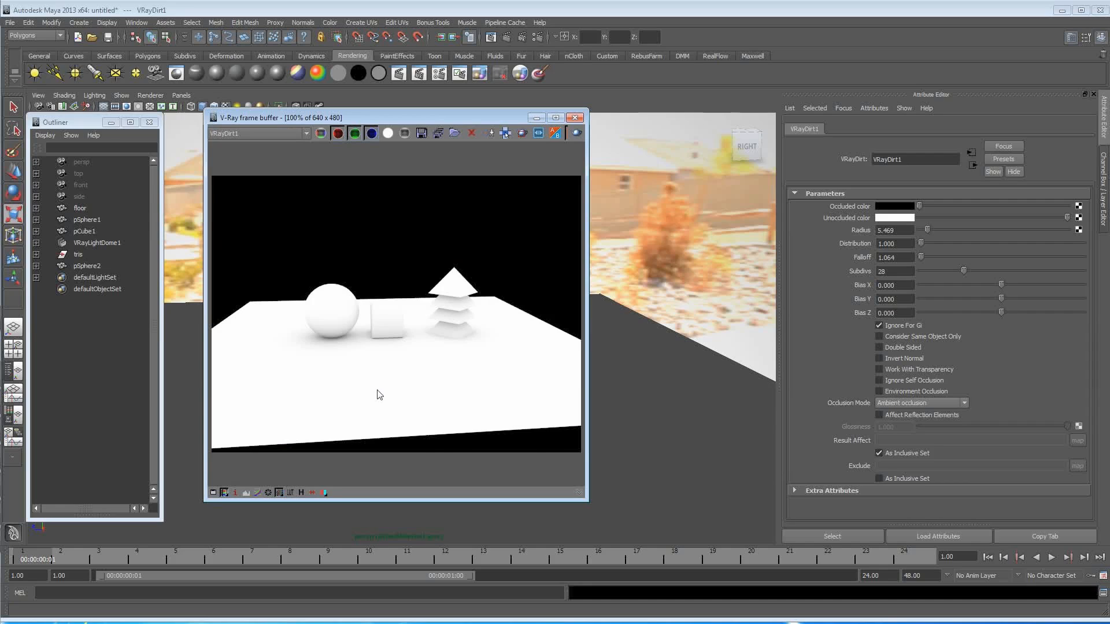
Add a second Extra Tex render element in the Render Settings and select it.
{"action": "left_click", "coordinate": [539, 37]}
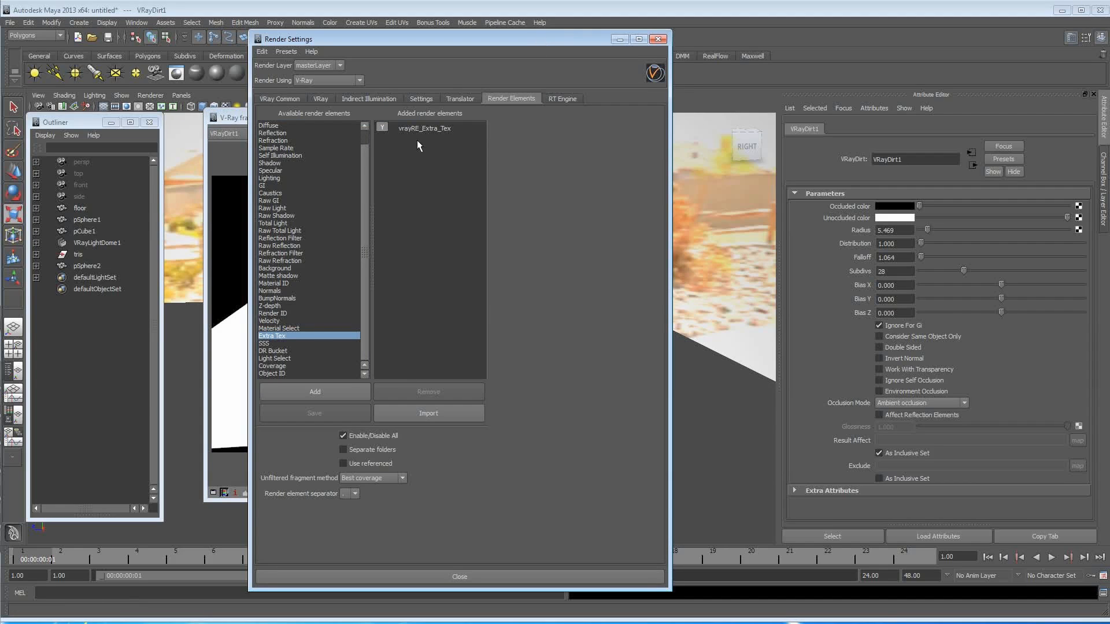
{"action": "left_click", "coordinate": [422, 130]}
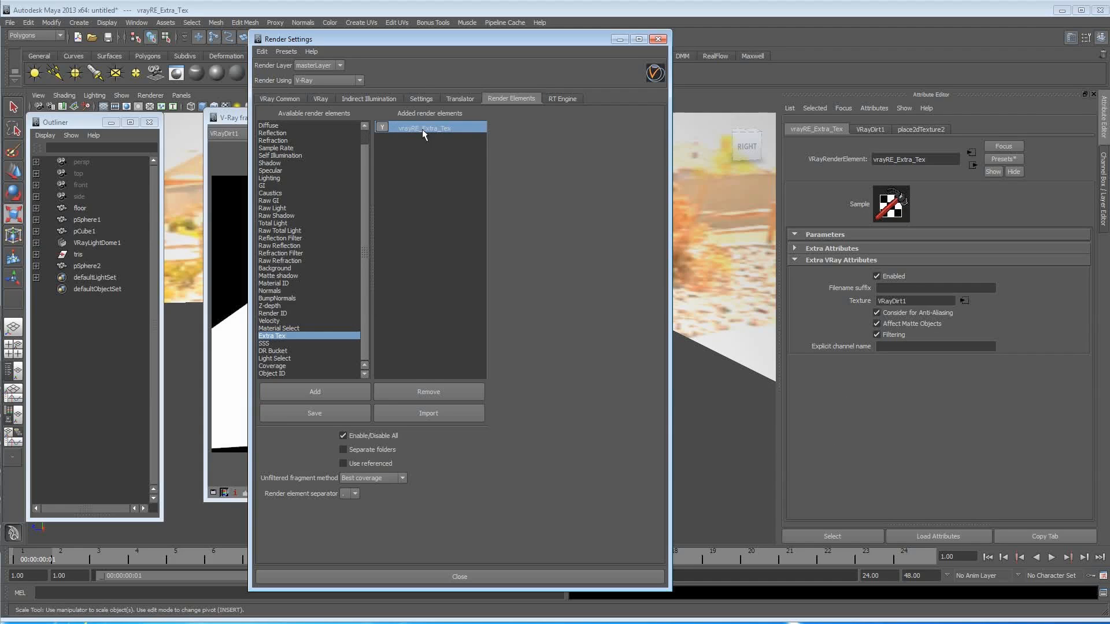
{"action": "double_click", "coordinate": [330, 336]}
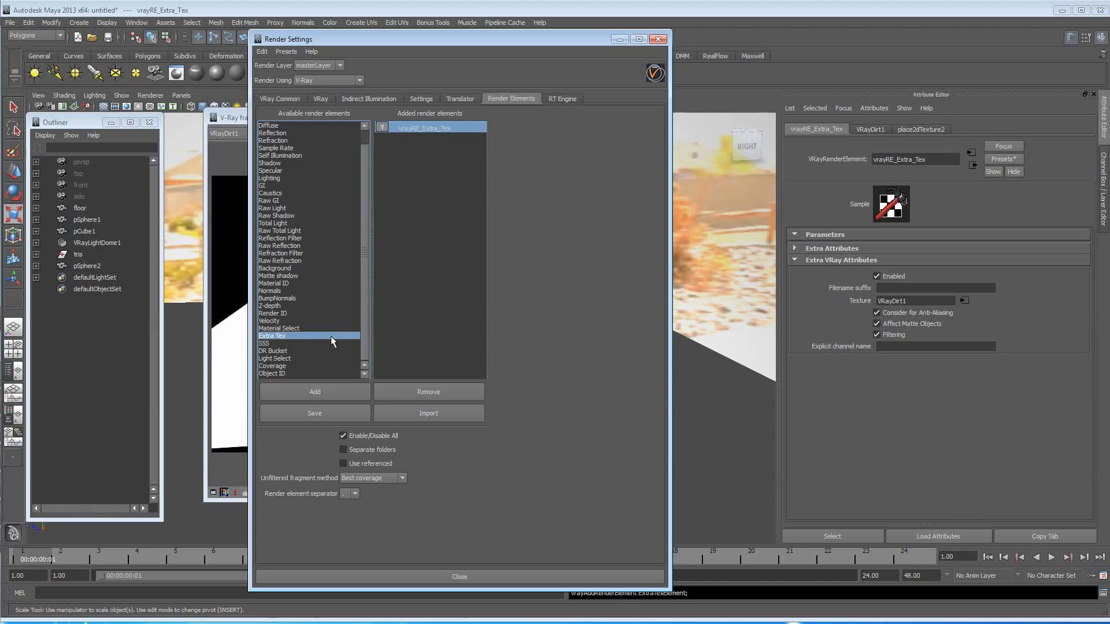
{"action": "left_click", "coordinate": [333, 391]}
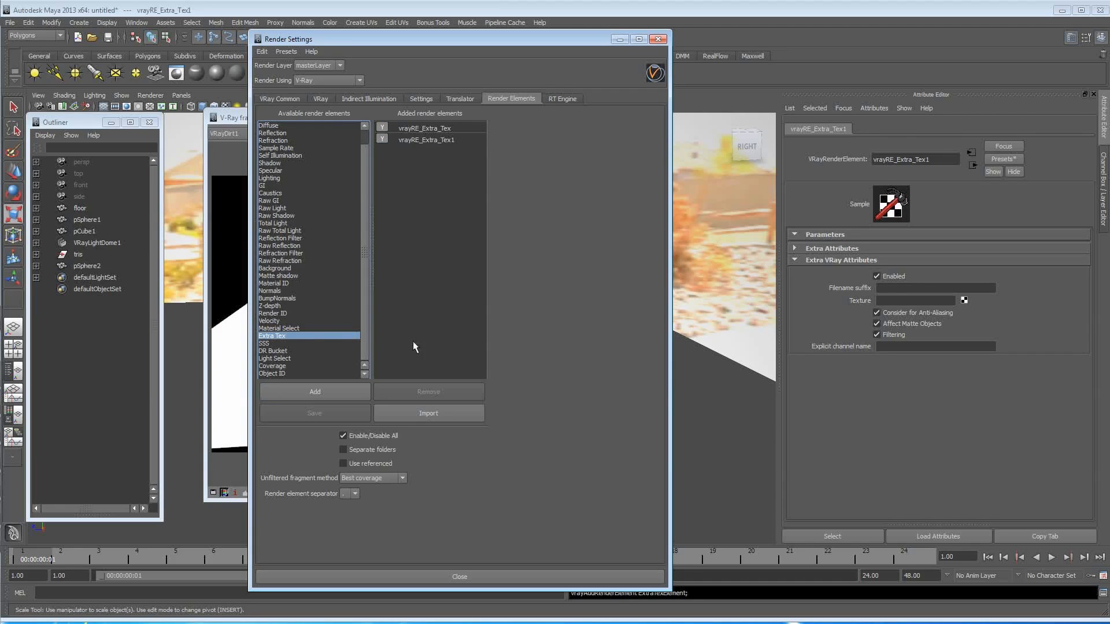
{"action": "left_click", "coordinate": [452, 144]}
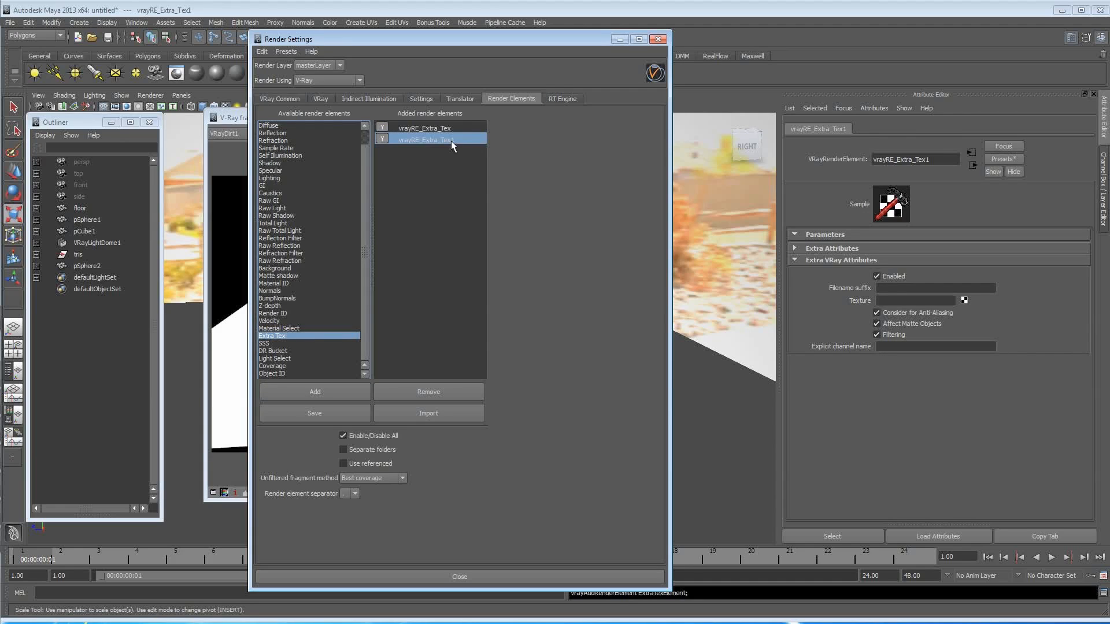
Create a VRay Fresnel texture in the Hypershade and uncover the Render Settings behind it.
{"action": "left_click", "coordinate": [141, 23]}
{"action": "mouse_move", "coordinate": [185, 50]}
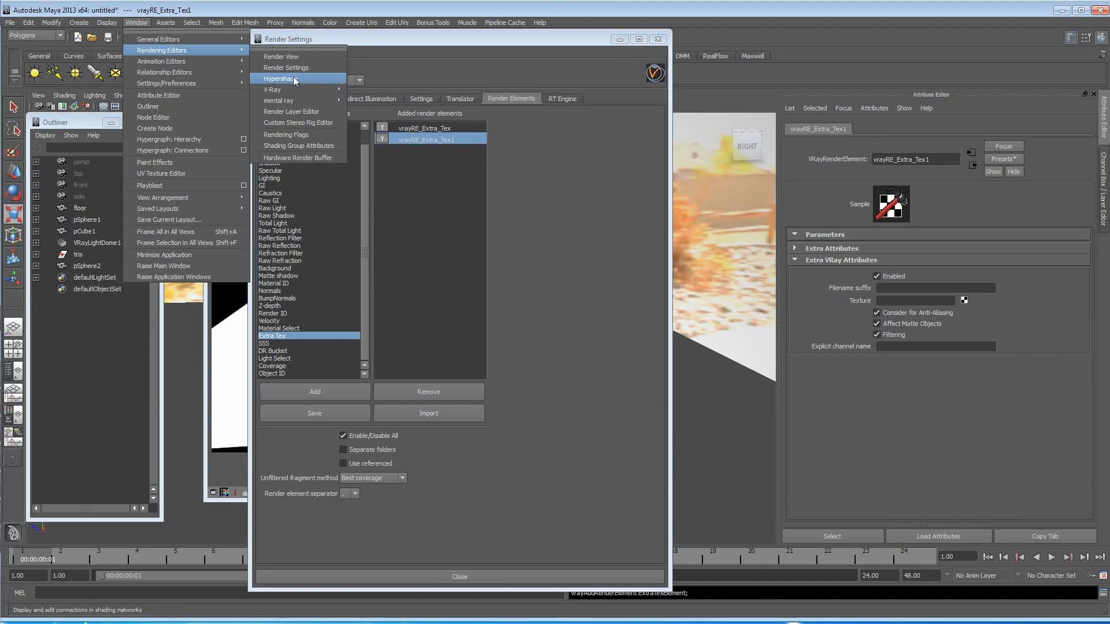
{"action": "left_click", "coordinate": [293, 77]}
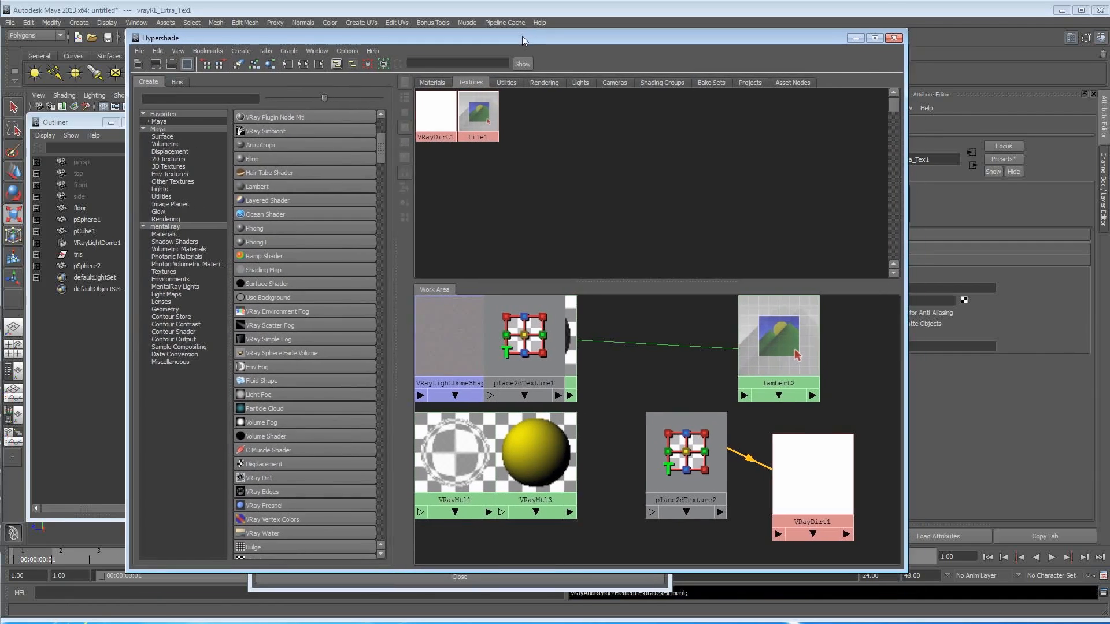
{"action": "mouse_move", "coordinate": [384, 159]}
{"action": "left_mouse_down"}
{"action": "mouse_move", "coordinate": [380, 137]}
{"action": "mouse_move", "coordinate": [382, 168]}
{"action": "left_mouse_up"}
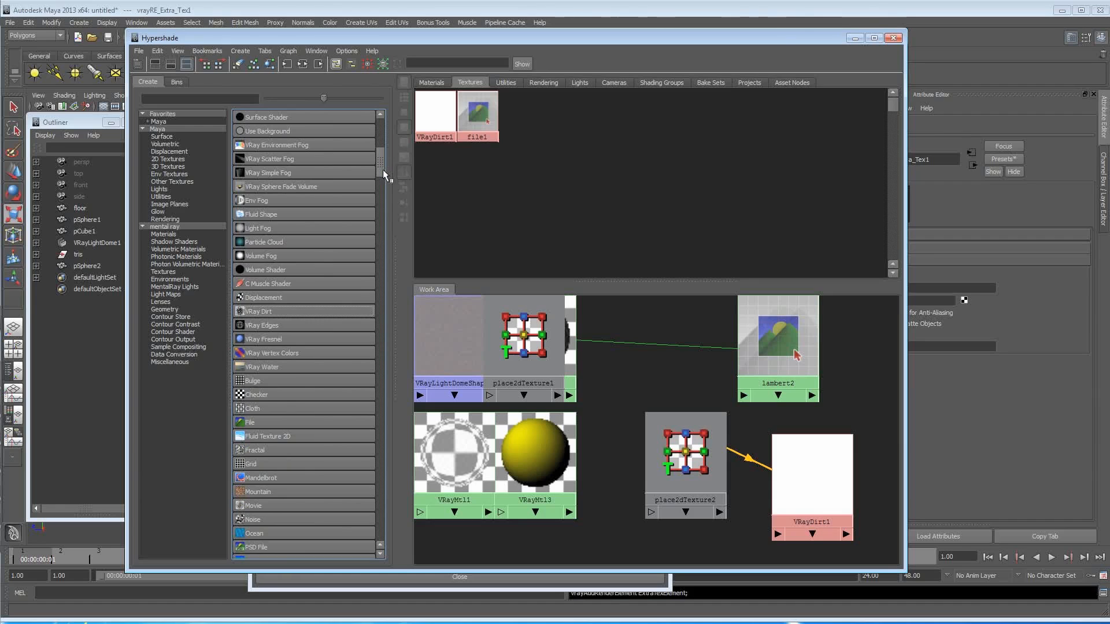
{"action": "left_click", "coordinate": [285, 339]}
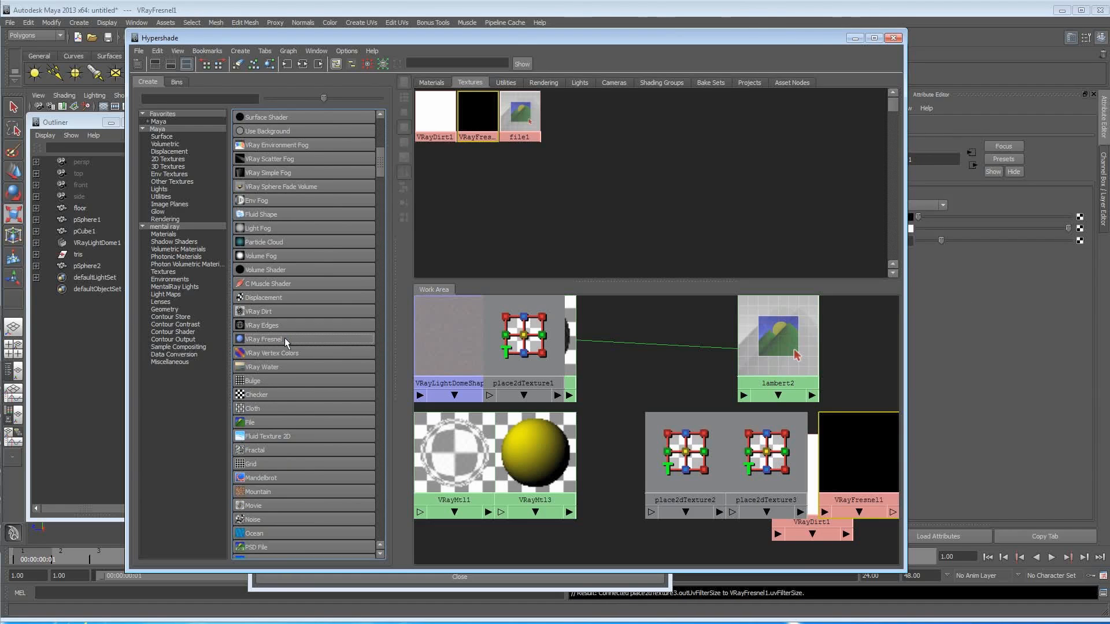
{"action": "mouse_move", "coordinate": [860, 454]}
{"action": "left_mouse_down"}
{"action": "mouse_move", "coordinate": [838, 446]}
{"action": "mouse_move", "coordinate": [850, 441]}
{"action": "left_mouse_up"}
{"action": "left_click_drag", "start_coordinate": [815, 39], "coordinate": [344, 40]}
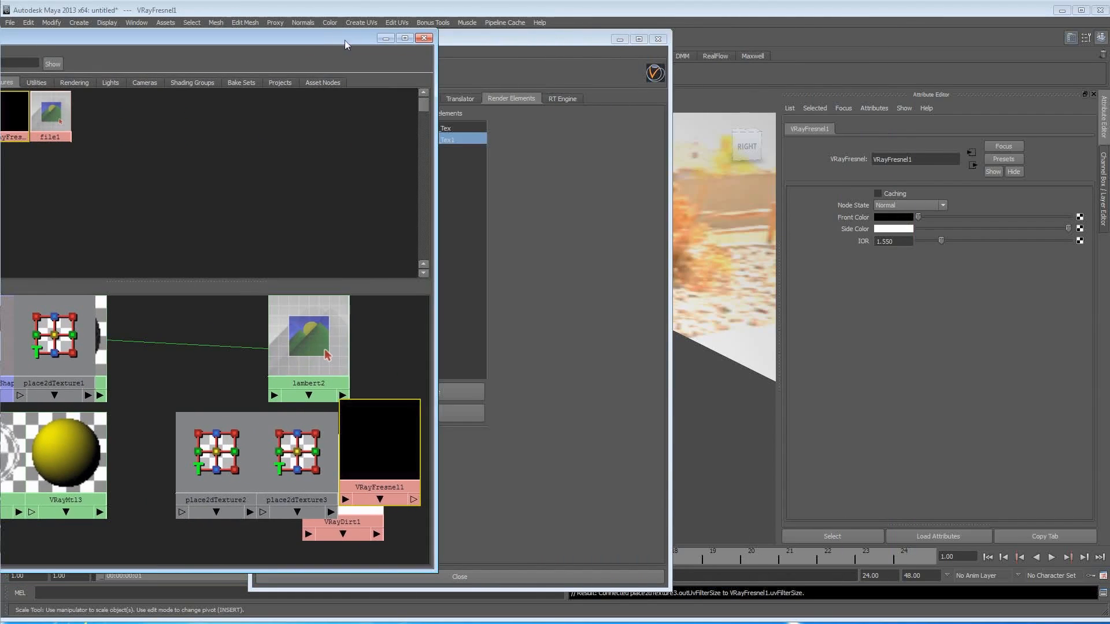
Connect the VRayFresnel1 texture to the Texture slot of the second Extra Tex element.
{"action": "left_click_drag", "start_coordinate": [588, 47], "coordinate": [670, 46]}
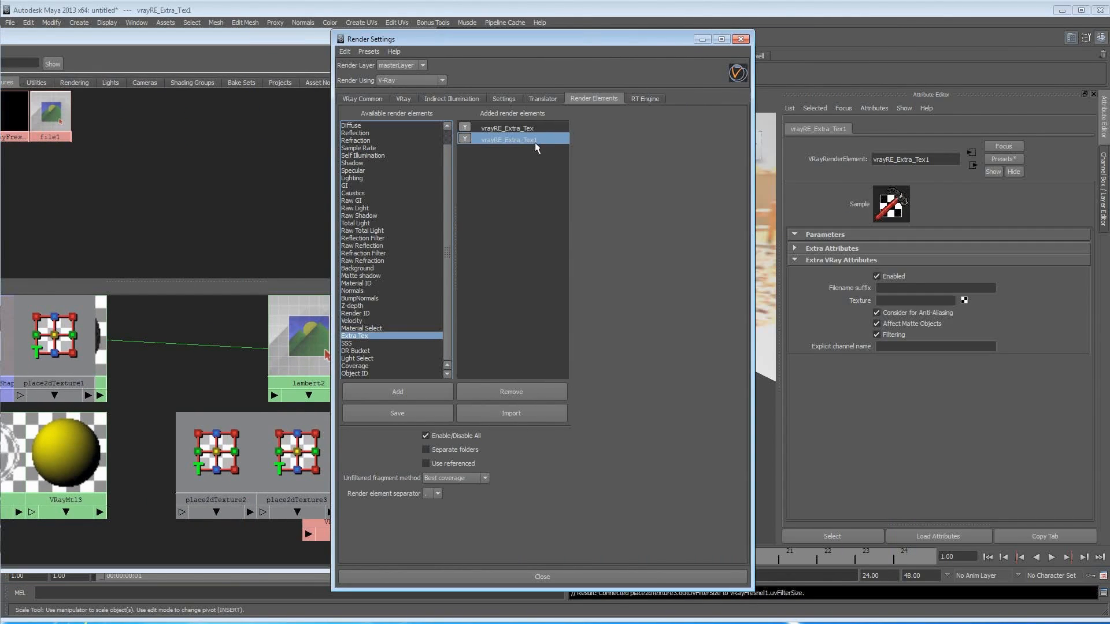
{"action": "left_click_drag", "start_coordinate": [280, 38], "coordinate": [259, 38]}
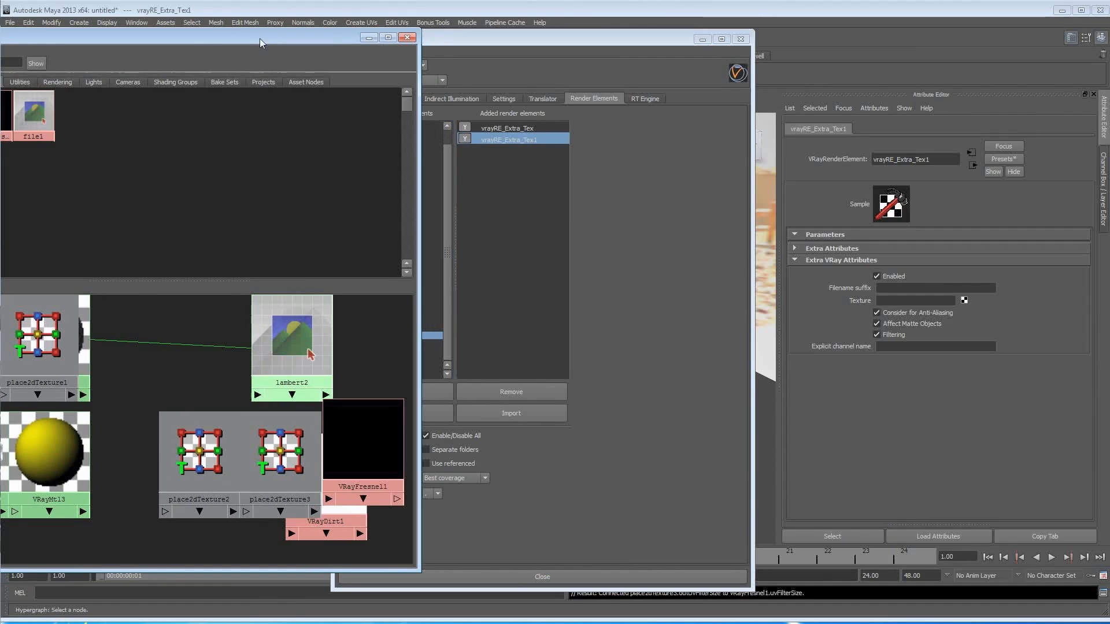
{"action": "middle_click_drag", "start_coordinate": [359, 446], "coordinate": [858, 301]}
Render the scene again and display the VRayFresnel1 channel in the V-Ray frame buffer.
{"action": "left_click_drag", "start_coordinate": [307, 40], "coordinate": [438, 334]}
{"action": "left_click", "coordinate": [289, 118]}
{"action": "left_click", "coordinate": [310, 127]}
{"action": "left_click", "coordinate": [288, 135]}
{"action": "left_click", "coordinate": [585, 125]}
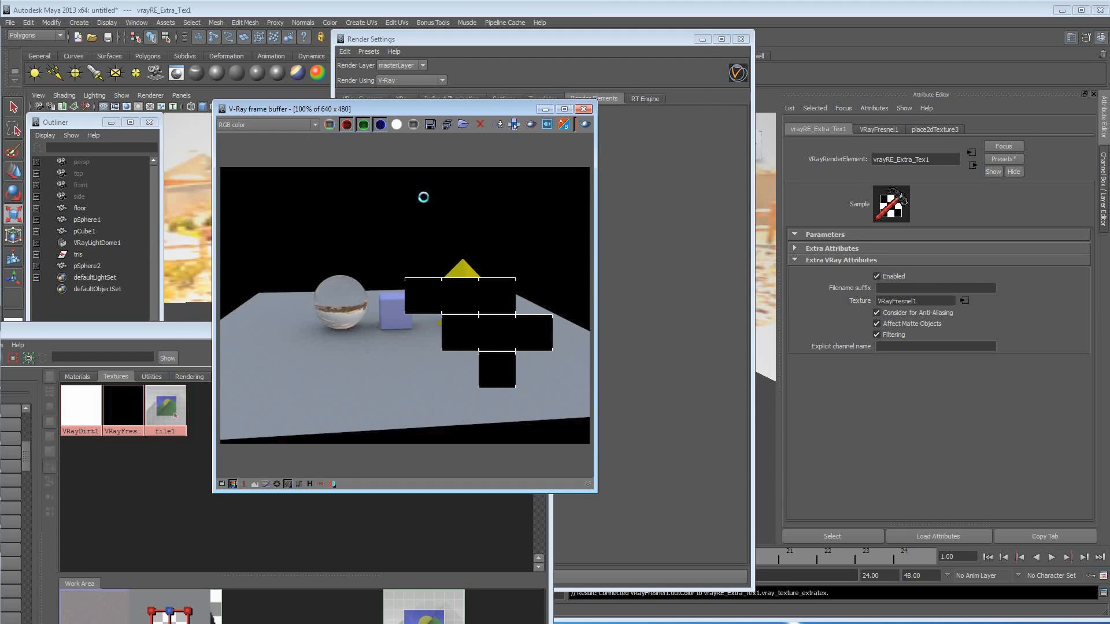
{"action": "left_click", "coordinate": [315, 125]}
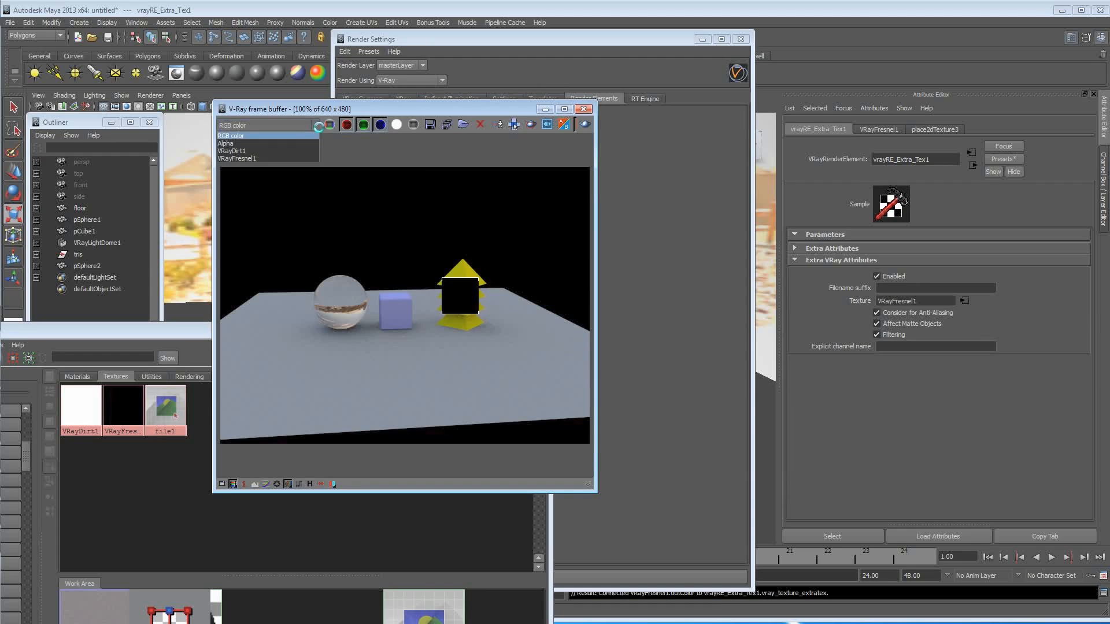
{"action": "left_click", "coordinate": [285, 158]}
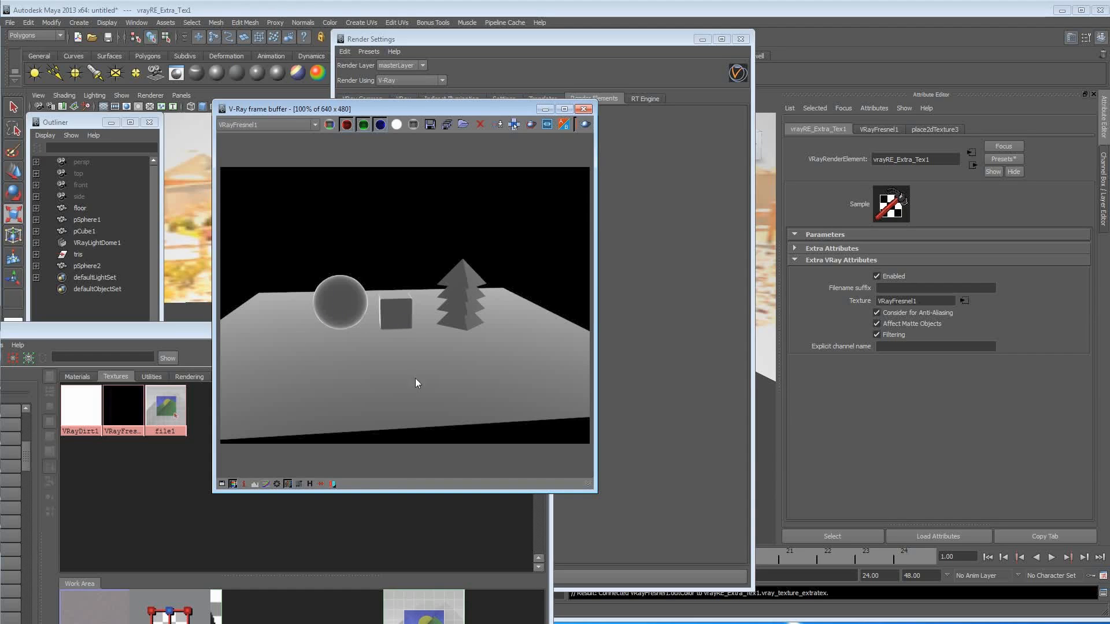
Open the VRayFresnel1 texture's attributes and lower its IOR to 1.154.
{"action": "left_click", "coordinate": [175, 369]}
{"action": "left_click", "coordinate": [123, 407]}
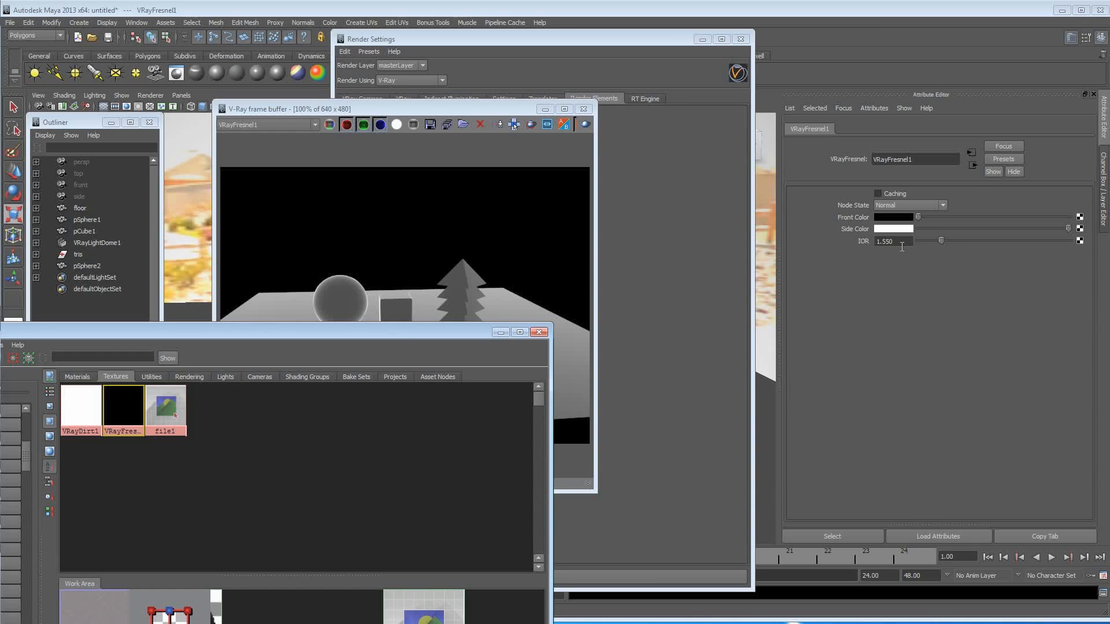
{"action": "left_click_drag", "start_coordinate": [467, 334], "coordinate": [442, 433]}
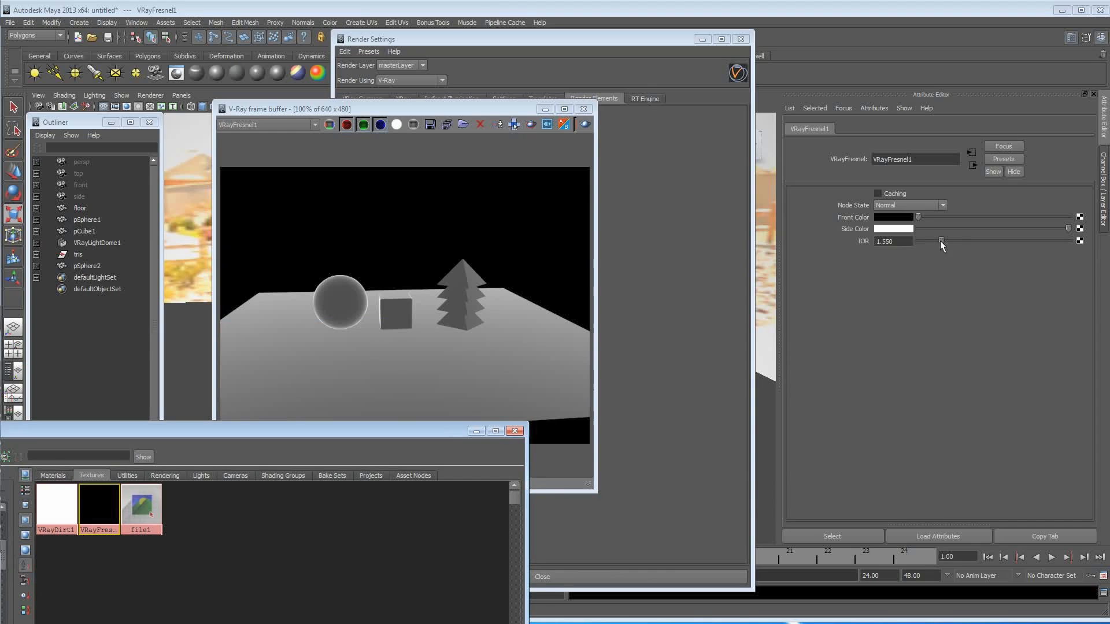
{"action": "left_click_drag", "start_coordinate": [939, 240], "coordinate": [935, 240]}
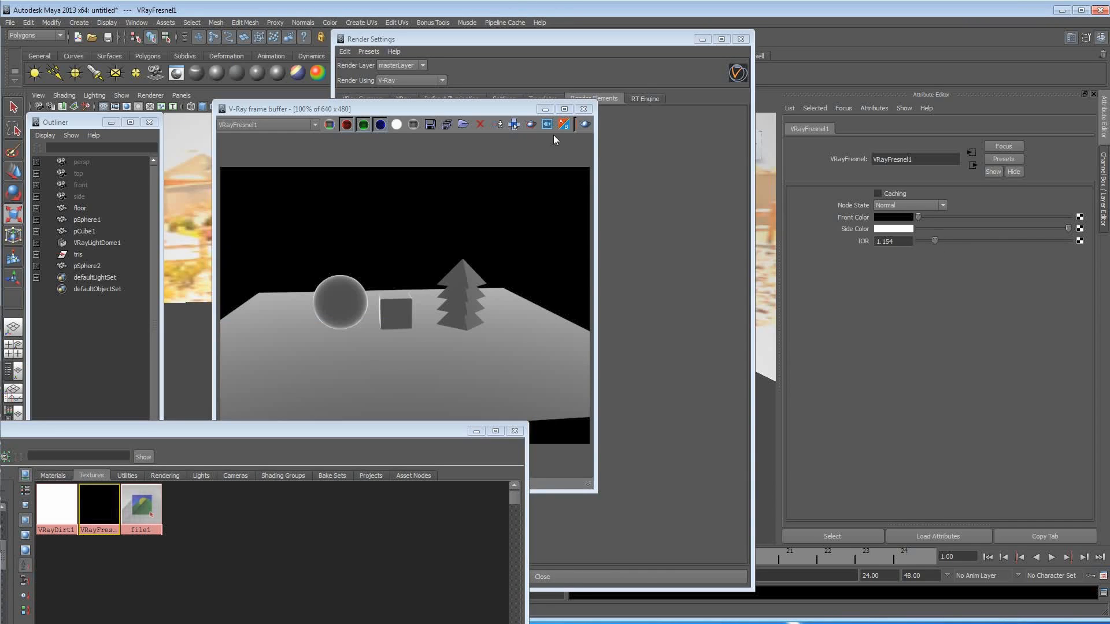
Region-render an area around the glass sphere to check the Fresnel pass, and turn region rendering off.
{"action": "left_click", "coordinate": [531, 124]}
{"action": "left_click_drag", "start_coordinate": [285, 266], "coordinate": [356, 341]}
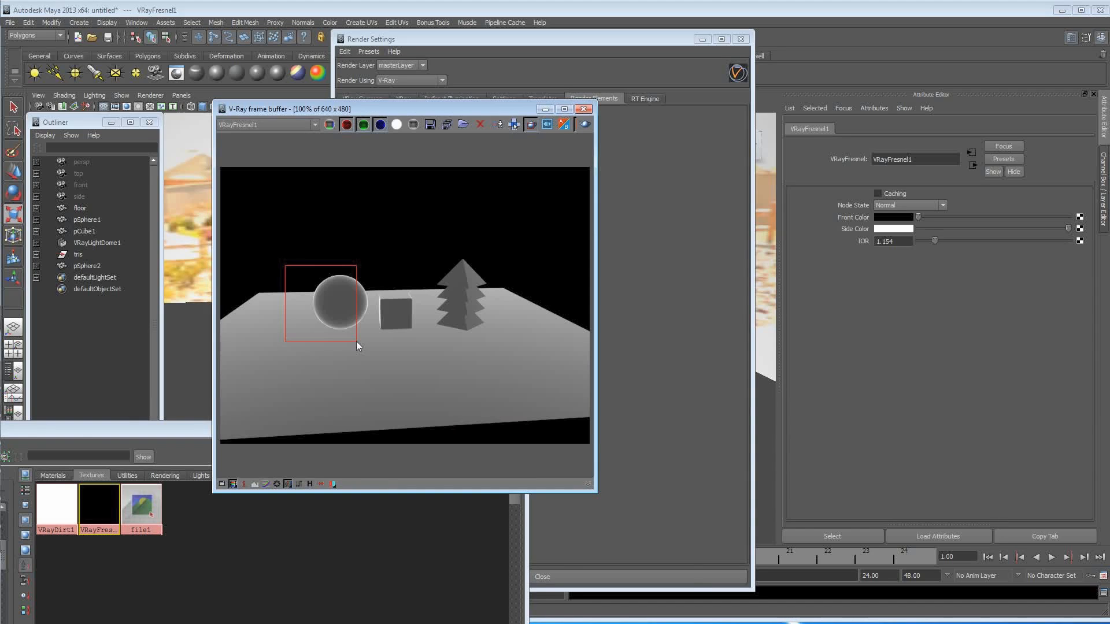
{"action": "left_click", "coordinate": [586, 124]}
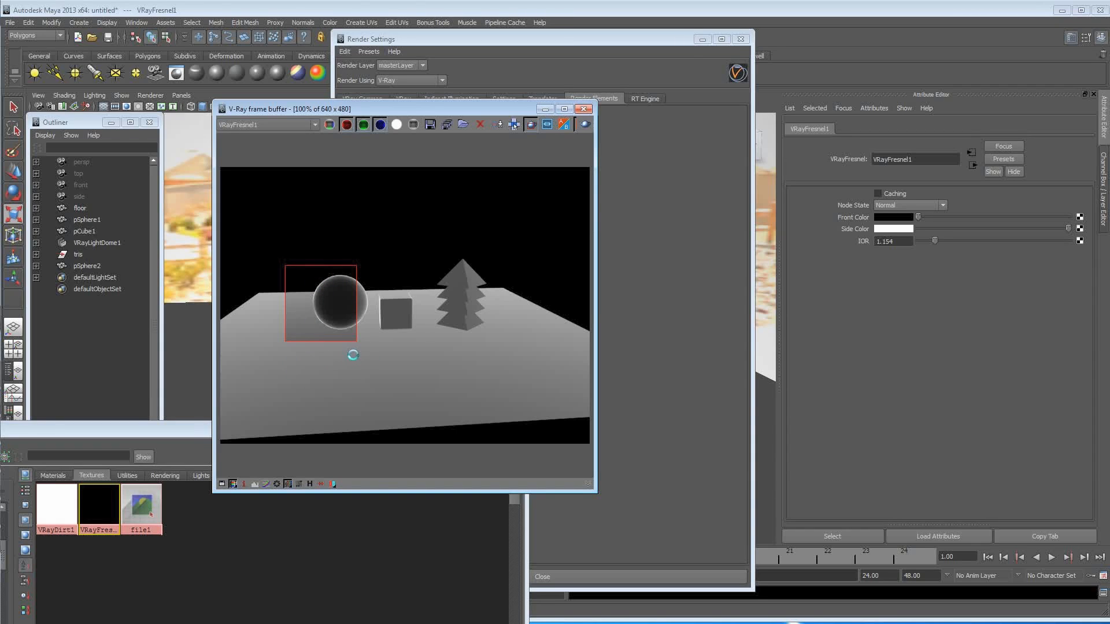
{"action": "left_click", "coordinate": [529, 126]}
Create a VRay Edges texture in the Hypershade and place its node in the middle of the work area.
{"action": "left_click_drag", "start_coordinate": [181, 432], "coordinate": [488, 27]}
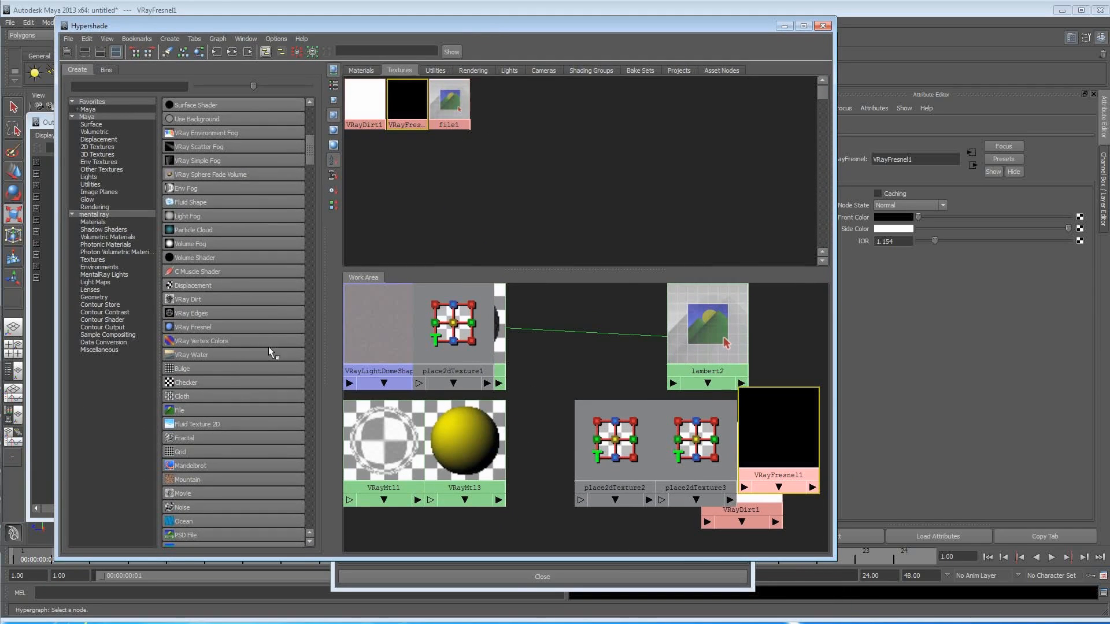
{"action": "left_click", "coordinate": [228, 312]}
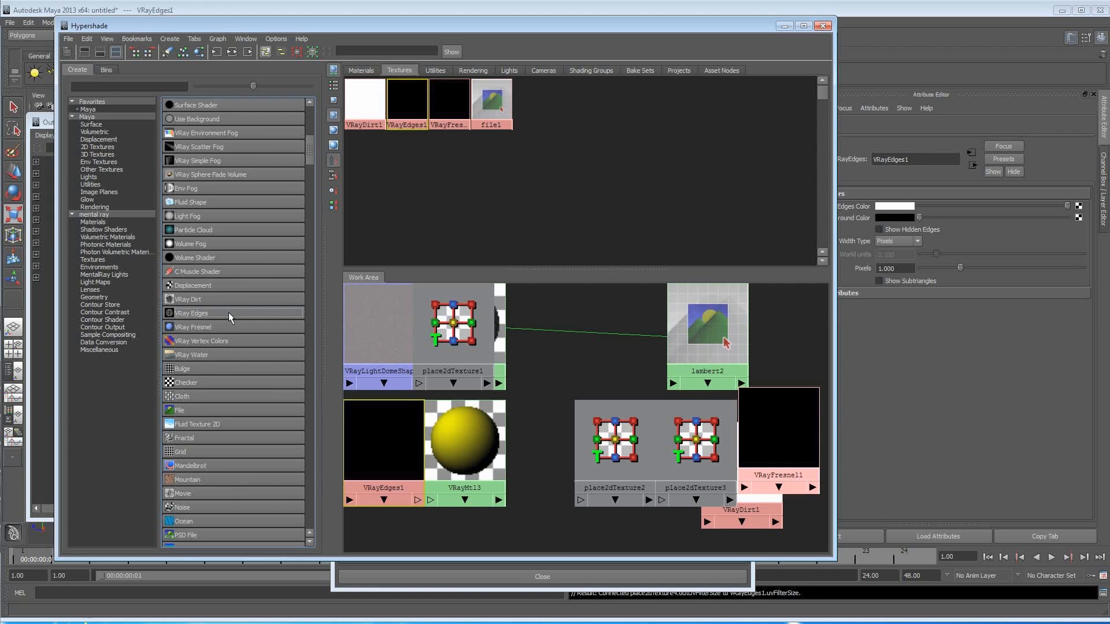
{"action": "left_click_drag", "start_coordinate": [383, 452], "coordinate": [565, 350]}
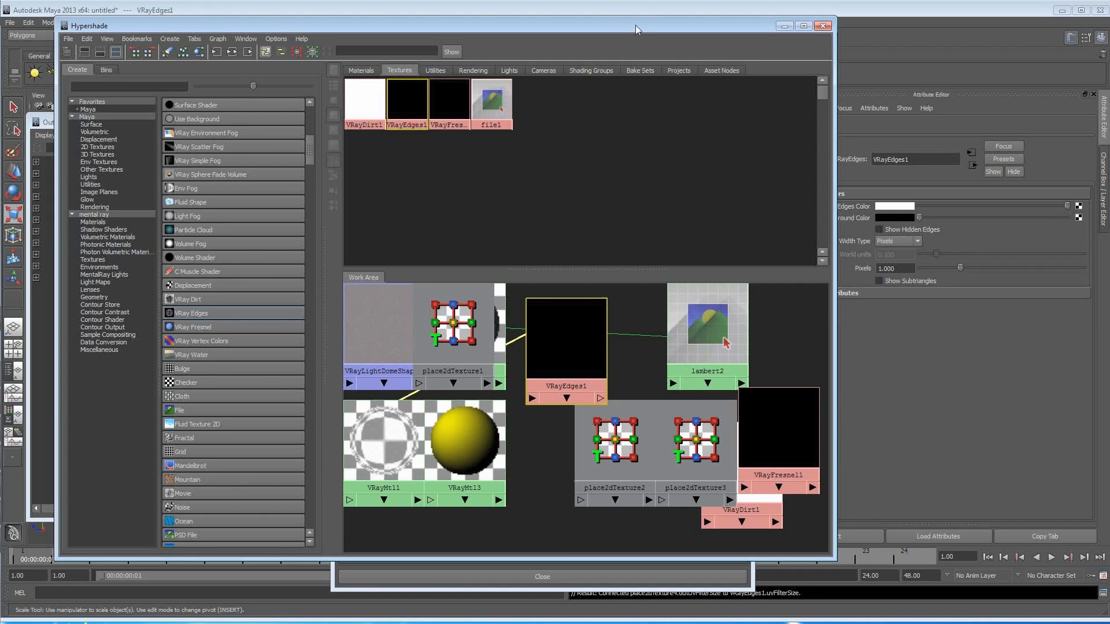
Add a third Extra Tex render element in the Render Settings and select it.
{"action": "left_click_drag", "start_coordinate": [636, 26], "coordinate": [5, 116]}
{"action": "left_click", "coordinate": [541, 43]}
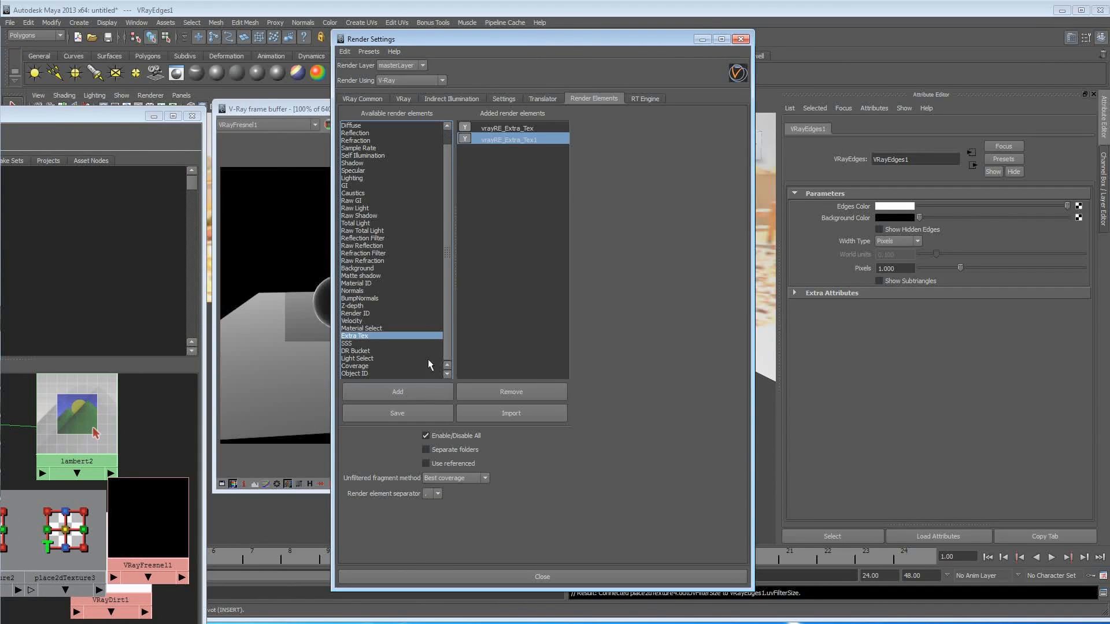
{"action": "mouse_move", "coordinate": [448, 342]}
{"action": "left_mouse_down"}
{"action": "mouse_move", "coordinate": [448, 324]}
{"action": "mouse_move", "coordinate": [447, 356]}
{"action": "left_mouse_up"}
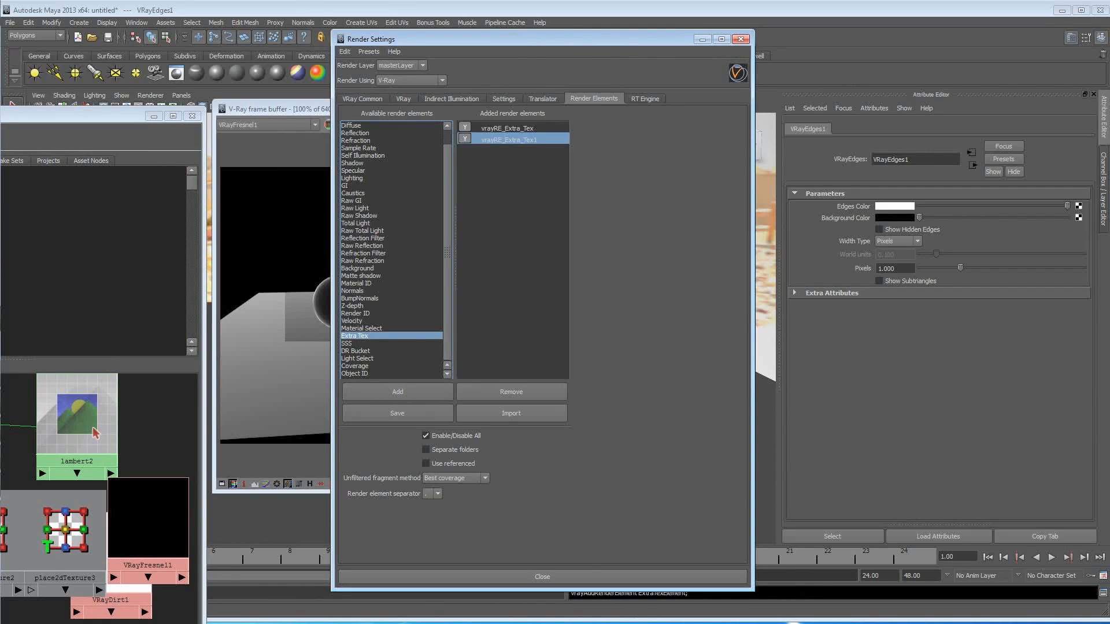
{"action": "left_click", "coordinate": [384, 393]}
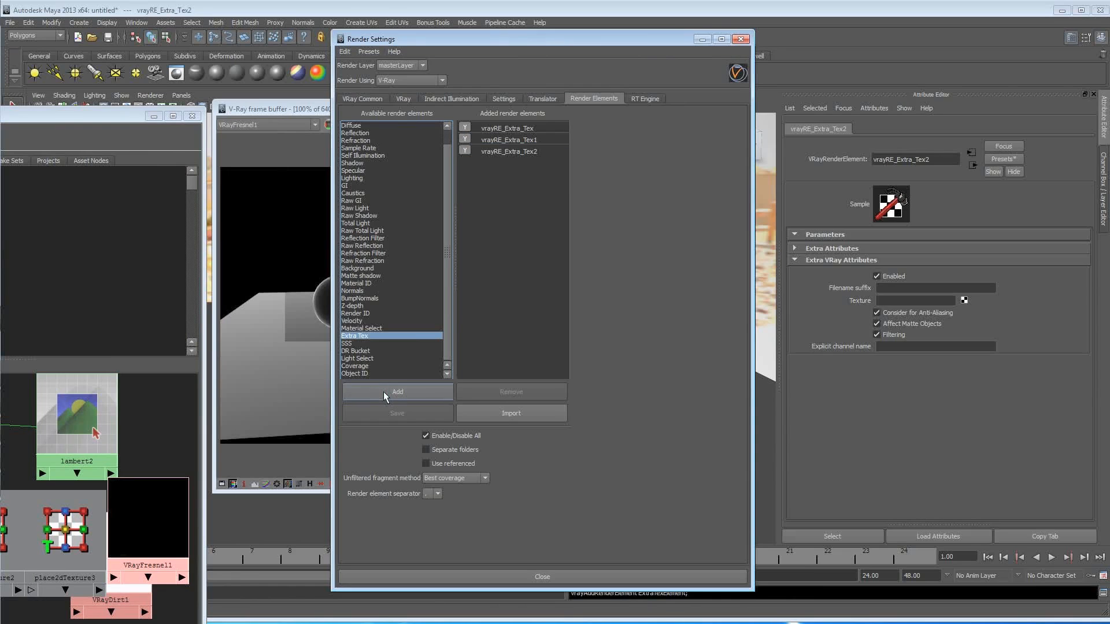
{"action": "left_click", "coordinate": [531, 152]}
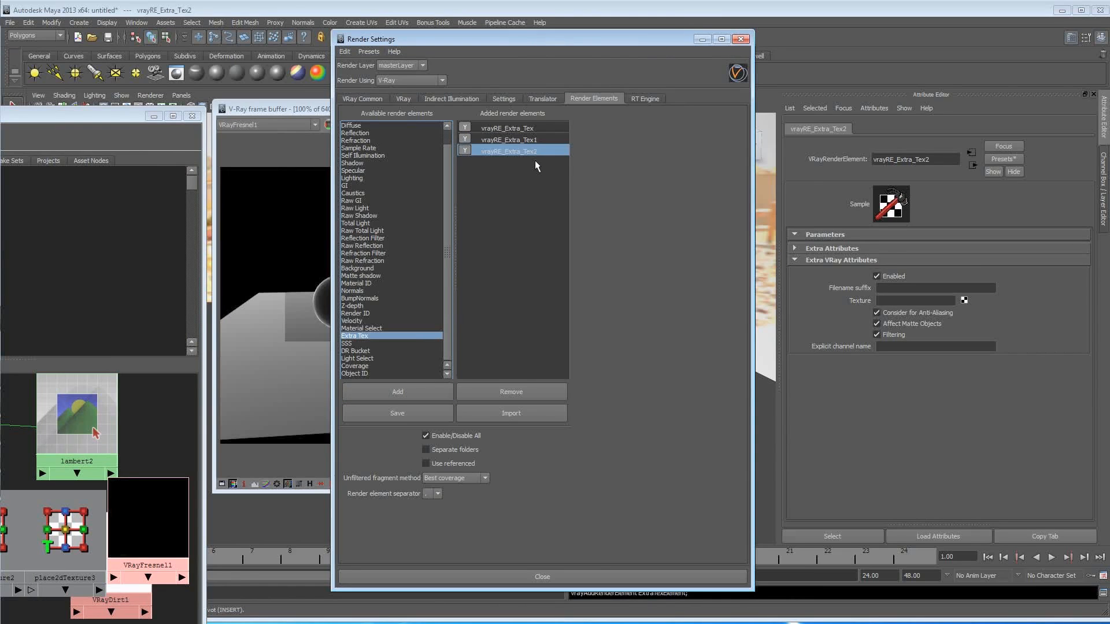
Connect the VRayEdges1 texture to the Texture slot of the third Extra Tex element, and open the texture's attributes.
{"action": "left_click_drag", "start_coordinate": [78, 119], "coordinate": [545, 72]}
{"action": "middle_click_drag", "start_coordinate": [395, 410], "coordinate": [858, 304]}
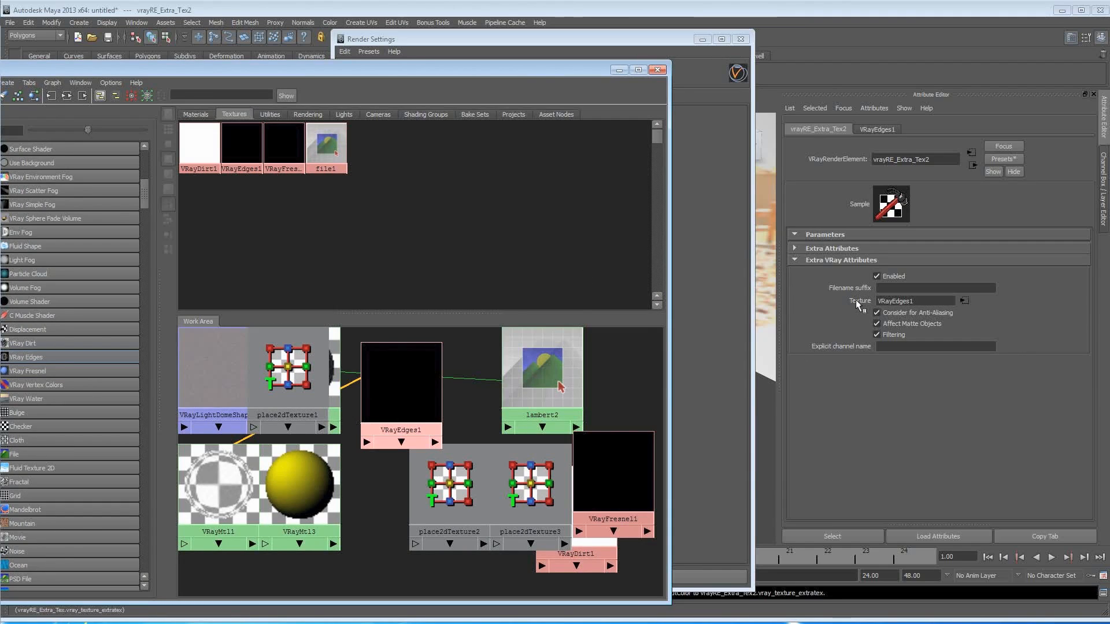
{"action": "left_click", "coordinate": [407, 383]}
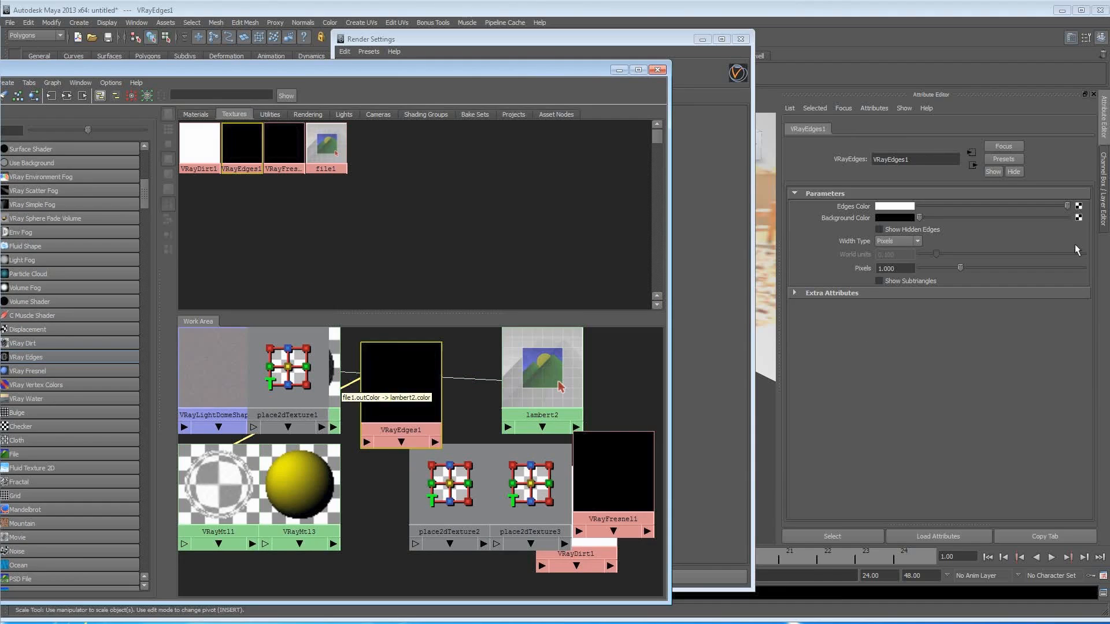
{"action": "left_click", "coordinate": [894, 242]}
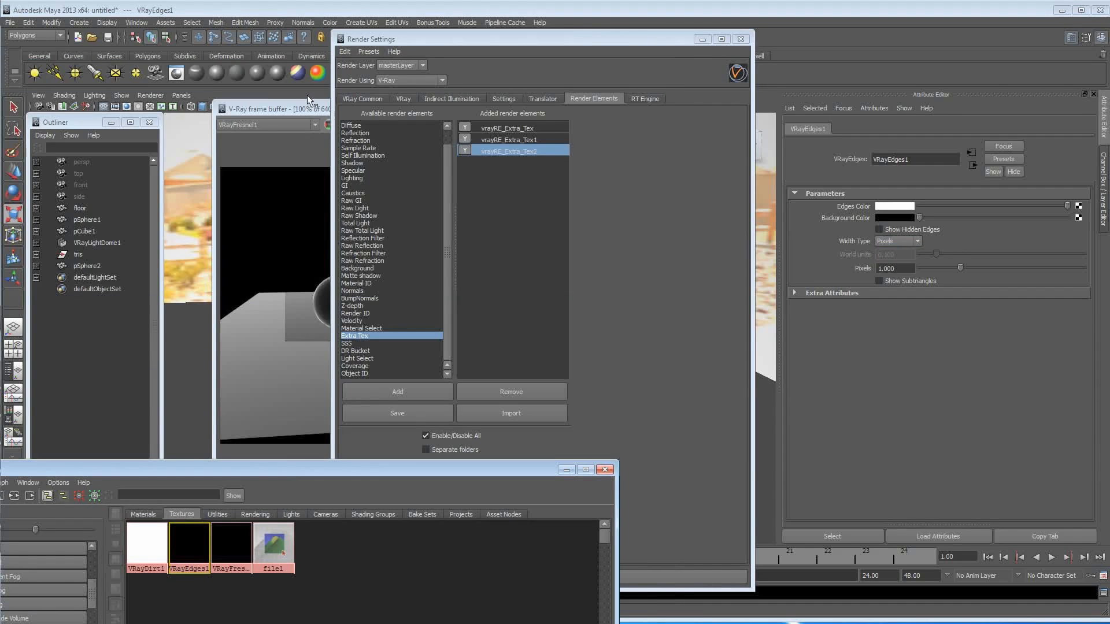
Render the full scene again and display the VRayEdges1 channel in the V-Ray frame buffer.
{"action": "left_click", "coordinate": [308, 110]}
{"action": "left_click", "coordinate": [254, 125]}
{"action": "left_click", "coordinate": [256, 137]}
{"action": "left_click", "coordinate": [583, 125]}
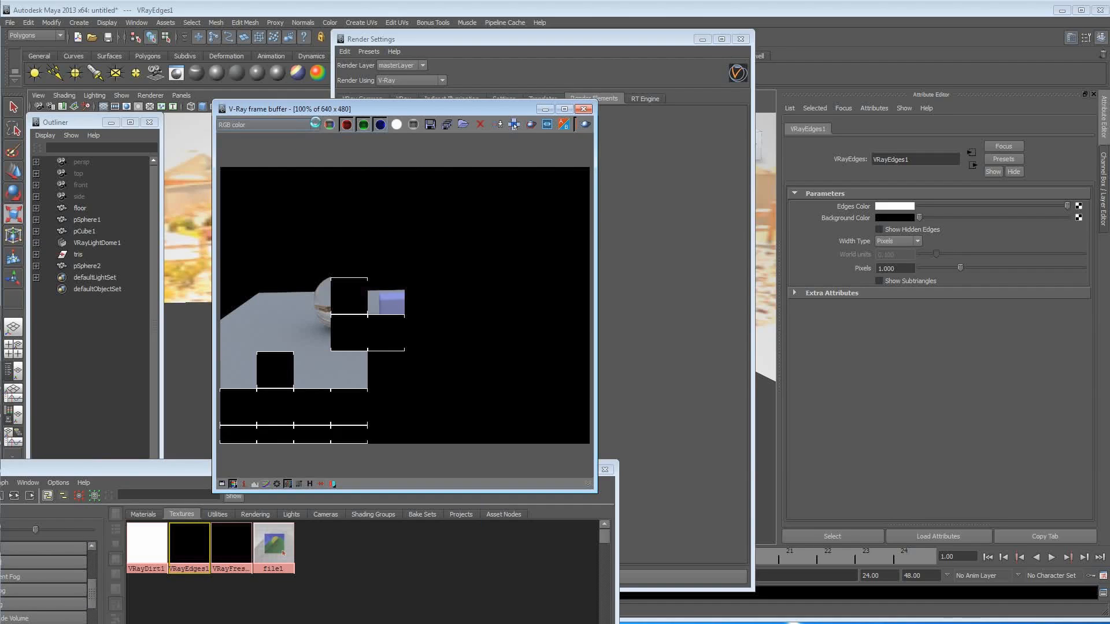
{"action": "left_click", "coordinate": [308, 126]}
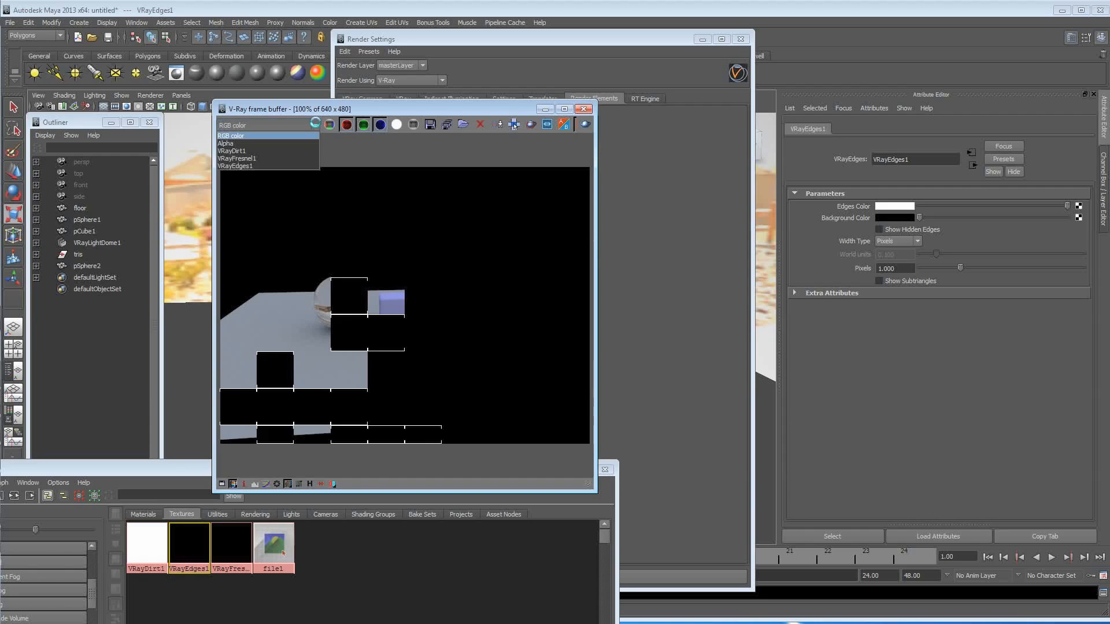
{"action": "left_click", "coordinate": [287, 166]}
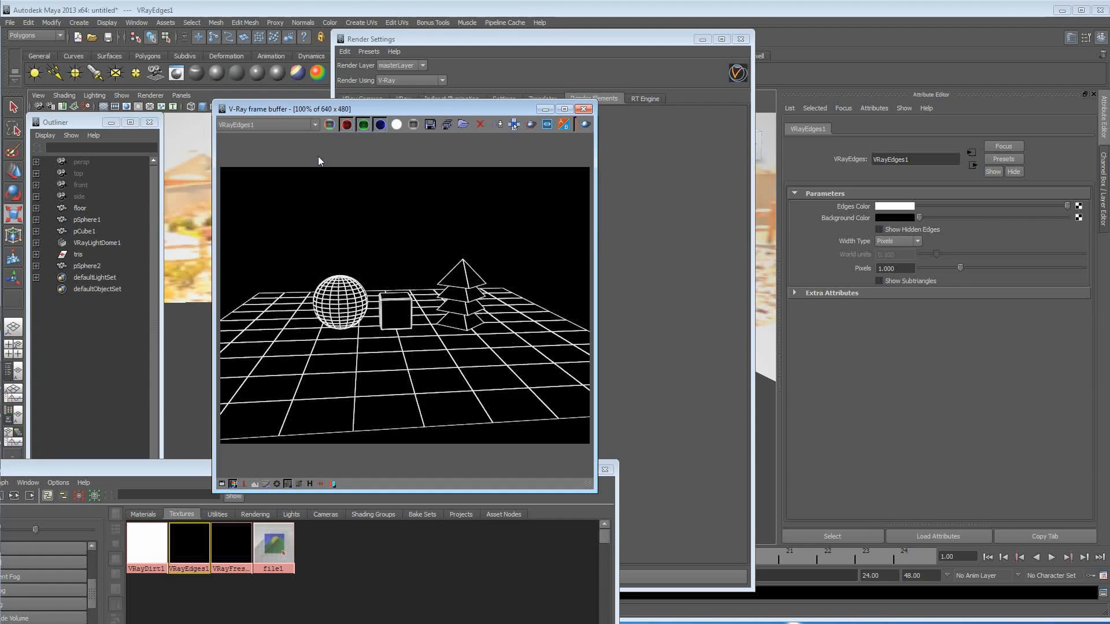
{"action": "left_click", "coordinate": [315, 125]}
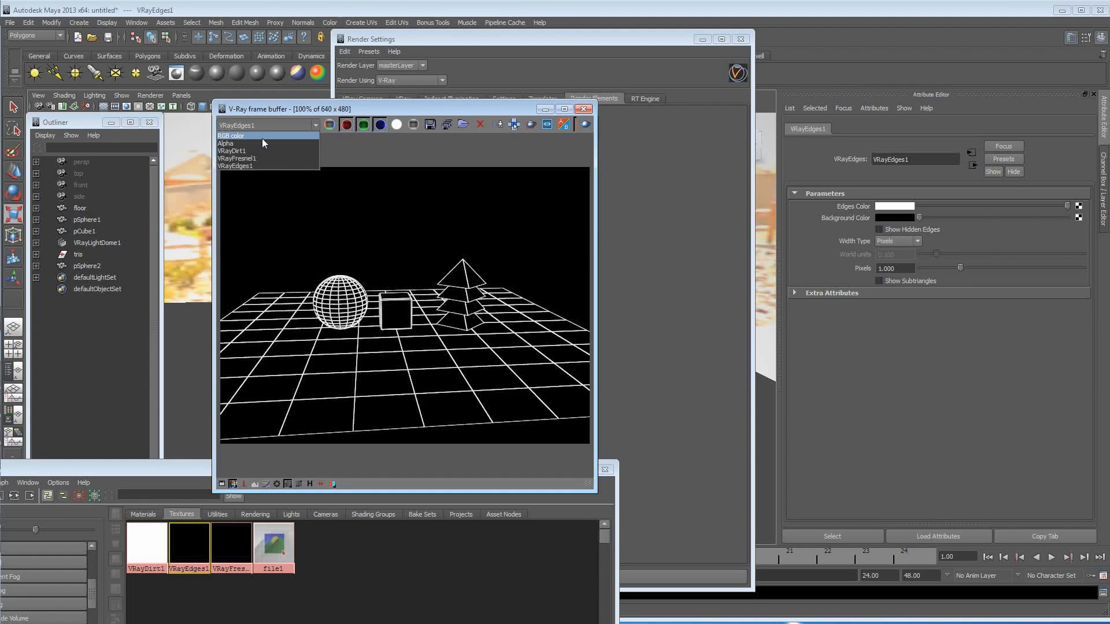
{"action": "left_click", "coordinate": [282, 109]}
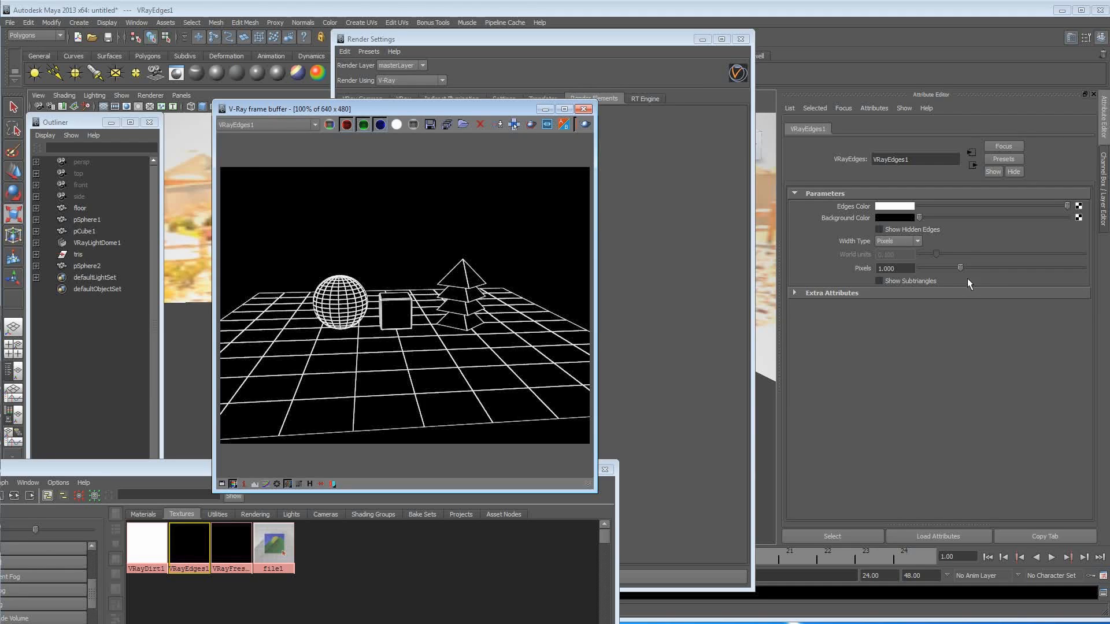
Reduce the VRayEdges1 edge width to 0.582 pixels and region-render the area around the glass sphere.
{"action": "left_click_drag", "start_coordinate": [959, 266], "coordinate": [942, 268]}
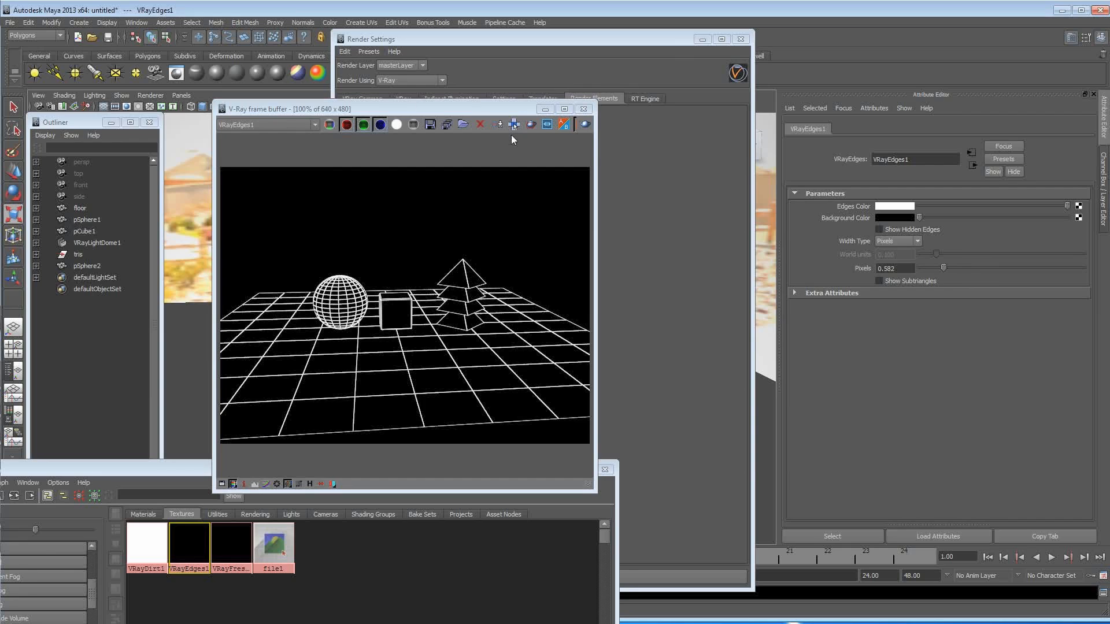
{"action": "left_click", "coordinate": [531, 124]}
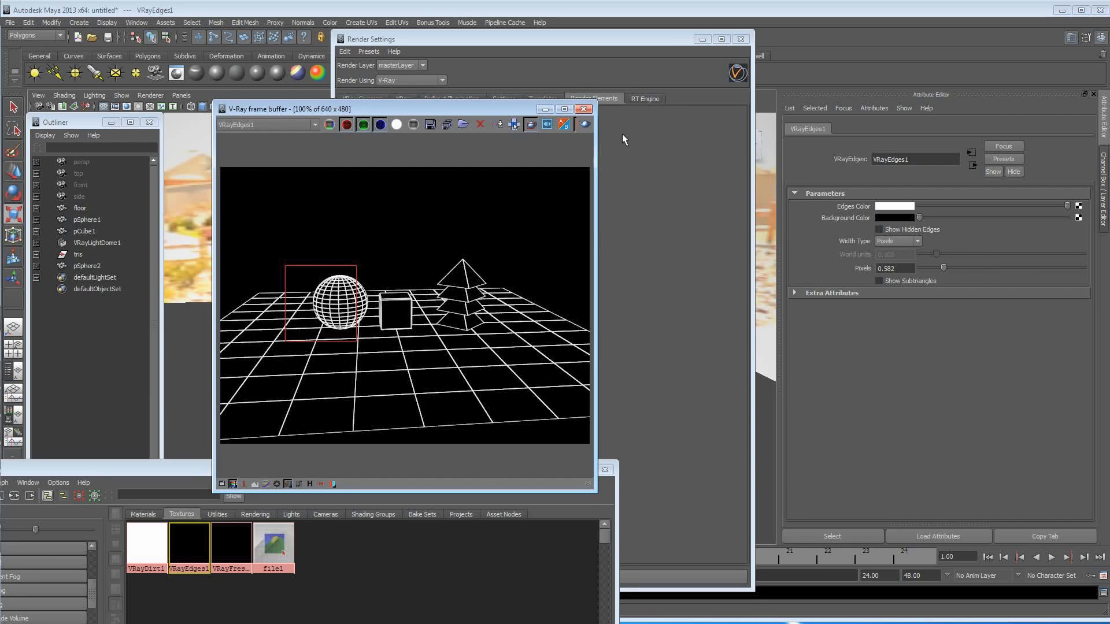
{"action": "left_click", "coordinate": [586, 125]}
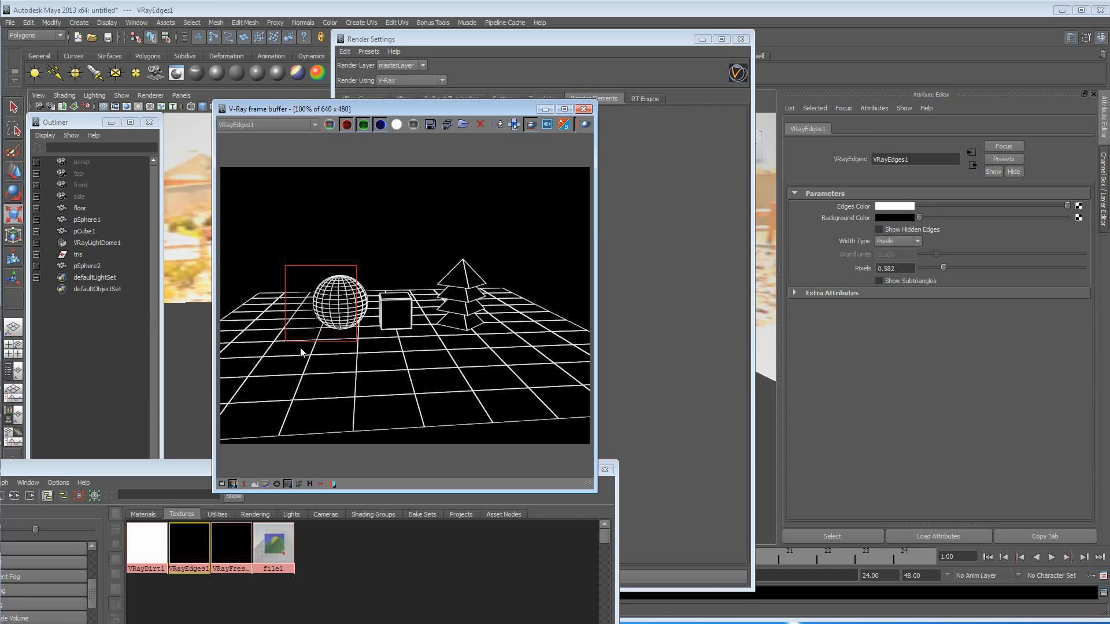
Try the World units width type on VRayEdges1 and region-render the area around the sphere.
{"action": "left_click", "coordinate": [896, 241]}
{"action": "left_click", "coordinate": [897, 252]}
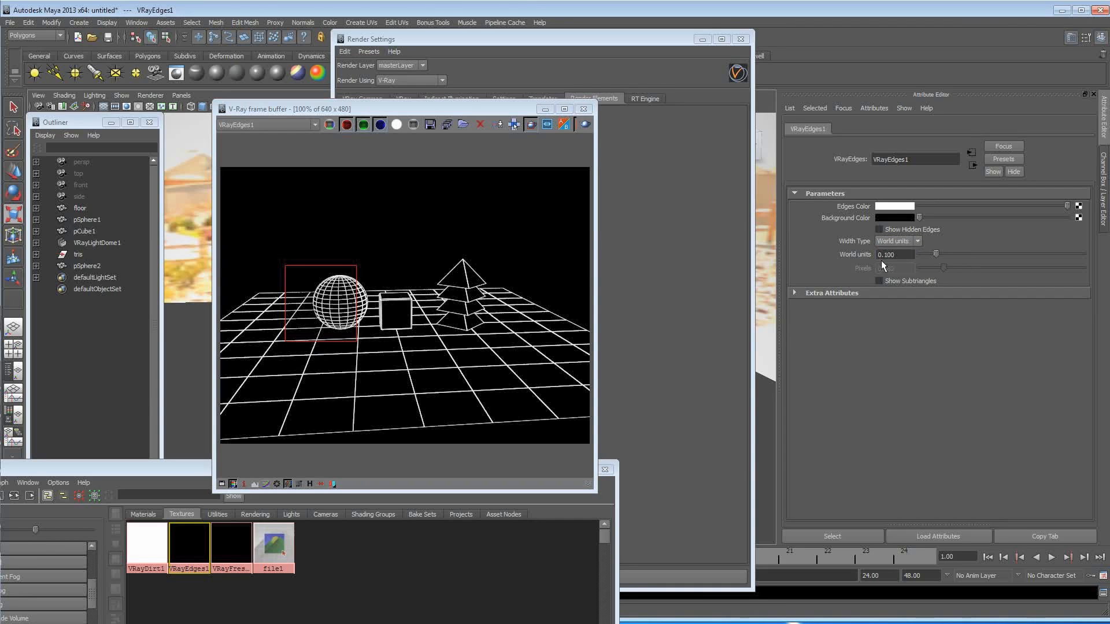
{"action": "left_click", "coordinate": [585, 124]}
{"action": "left_click", "coordinate": [429, 248]}
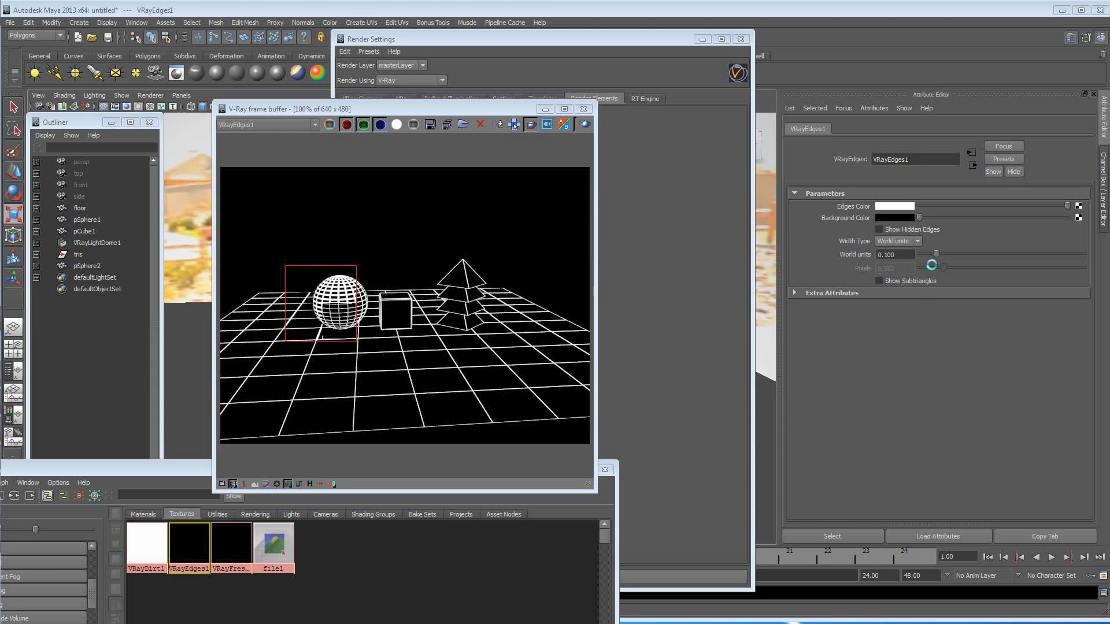
Try a world-units edge width of 0.039 in a region render, and return the width type to Pixels.
{"action": "left_click_drag", "start_coordinate": [937, 255], "coordinate": [927, 255]}
{"action": "left_click", "coordinate": [585, 125]}
{"action": "left_click", "coordinate": [426, 248]}
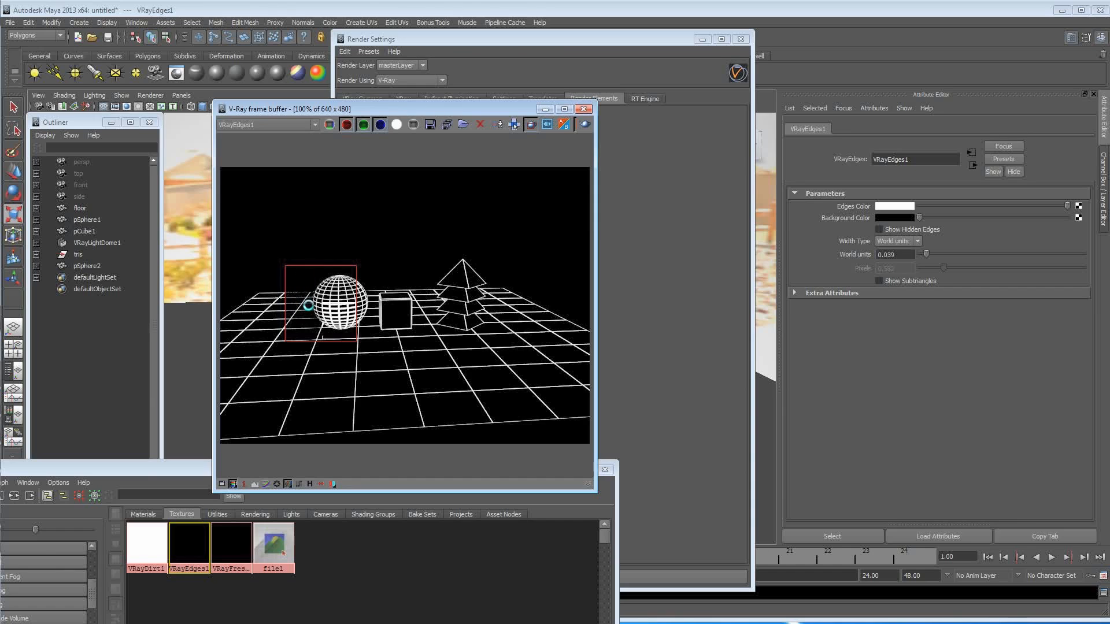
{"action": "left_click", "coordinate": [912, 241]}
{"action": "left_click", "coordinate": [898, 255]}
Move the Hypershade out of the way, display the RGB color channel, and turn region rendering off.
{"action": "left_click_drag", "start_coordinate": [68, 469], "coordinate": [283, 41]}
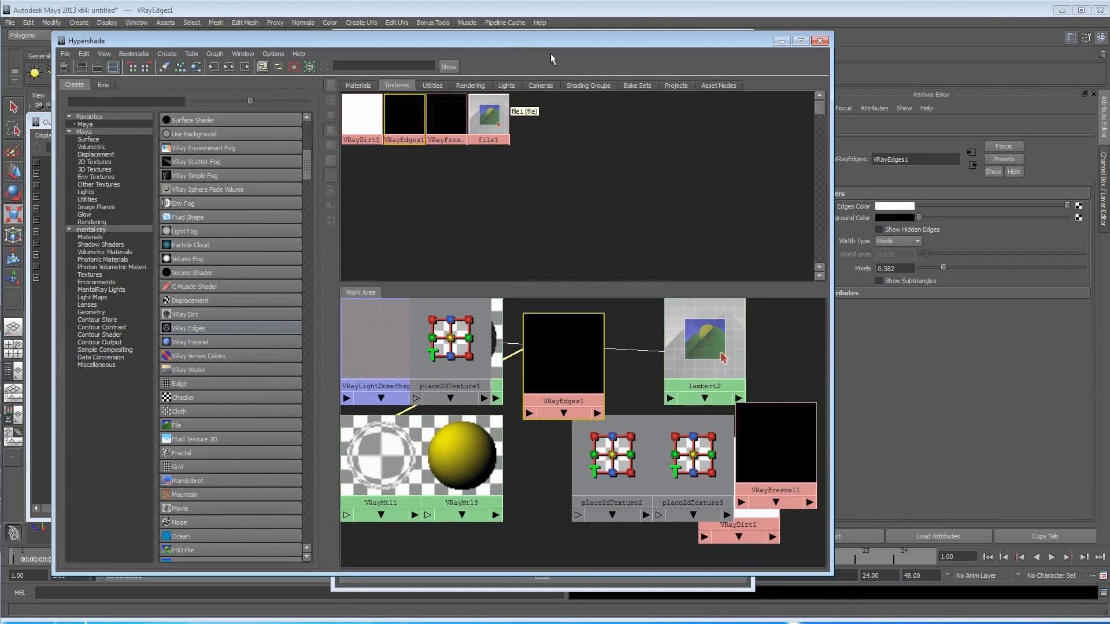
{"action": "left_click_drag", "start_coordinate": [518, 38], "coordinate": [106, 168]}
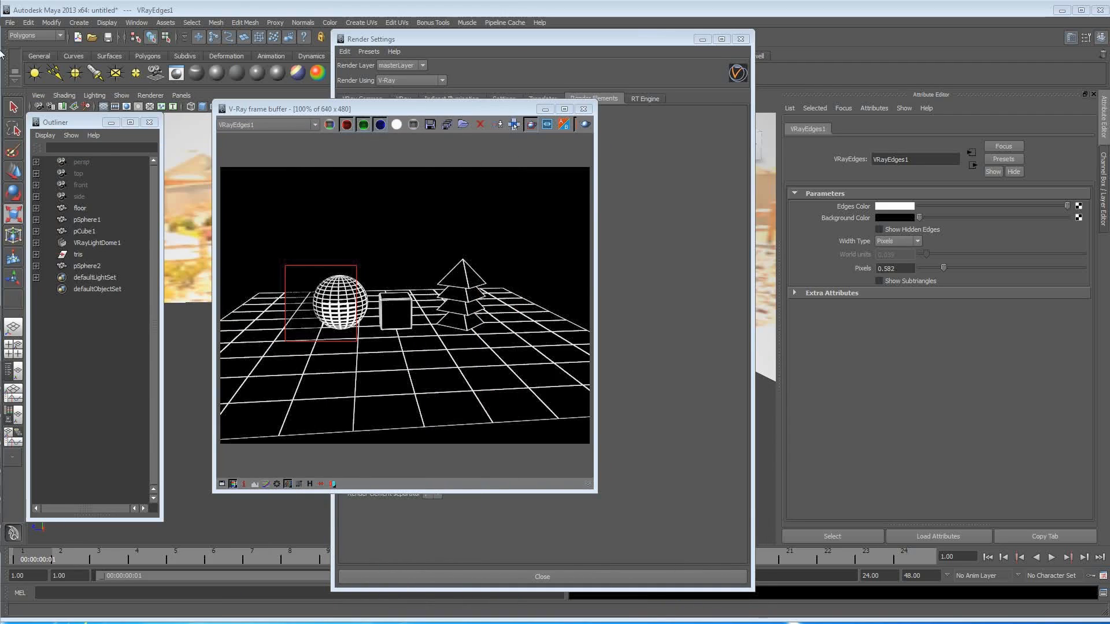
{"action": "left_click", "coordinate": [269, 125]}
{"action": "left_click", "coordinate": [265, 136]}
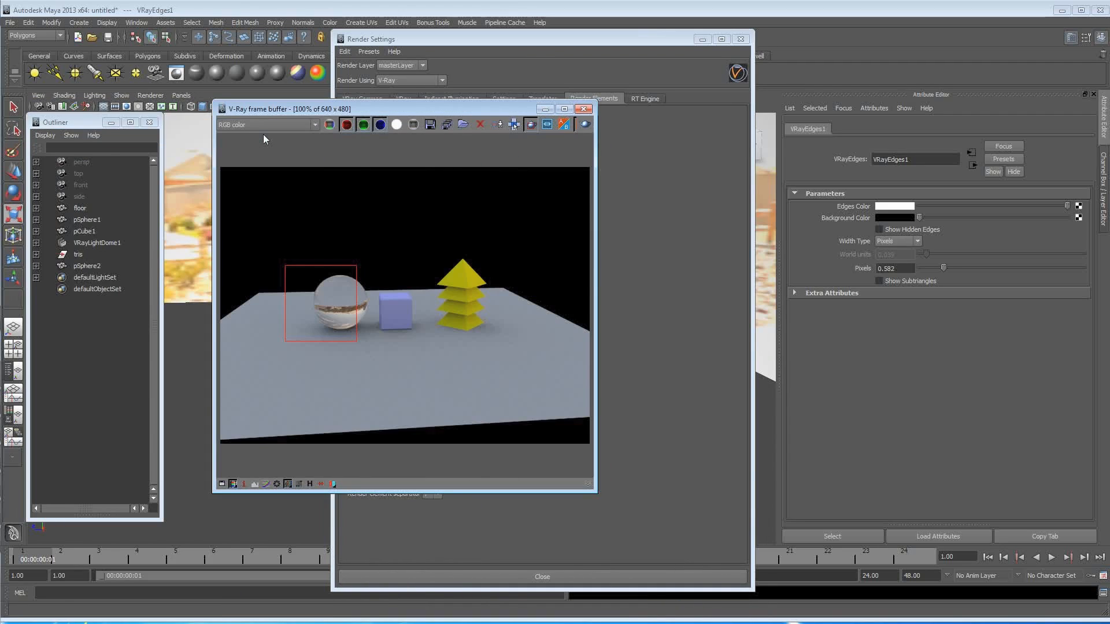
{"action": "left_click", "coordinate": [514, 125]}
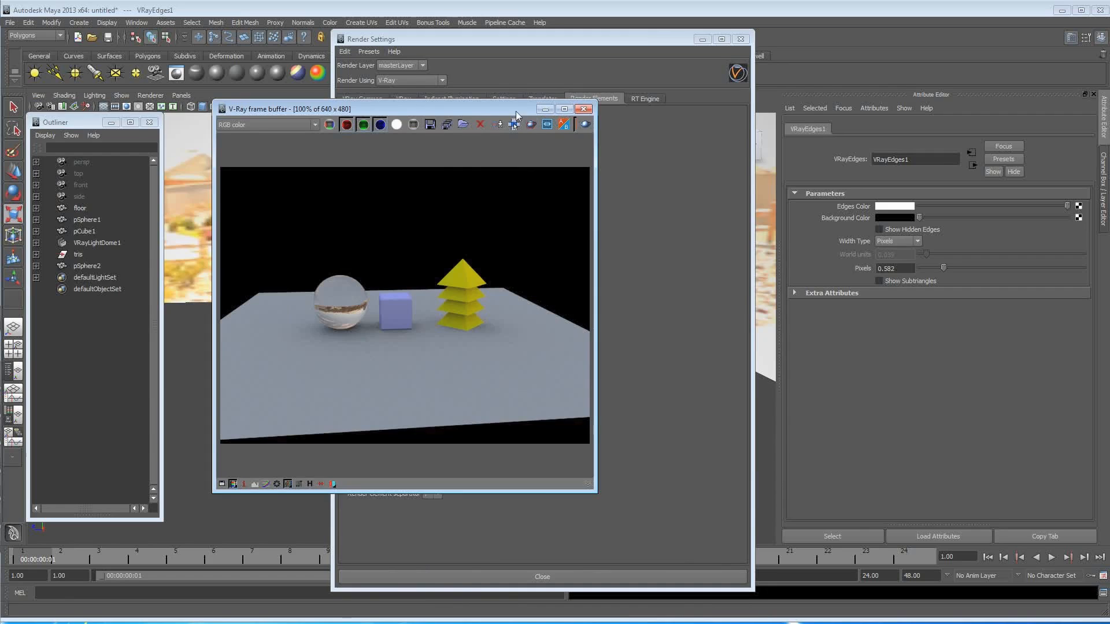
Arrange the V-Ray frame buffer and Render Settings windows side by side, and close the Outliner.
{"action": "left_click_drag", "start_coordinate": [516, 112], "coordinate": [364, 117]}
{"action": "left_click_drag", "start_coordinate": [606, 37], "coordinate": [629, 25]}
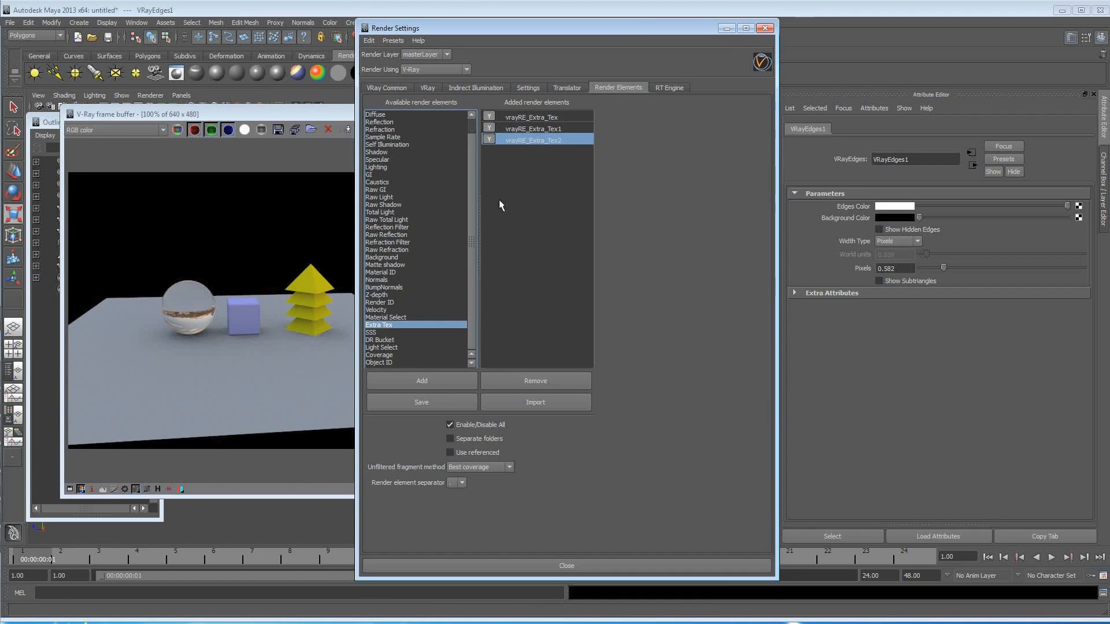
{"action": "left_click_drag", "start_coordinate": [469, 204], "coordinate": [471, 187]}
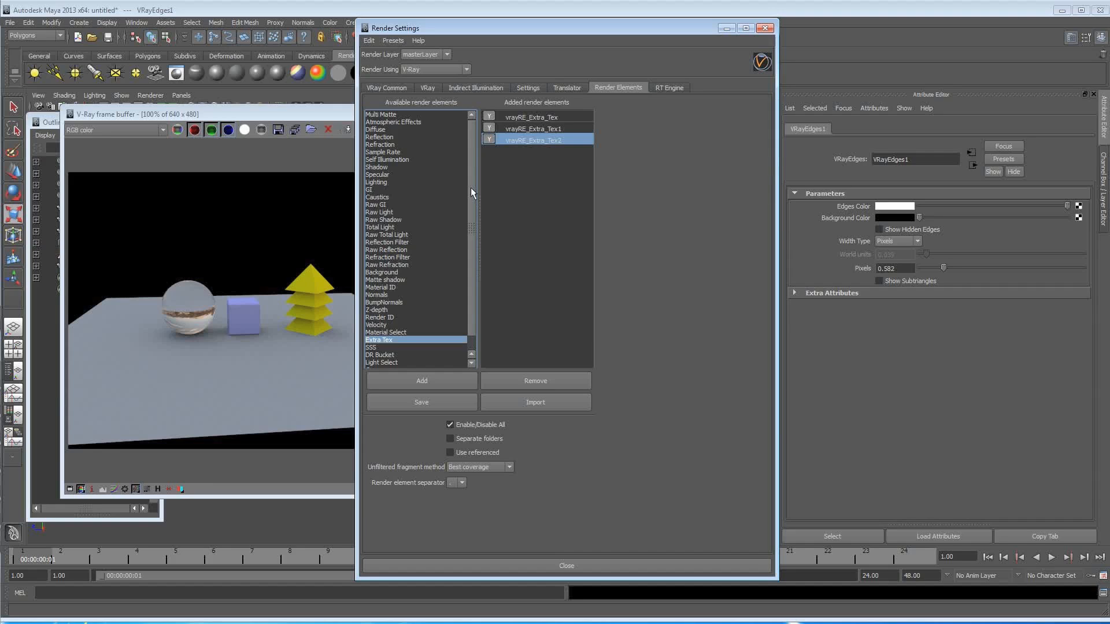
{"action": "left_click_drag", "start_coordinate": [470, 188], "coordinate": [470, 210]}
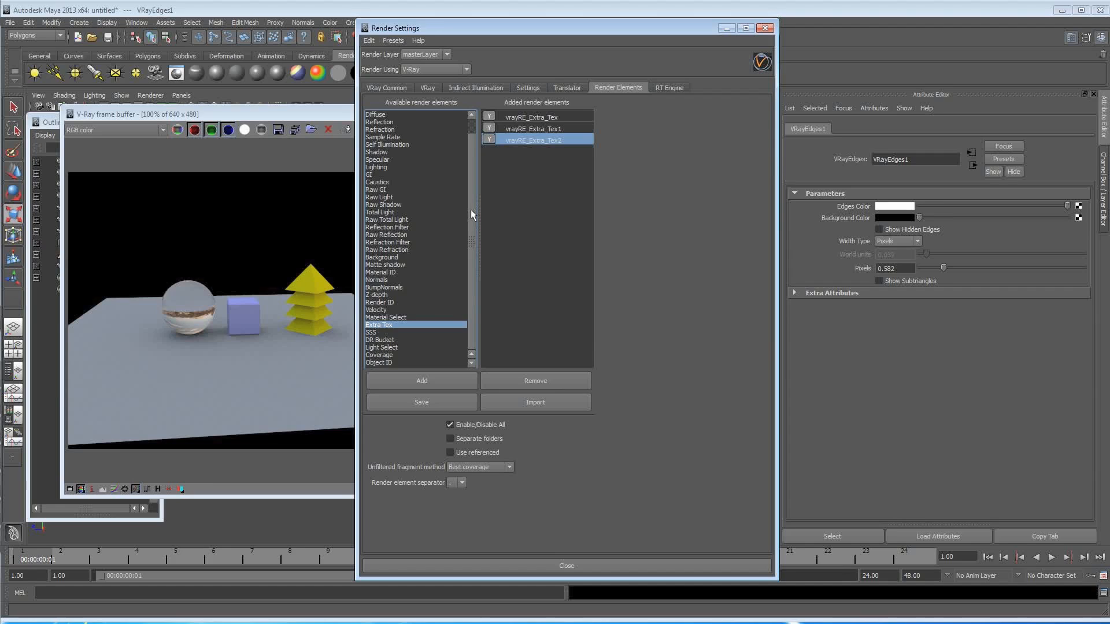
{"action": "left_click", "coordinate": [46, 123]}
{"action": "left_click", "coordinate": [151, 122]}
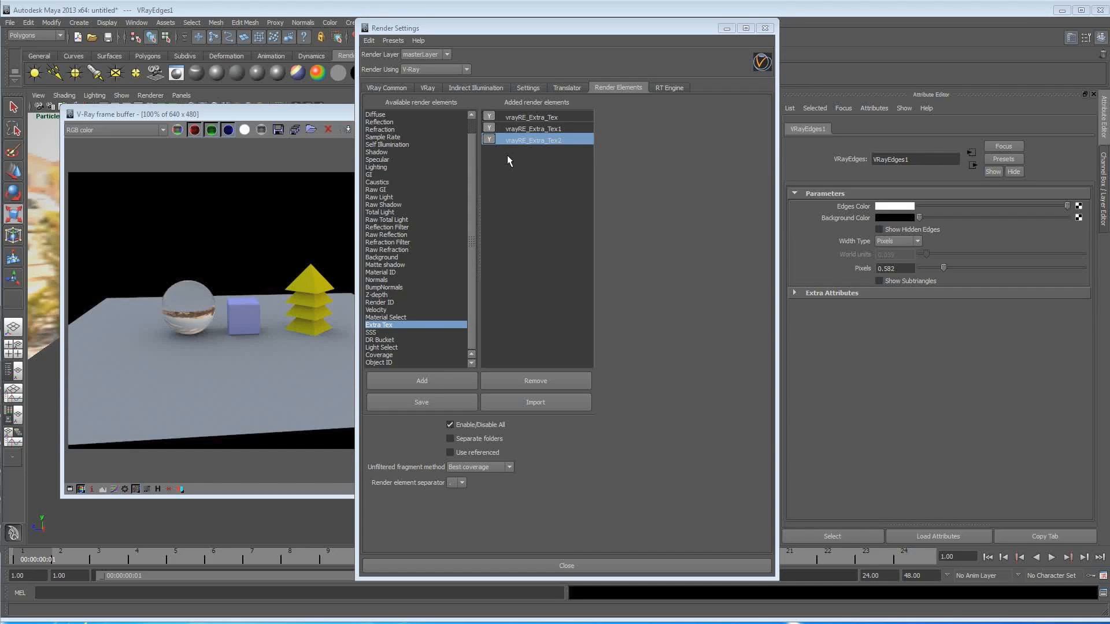
Add an Object ID render element and select it to show its attributes.
{"action": "double_click", "coordinate": [393, 363]}
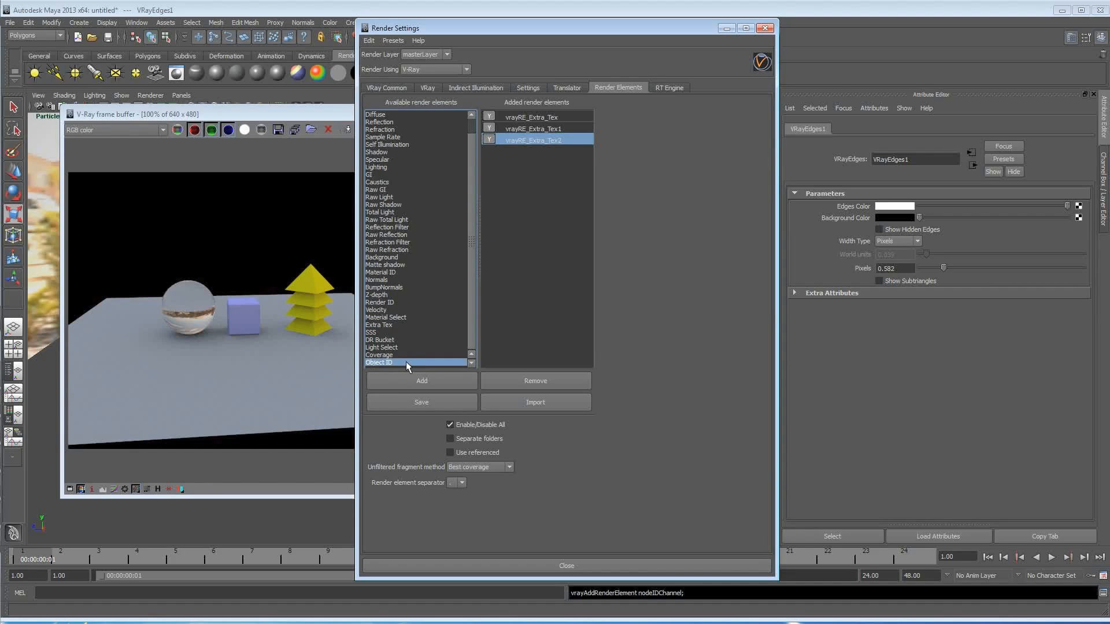
{"action": "scroll", "coordinate": [469, 173], "scroll_direction": "up", "scroll_amount": 2}
{"action": "scroll", "coordinate": [469, 173], "scroll_direction": "down", "scroll_amount": 2}
{"action": "left_click", "coordinate": [441, 377]}
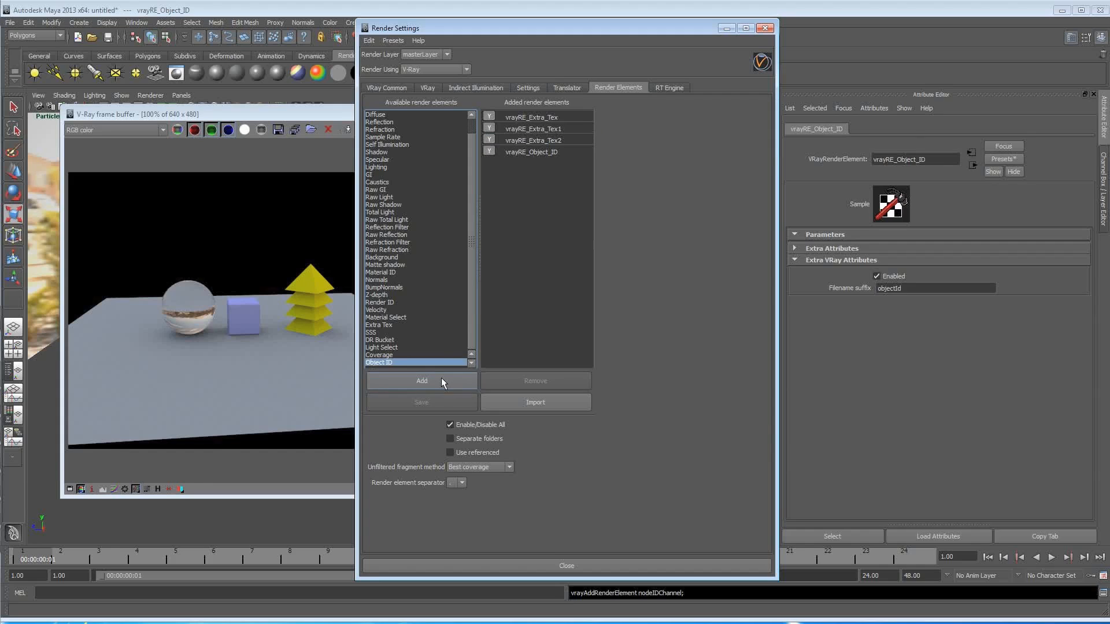
{"action": "left_click", "coordinate": [546, 153]}
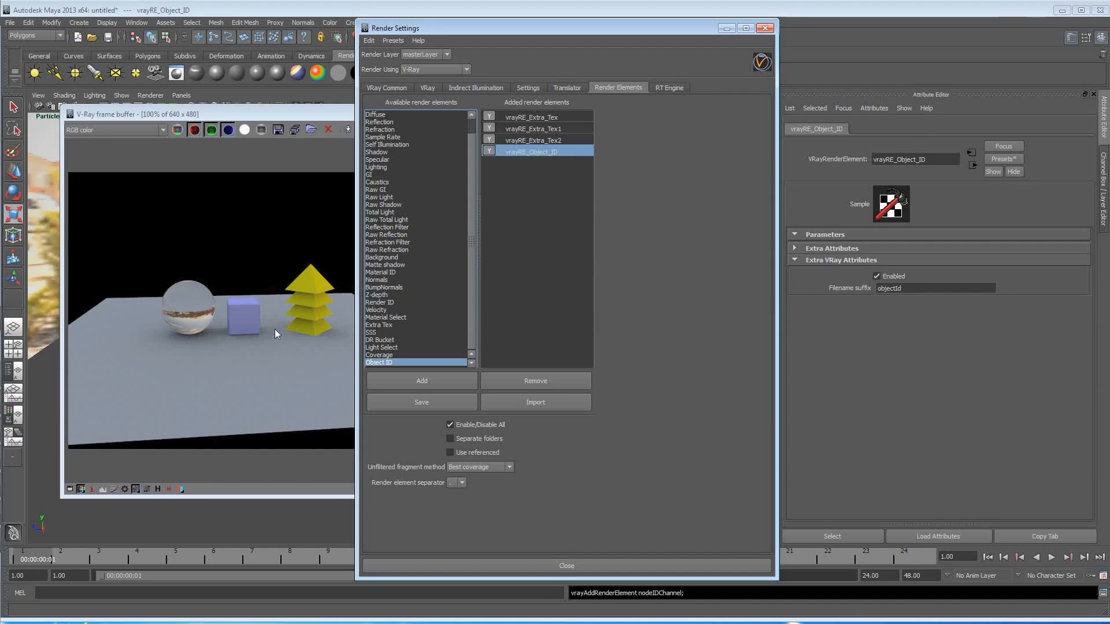
Add a Multi Matte render element, and select the Object ID element in the added elements.
{"action": "left_click_drag", "start_coordinate": [473, 259], "coordinate": [473, 216]}
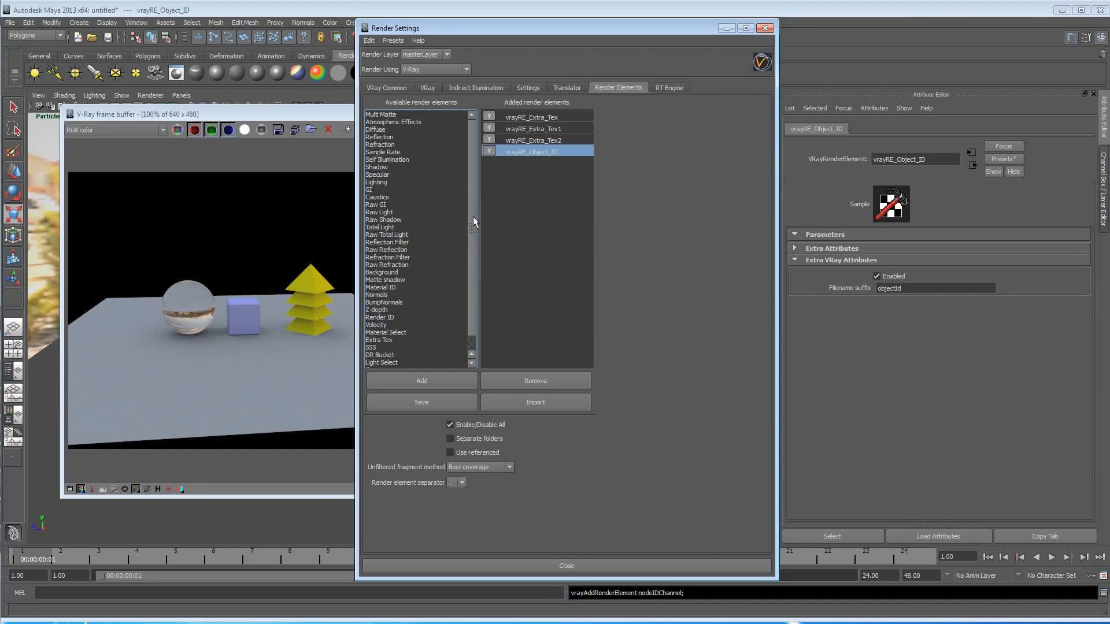
{"action": "left_click", "coordinate": [385, 115]}
{"action": "left_click", "coordinate": [419, 382]}
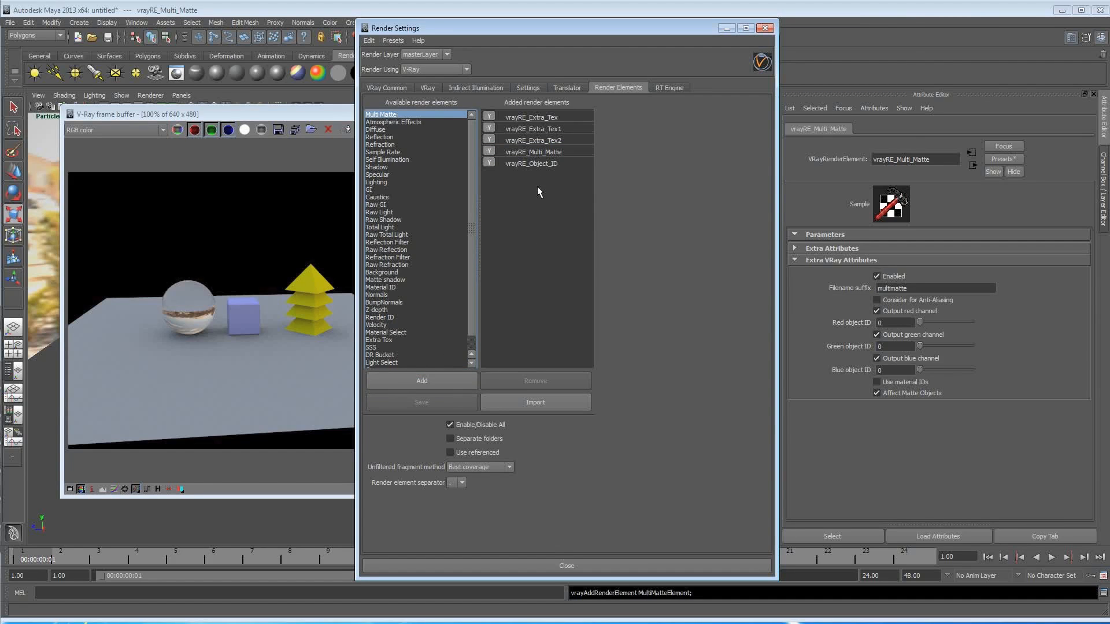
{"action": "left_click", "coordinate": [534, 164]}
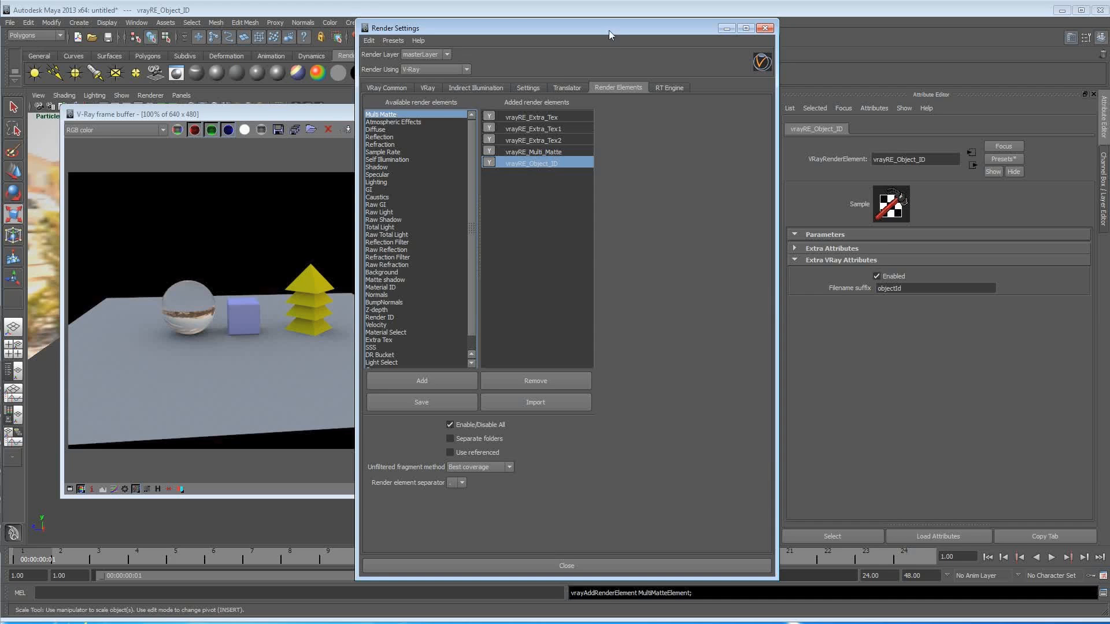
Clear the frame buffer and Render Settings windows from the viewport and bring up the Outliner.
{"action": "left_click", "coordinate": [345, 112]}
{"action": "left_click_drag", "start_coordinate": [543, 33], "coordinate": [0, 402]}
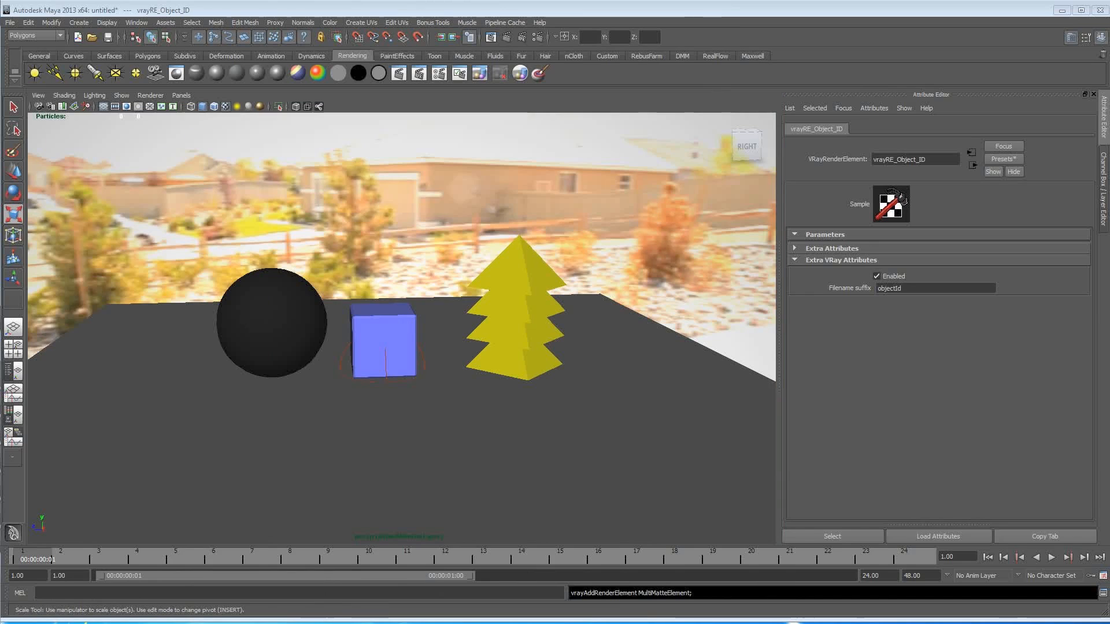
{"action": "left_click_drag", "start_coordinate": [0, 190], "coordinate": [453, 120]}
Add the V-Ray Object ID attribute to the sphere's shape node and set its Object ID to 1.
{"action": "left_click", "coordinate": [239, 334]}
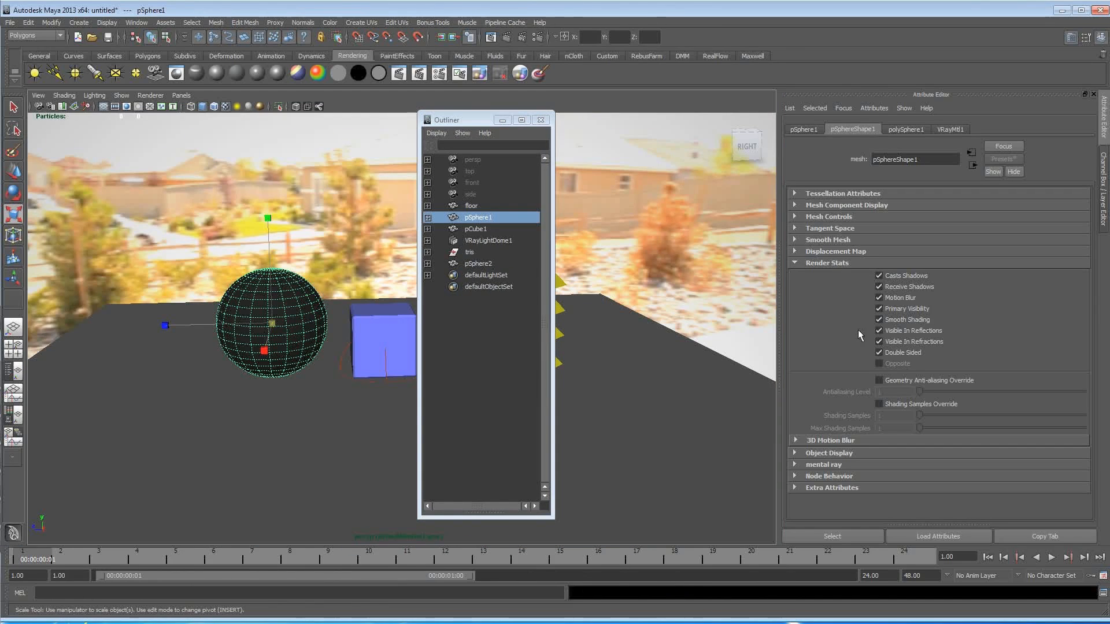
{"action": "left_click", "coordinate": [794, 264]}
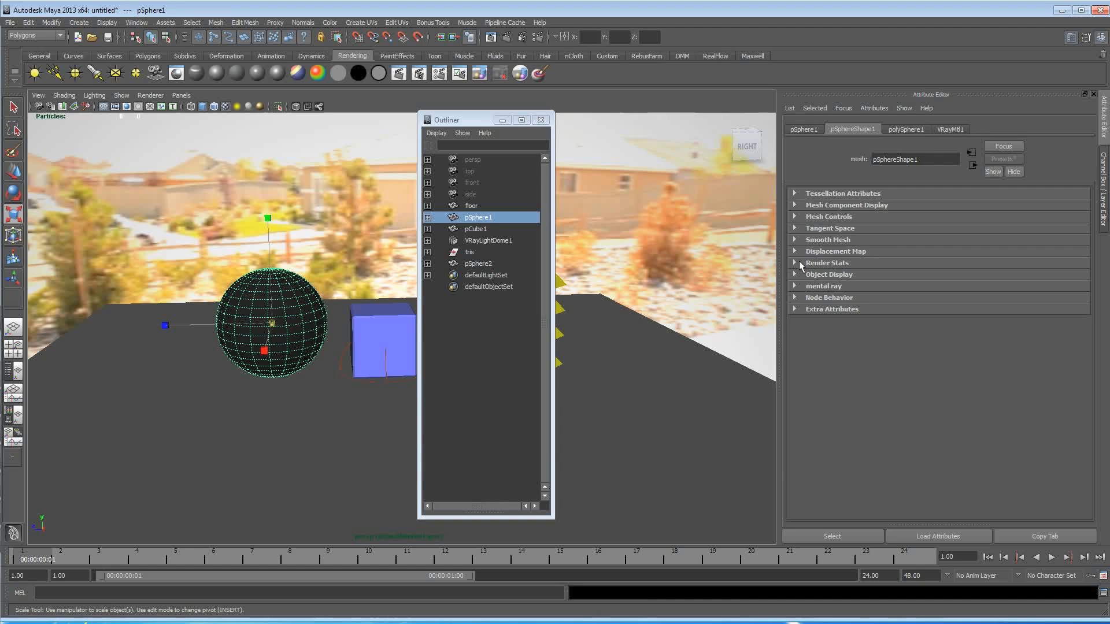
{"action": "left_click", "coordinate": [807, 130]}
{"action": "left_click", "coordinate": [834, 128]}
{"action": "left_click", "coordinate": [874, 108]}
{"action": "mouse_move", "coordinate": [939, 152]}
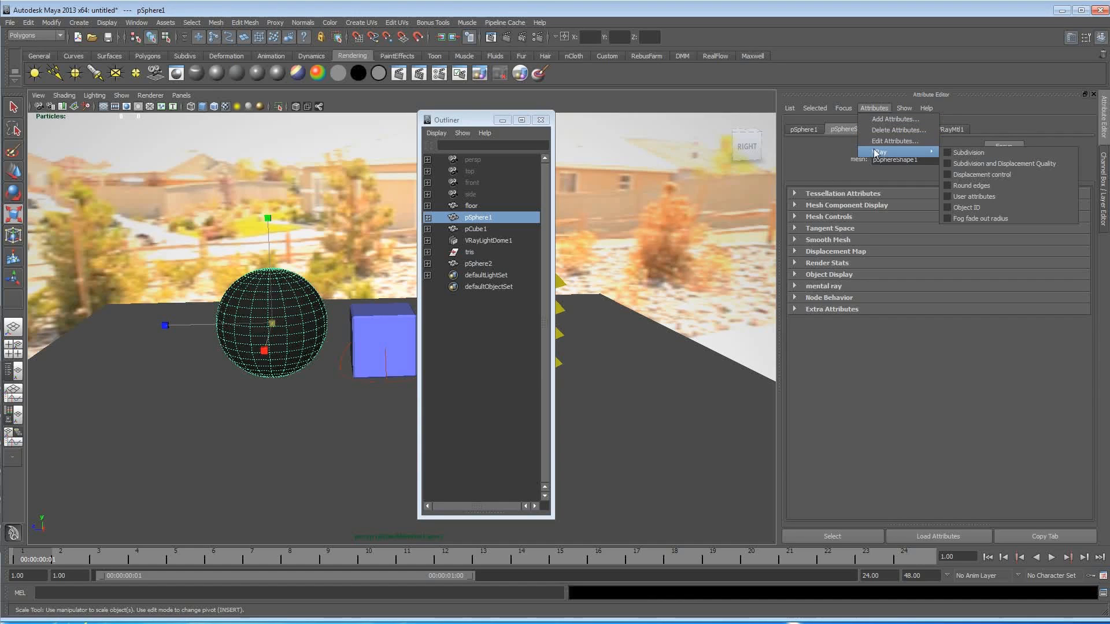
{"action": "left_click", "coordinate": [959, 208]}
{"action": "left_click", "coordinate": [859, 332]}
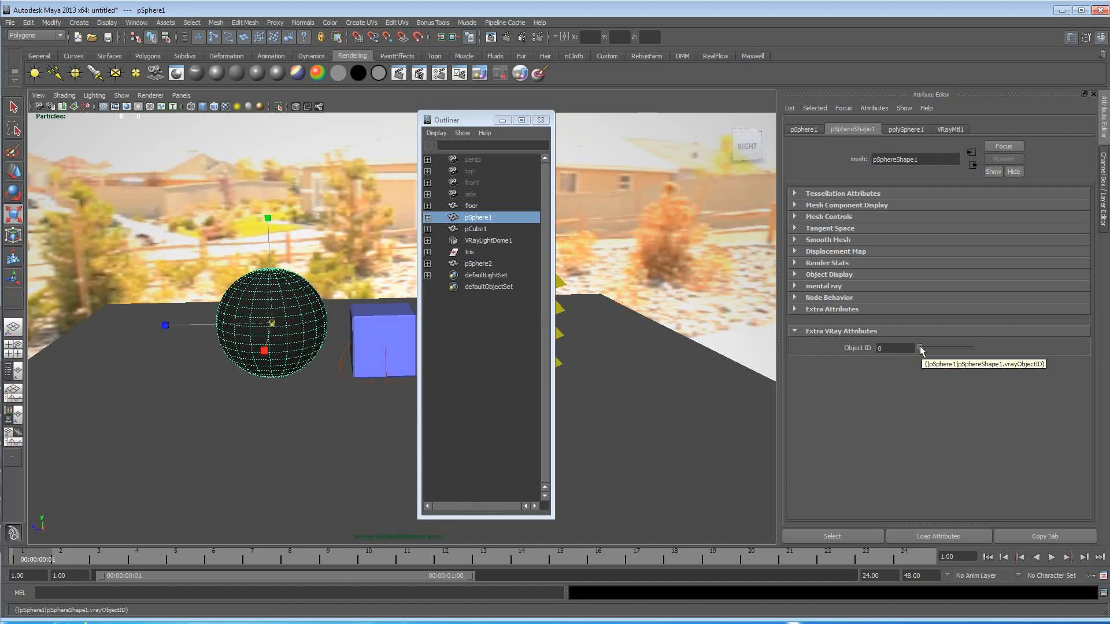
{"action": "left_click_drag", "start_coordinate": [921, 349], "coordinate": [923, 349]}
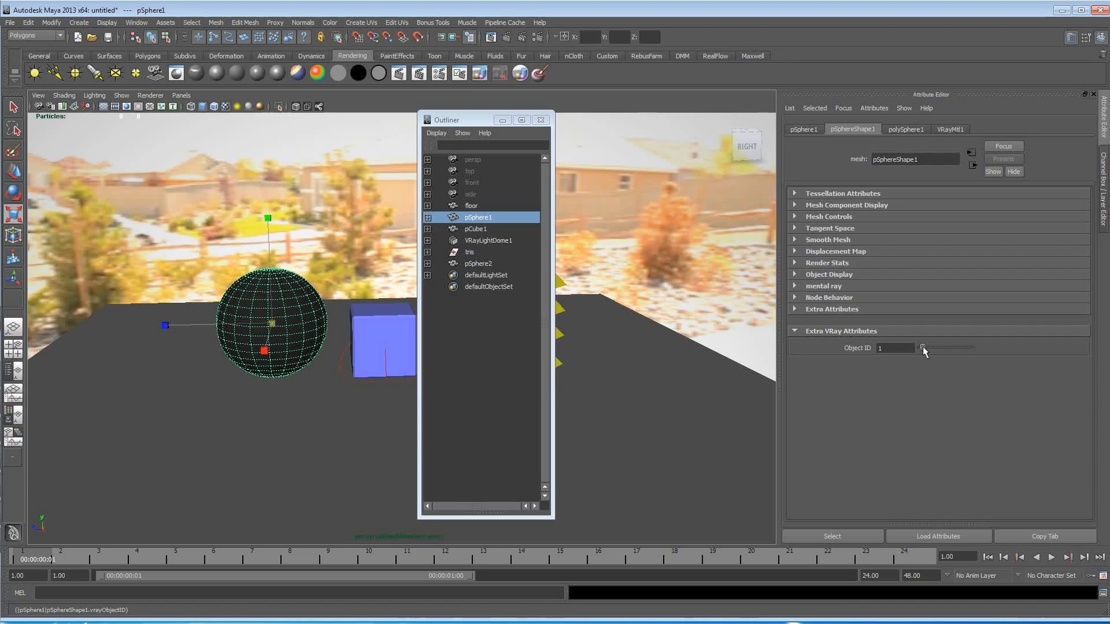
Add the V-Ray Object ID attribute to the cube's shape node and set its Object ID to 2.
{"action": "left_click", "coordinate": [379, 321]}
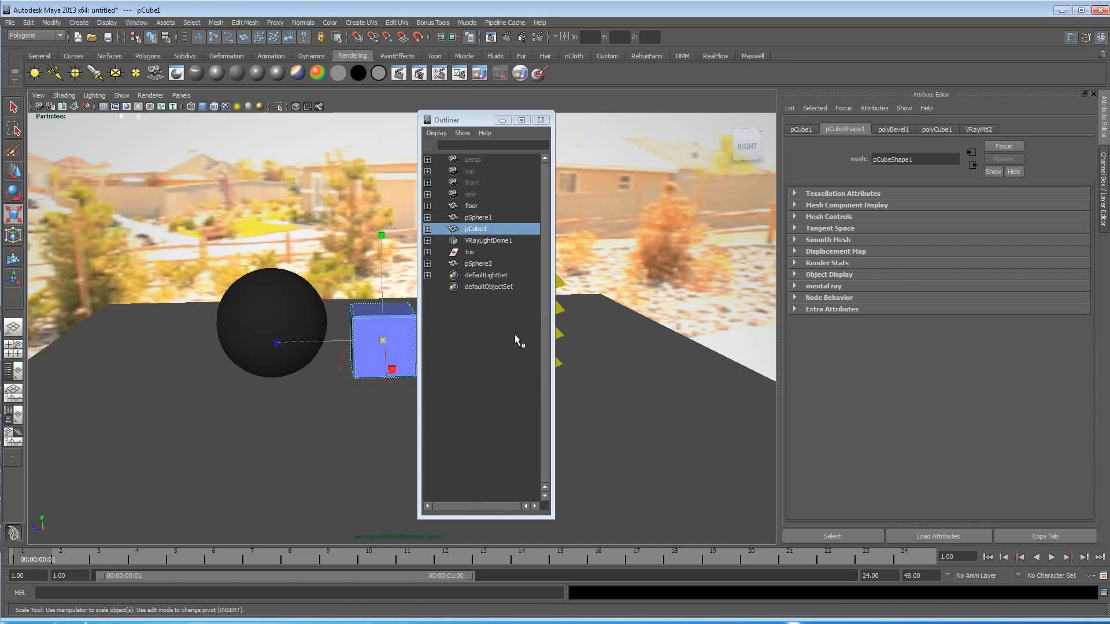
{"action": "left_click", "coordinate": [861, 108]}
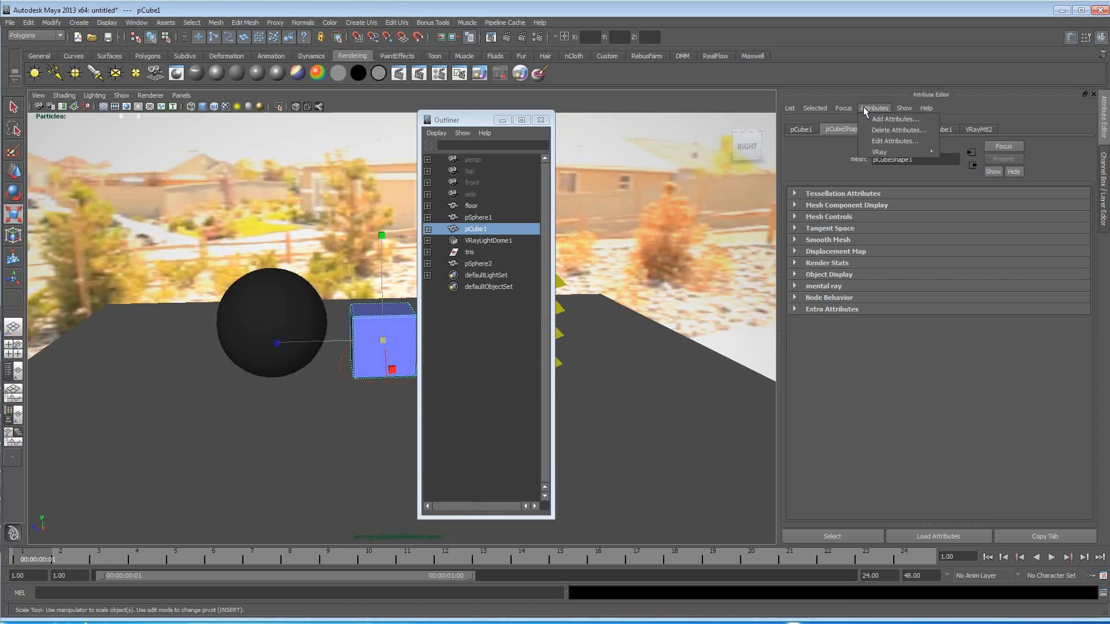
{"action": "mouse_move", "coordinate": [890, 152]}
{"action": "left_click", "coordinate": [980, 209]}
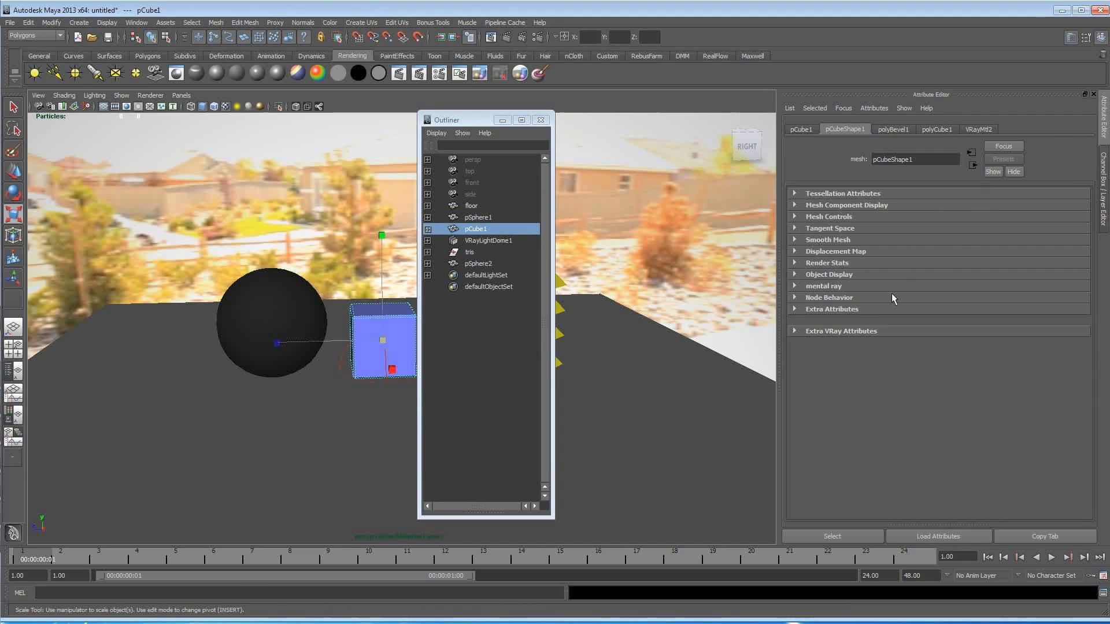
{"action": "left_click", "coordinate": [806, 331]}
{"action": "left_click_drag", "start_coordinate": [920, 349], "coordinate": [927, 349]}
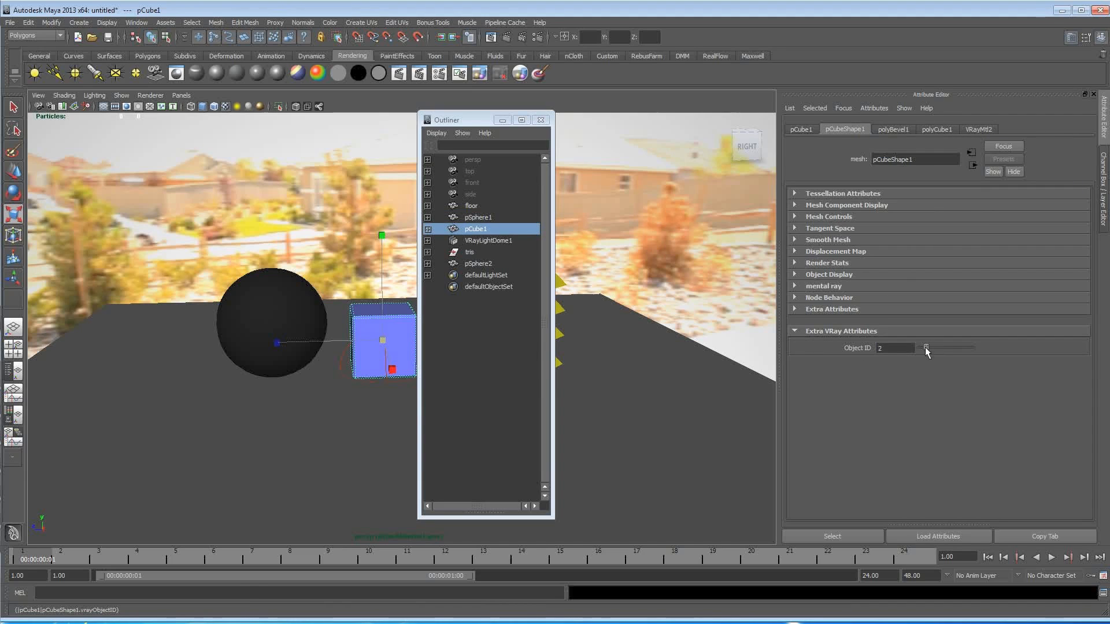
Add the V-Ray Object ID attribute to the tris group and set its Object ID to 3.
{"action": "left_click_drag", "start_coordinate": [462, 119], "coordinate": [641, 119]}
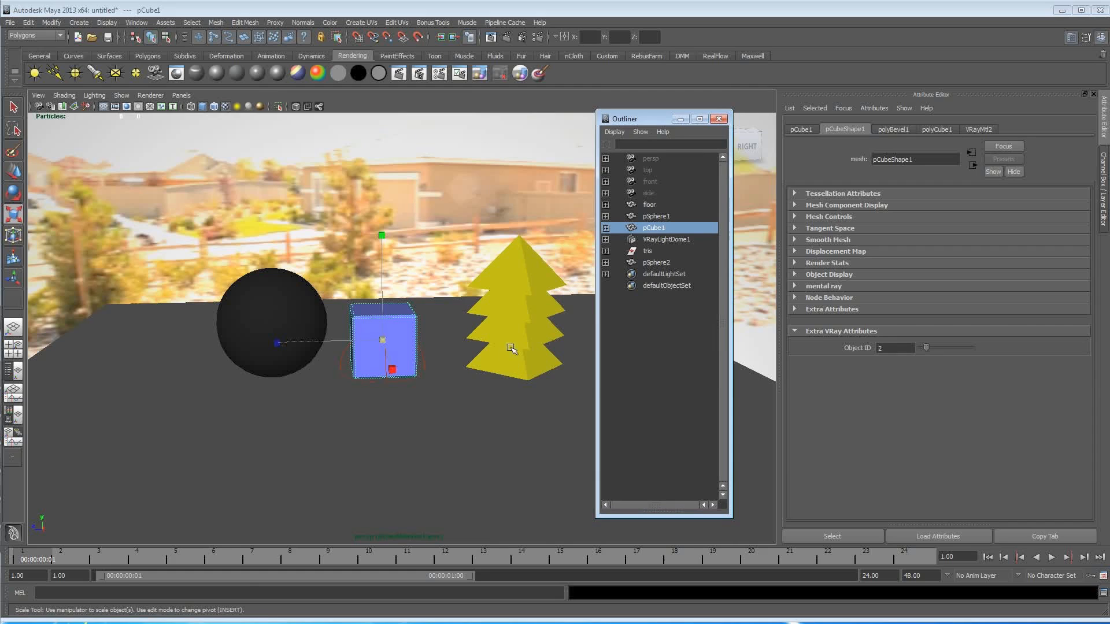
{"action": "left_click", "coordinate": [648, 252]}
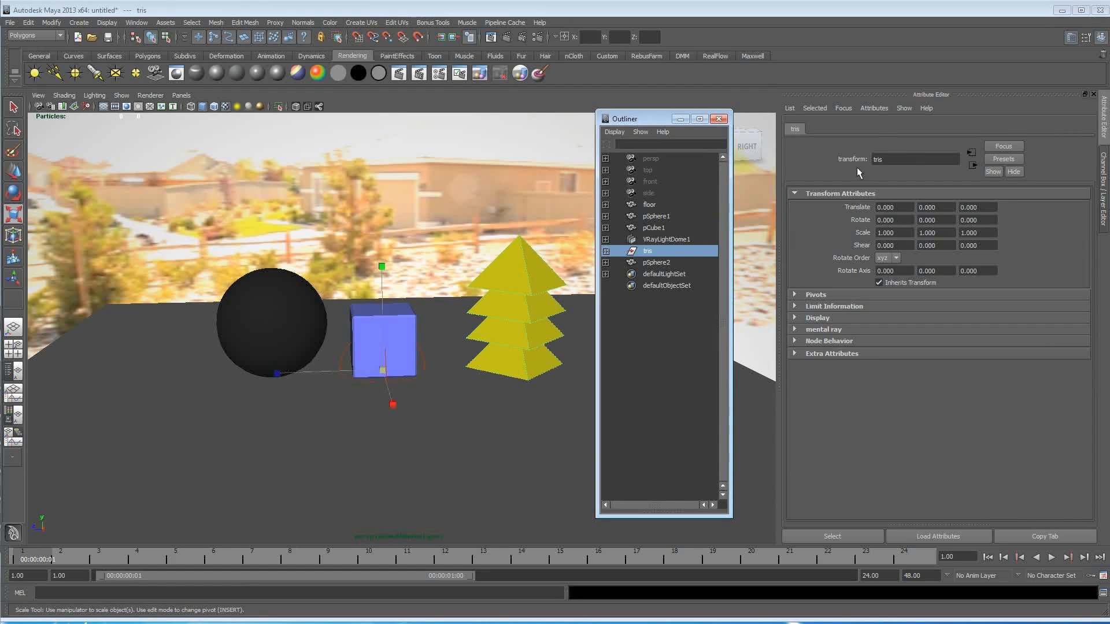
{"action": "left_click", "coordinate": [874, 109]}
{"action": "mouse_move", "coordinate": [893, 151]}
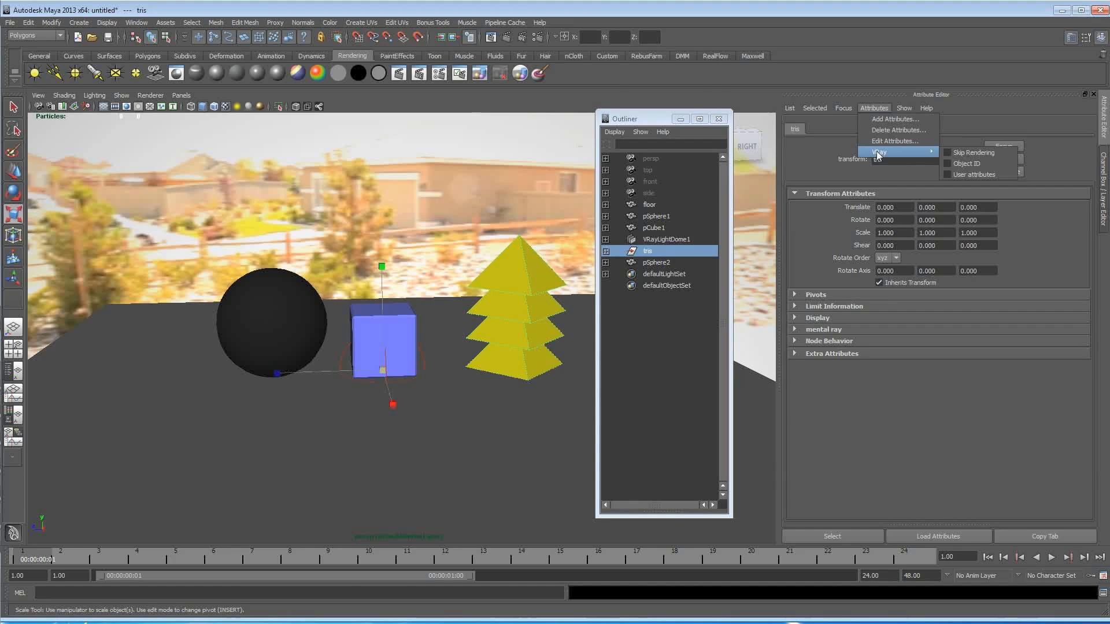
{"action": "left_click", "coordinate": [976, 162]}
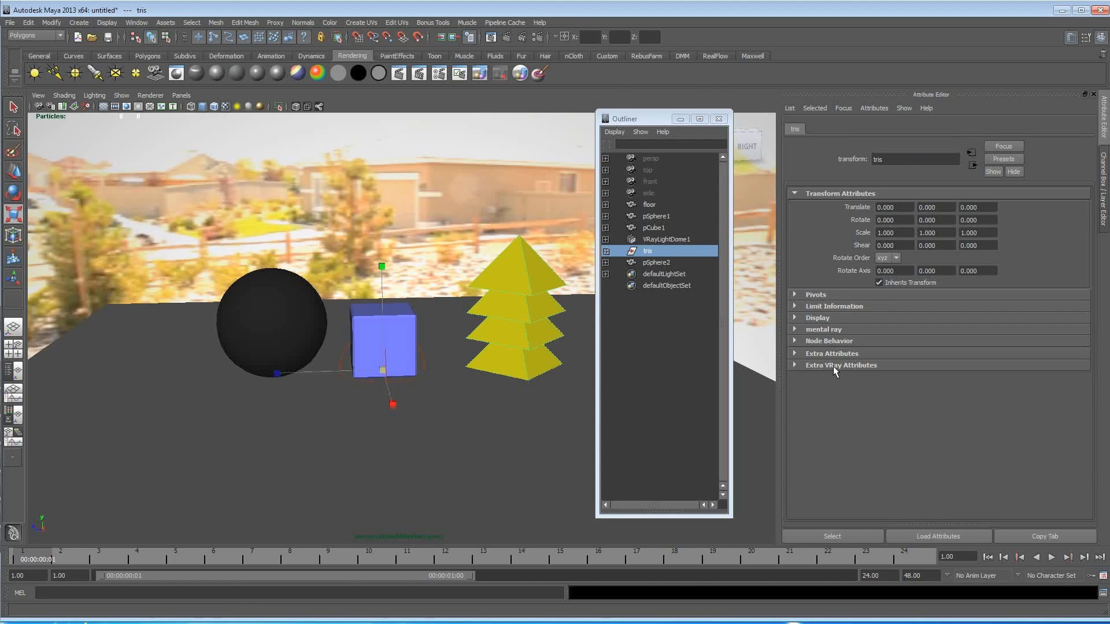
{"action": "left_click_drag", "start_coordinate": [919, 382], "coordinate": [928, 381]}
Set the Multi Matte render element's red object ID to 1, green object ID to 2 and blue object ID to 3.
{"action": "left_click_drag", "start_coordinate": [0, 248], "coordinate": [473, 79]}
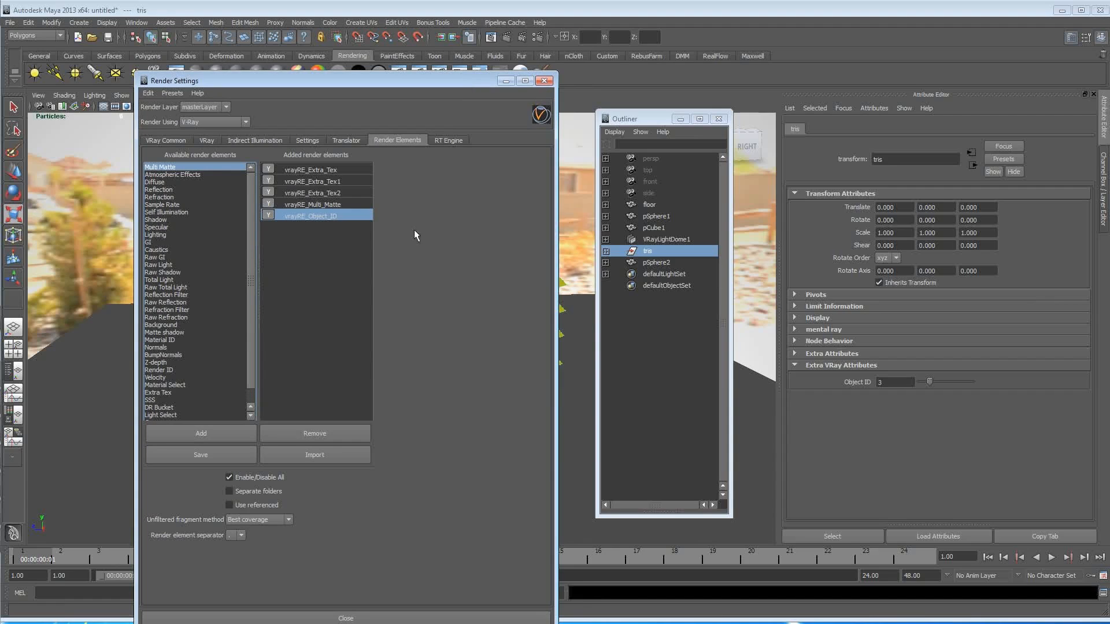
{"action": "left_click", "coordinate": [336, 203]}
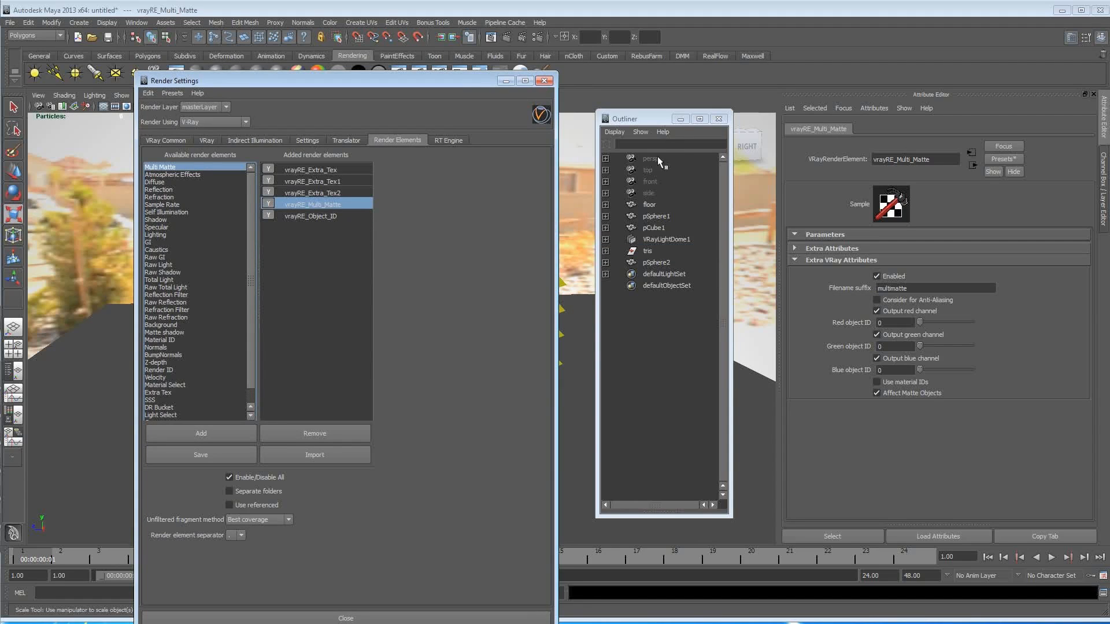
{"action": "left_click", "coordinate": [679, 119]}
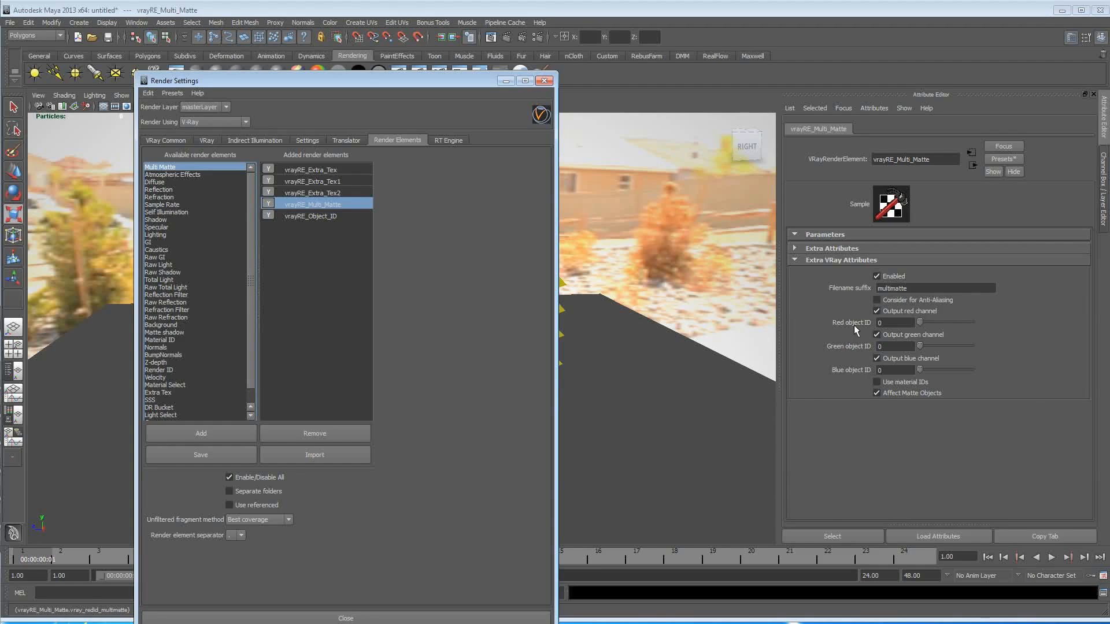
{"action": "left_click", "coordinate": [922, 321]}
{"action": "left_click_drag", "start_coordinate": [921, 321], "coordinate": [928, 371]}
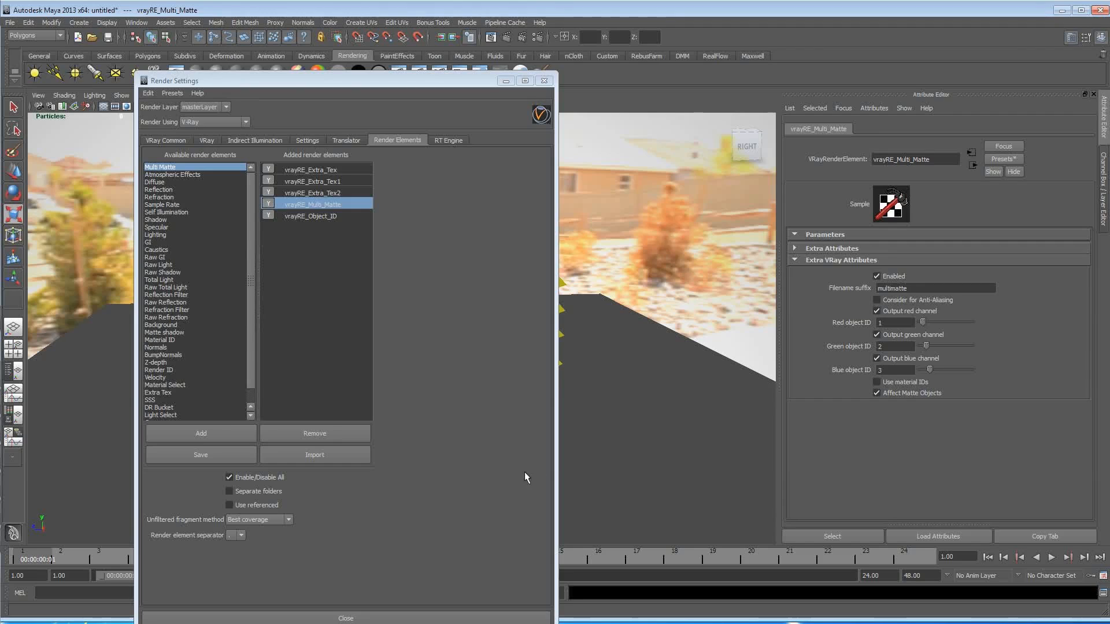
Render the scene and display the multimatte channel in the V-Ray frame buffer.
{"action": "left_click", "coordinate": [505, 37]}
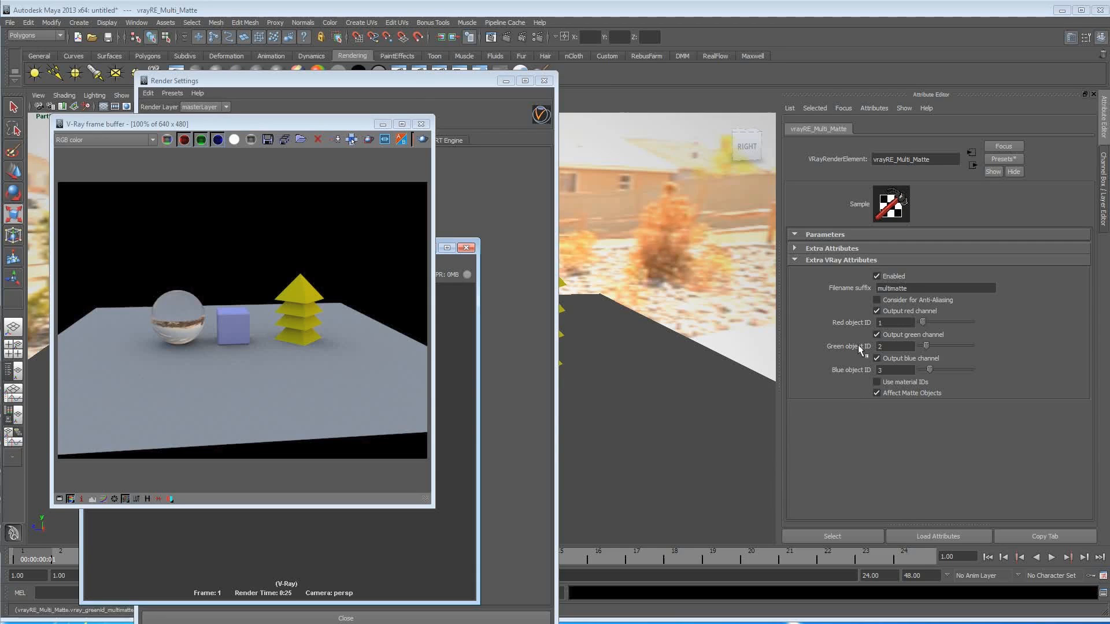
{"action": "left_click", "coordinate": [152, 141]}
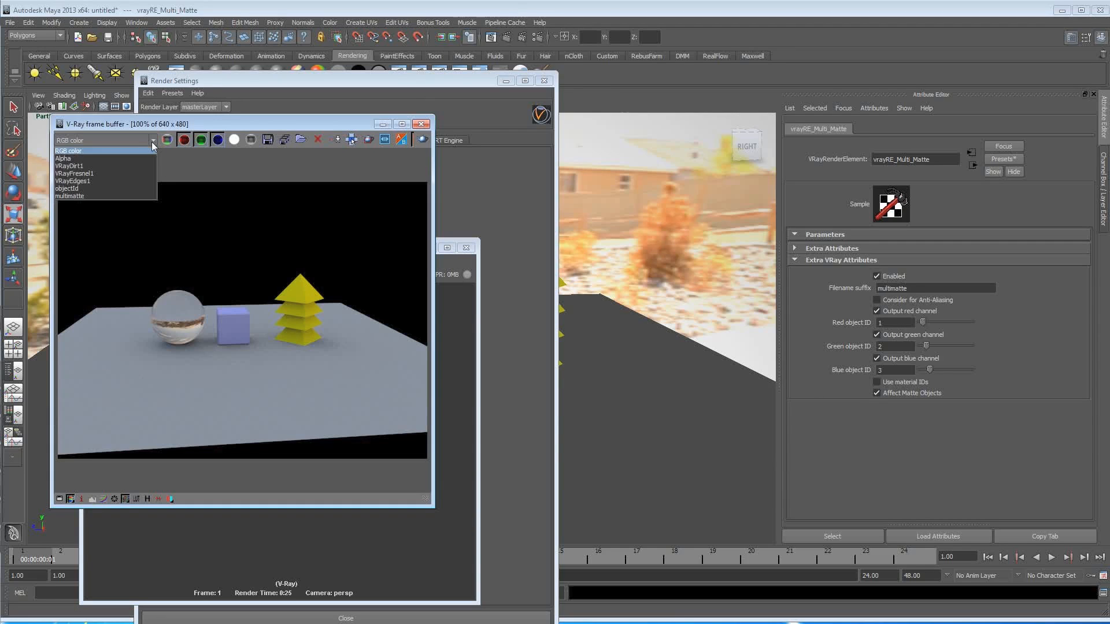
{"action": "left_click", "coordinate": [112, 192]}
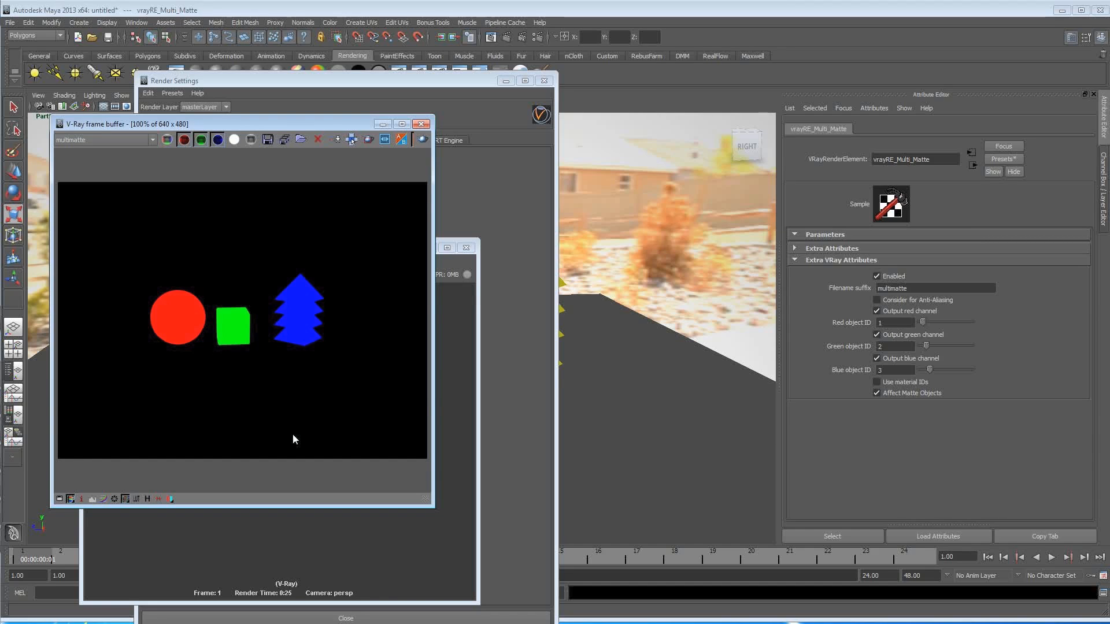
Move the frame buffer and Render Settings windows apart and place the Outliner beside the multimatte render.
{"action": "left_click_drag", "start_coordinate": [286, 132], "coordinate": [414, 125]}
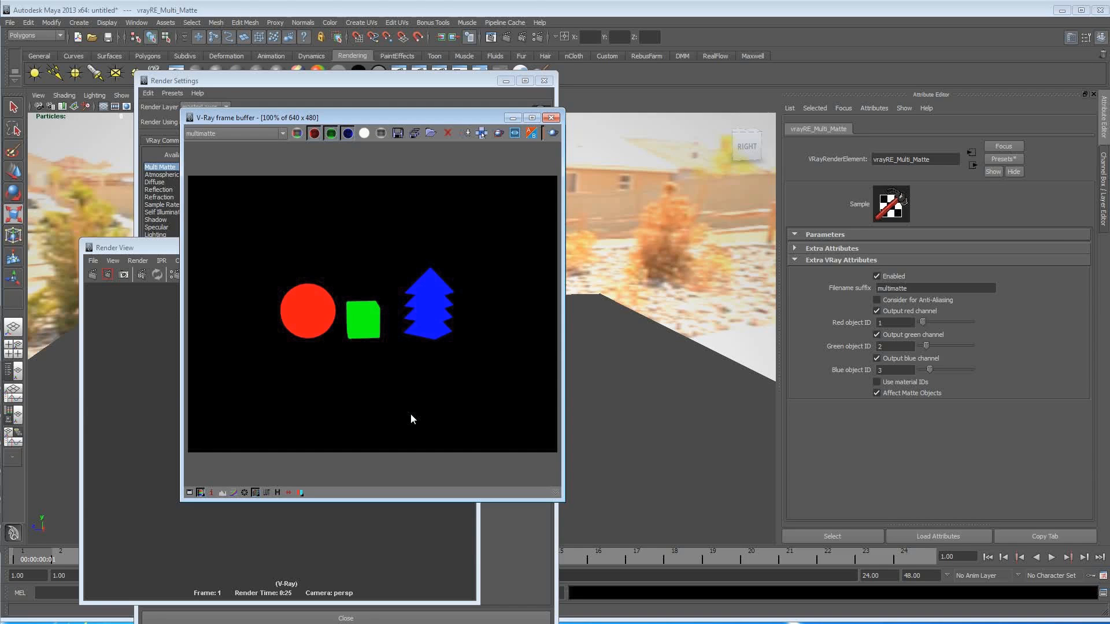
{"action": "left_click_drag", "start_coordinate": [421, 118], "coordinate": [608, 152]}
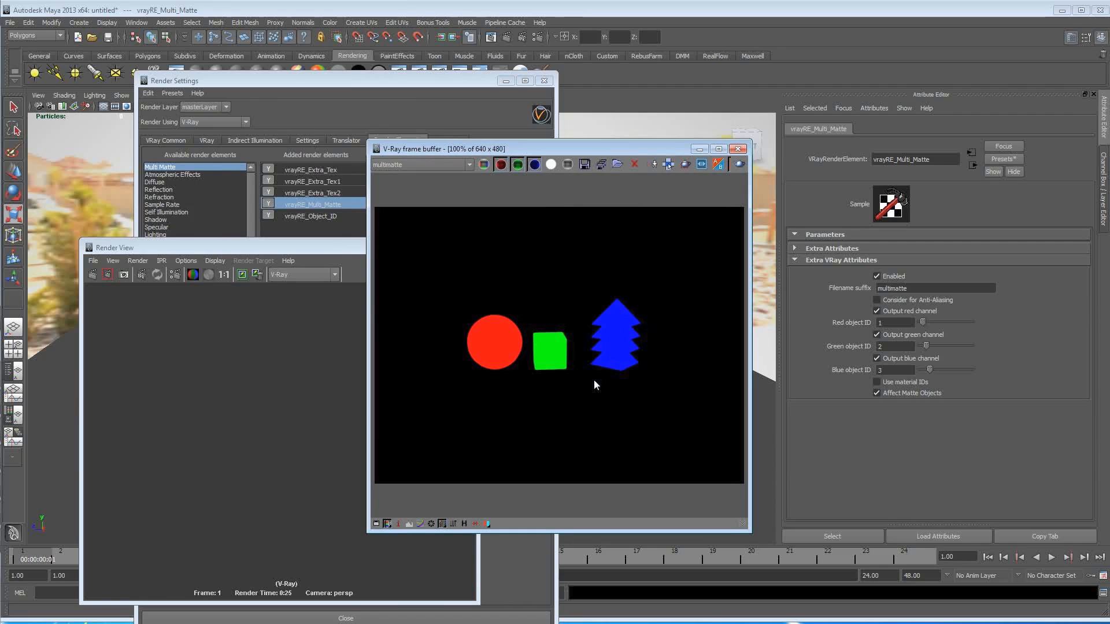
{"action": "left_click_drag", "start_coordinate": [371, 84], "coordinate": [132, 336]}
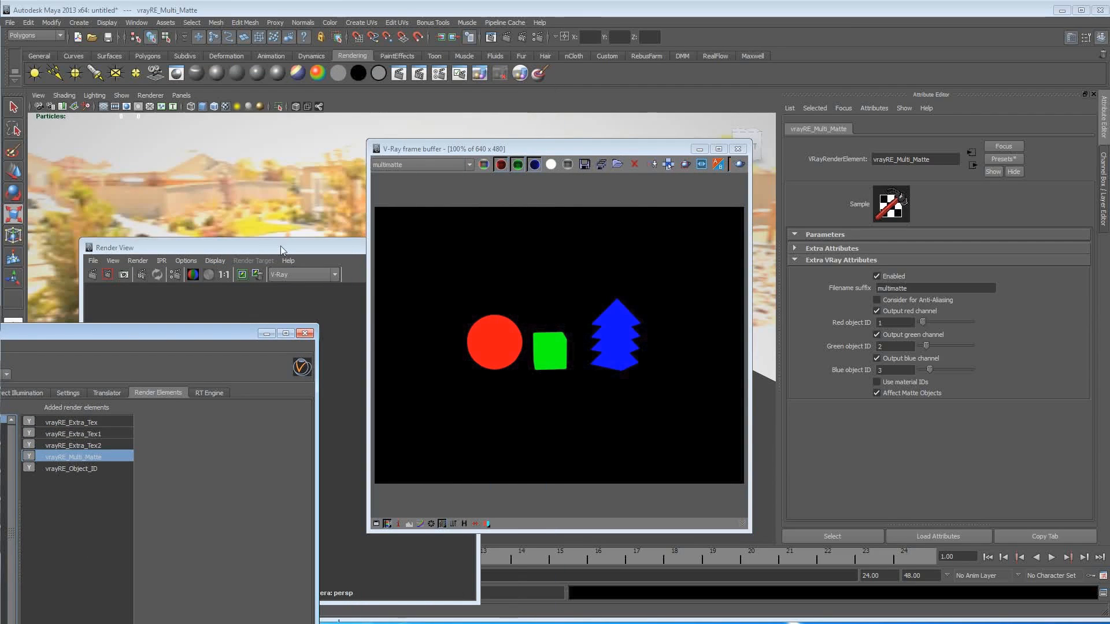
{"action": "left_click", "coordinate": [137, 22]}
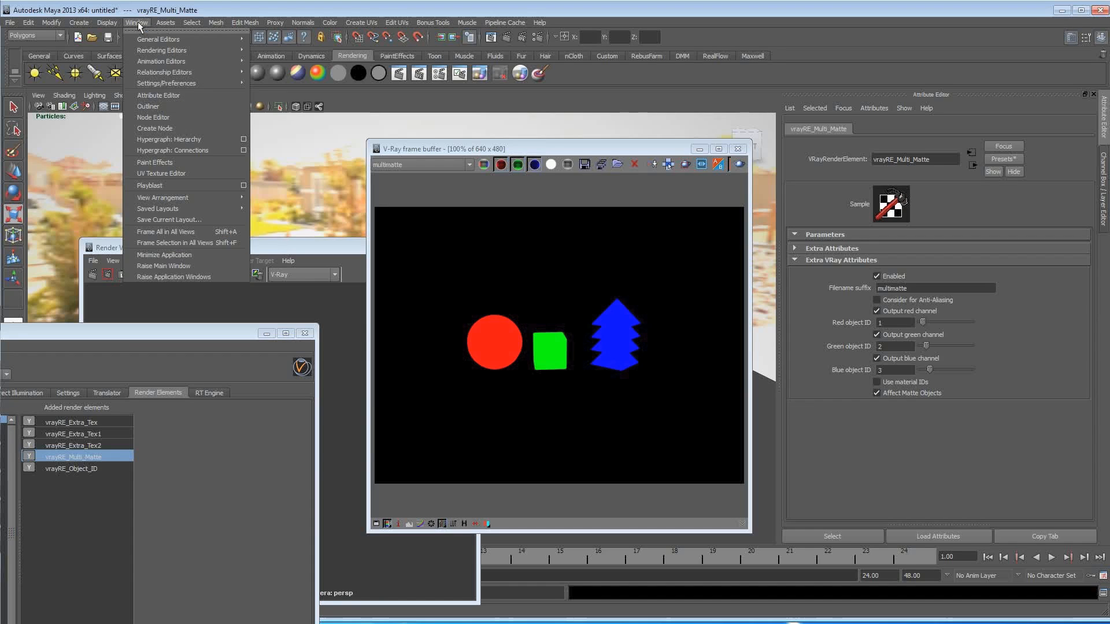
{"action": "left_click", "coordinate": [148, 106]}
{"action": "left_click_drag", "start_coordinate": [636, 124], "coordinate": [244, 121]}
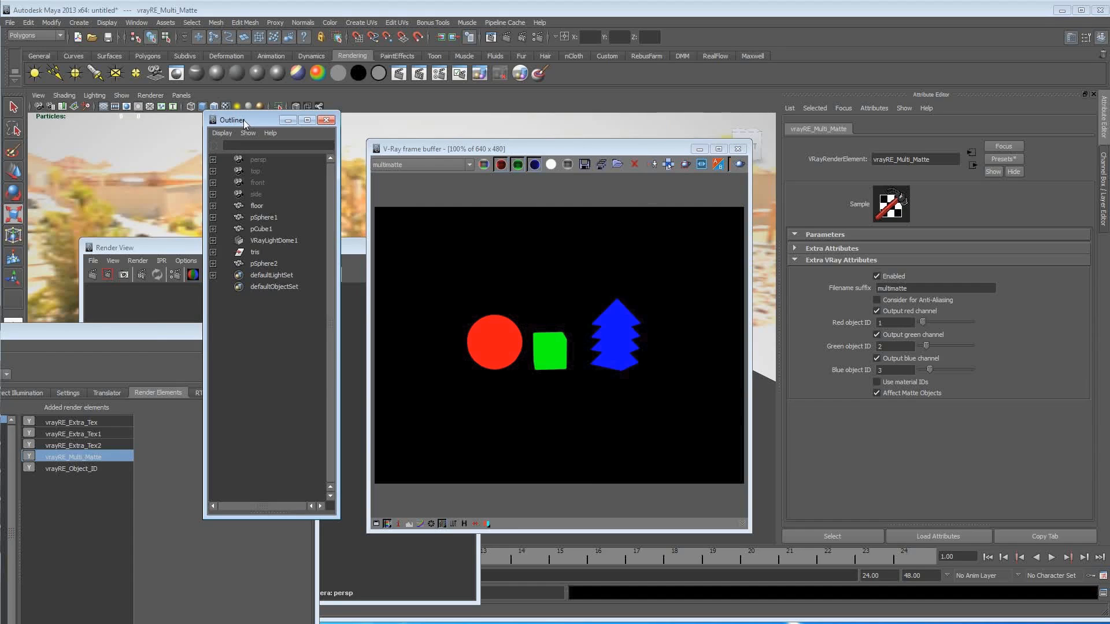
Expand the tris group in the Outliner and examine its four pyramid objects against the multimatte render.
{"action": "left_click", "coordinate": [259, 253]}
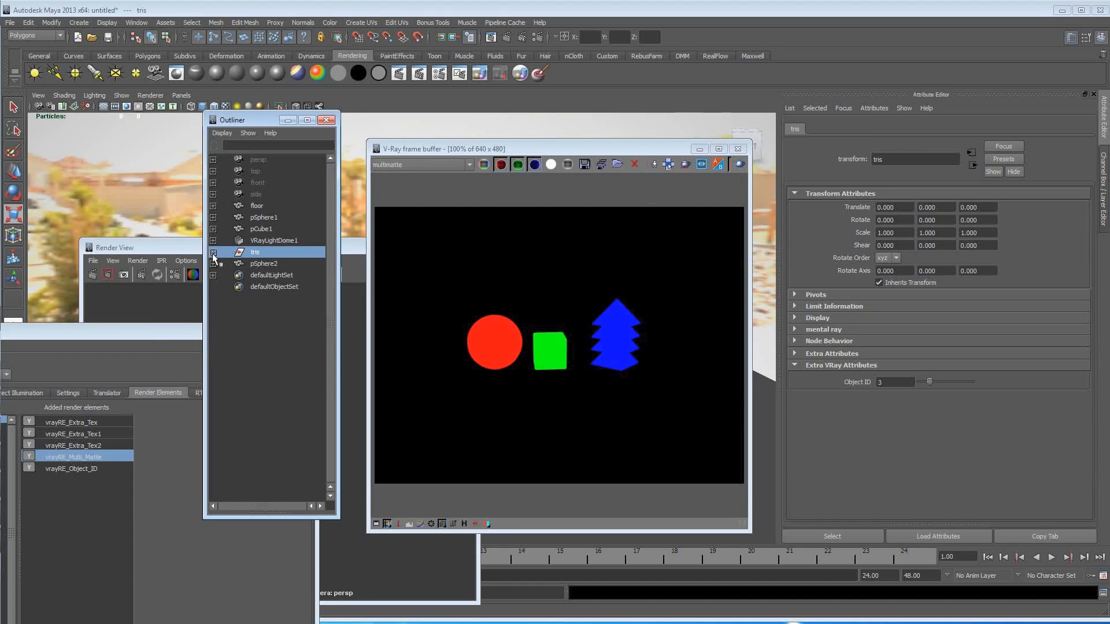
{"action": "left_click", "coordinate": [213, 253]}
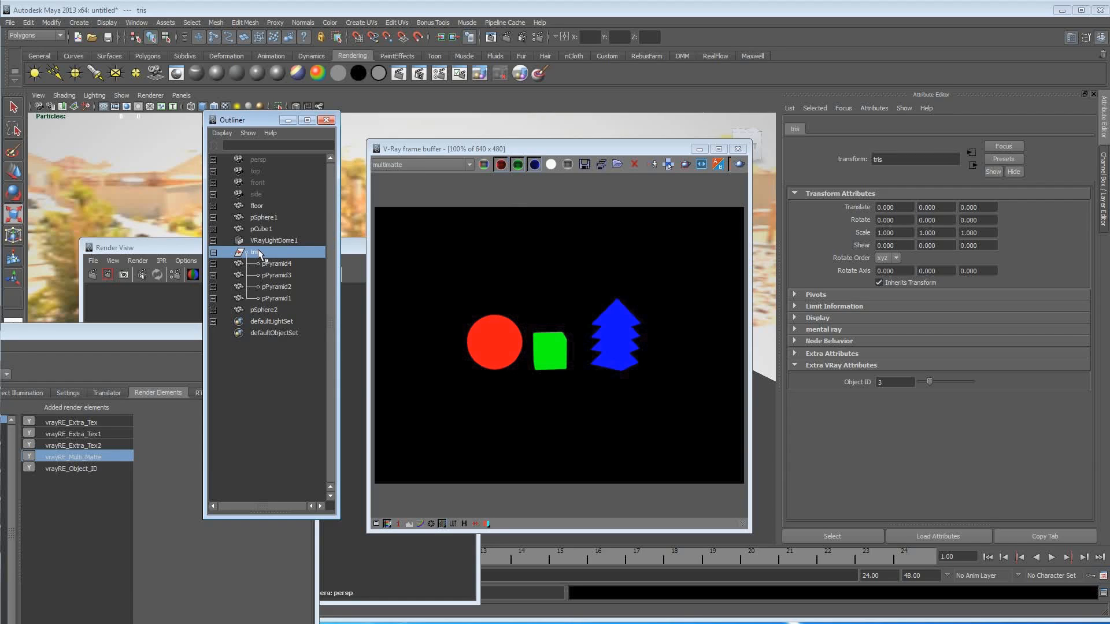
{"action": "left_click", "coordinate": [270, 264]}
{"action": "left_click", "coordinate": [272, 277]}
{"action": "left_click", "coordinate": [273, 265]}
{"action": "left_click", "coordinate": [271, 276]}
{"action": "left_click", "coordinate": [270, 288]}
{"action": "left_click", "coordinate": [270, 297]}
{"action": "left_click", "coordinate": [273, 286]}
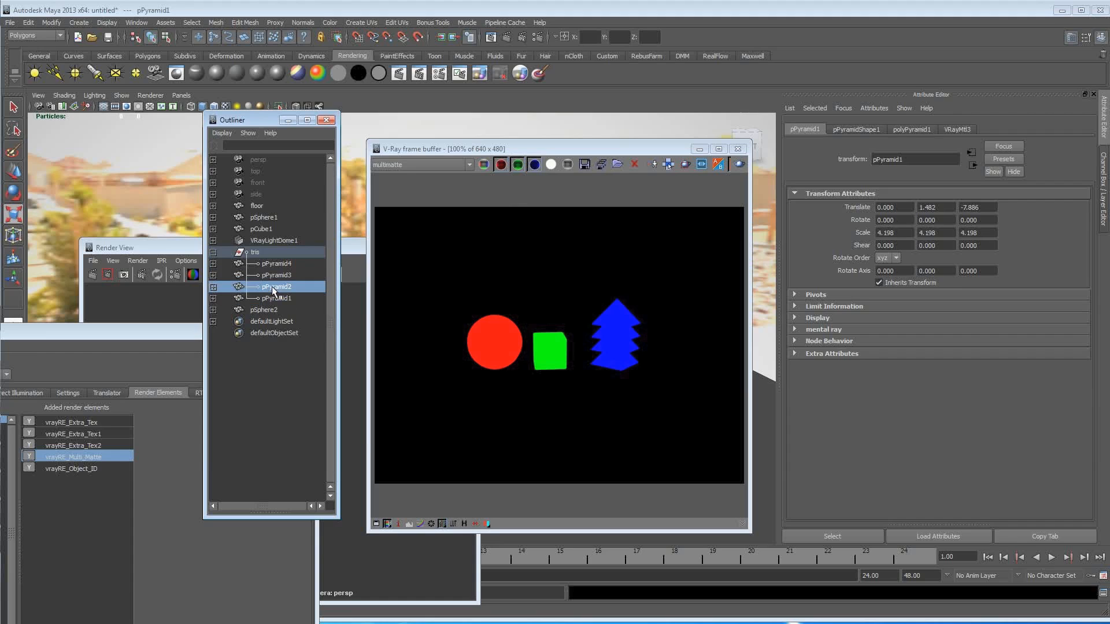
{"action": "left_click", "coordinate": [274, 275]}
{"action": "left_click", "coordinate": [275, 265]}
{"action": "left_click", "coordinate": [276, 275]}
{"action": "left_click", "coordinate": [275, 287]}
{"action": "left_click", "coordinate": [275, 298]}
{"action": "left_click", "coordinate": [275, 284]}
{"action": "left_click", "coordinate": [276, 275]}
{"action": "left_click", "coordinate": [277, 265]}
{"action": "left_click", "coordinate": [278, 274]}
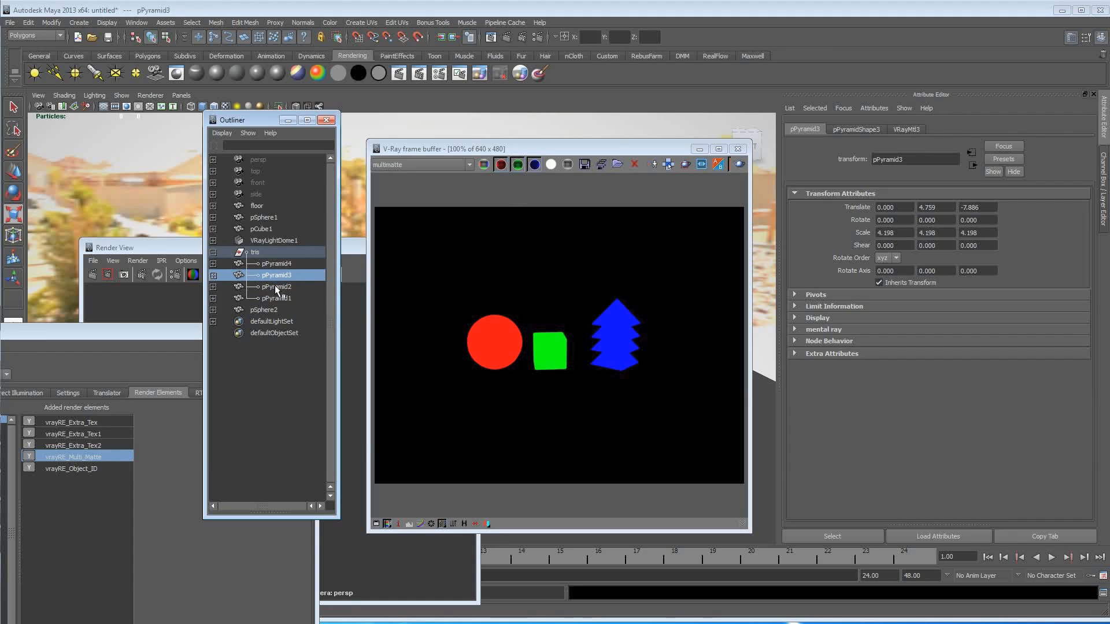
{"action": "left_click", "coordinate": [275, 286]}
{"action": "left_click", "coordinate": [275, 297]}
{"action": "left_click", "coordinate": [275, 286]}
{"action": "left_click", "coordinate": [276, 274]}
{"action": "left_click", "coordinate": [277, 263]}
{"action": "left_click", "coordinate": [276, 274]}
{"action": "left_click", "coordinate": [275, 285]}
{"action": "left_click", "coordinate": [272, 298]}
{"action": "left_click", "coordinate": [275, 284]}
{"action": "left_click", "coordinate": [276, 275]}
{"action": "left_click", "coordinate": [277, 264]}
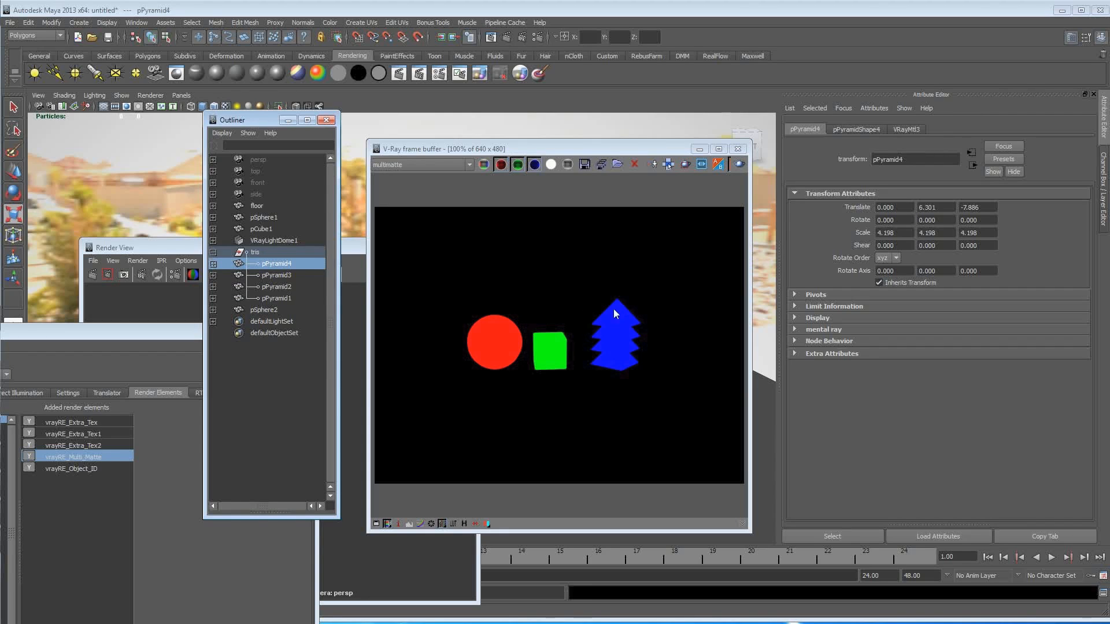
Add the V-Ray Object ID attribute to pPyramid1 and set its Object ID to 6.
{"action": "left_click", "coordinate": [277, 298]}
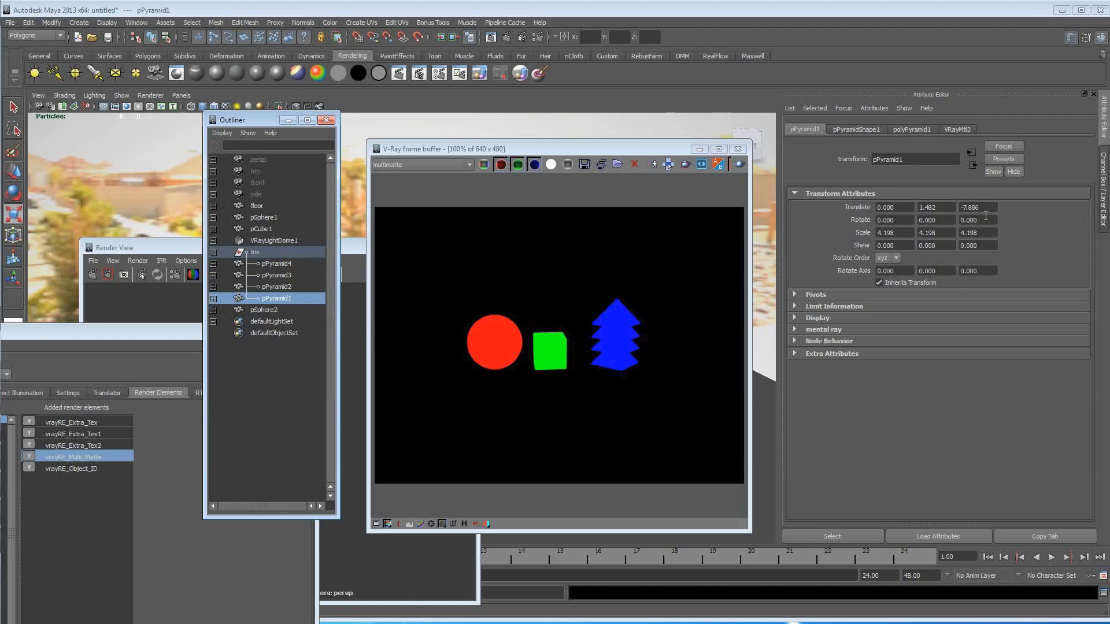
{"action": "left_click", "coordinate": [874, 108]}
{"action": "mouse_move", "coordinate": [886, 155]}
{"action": "left_click", "coordinate": [980, 166]}
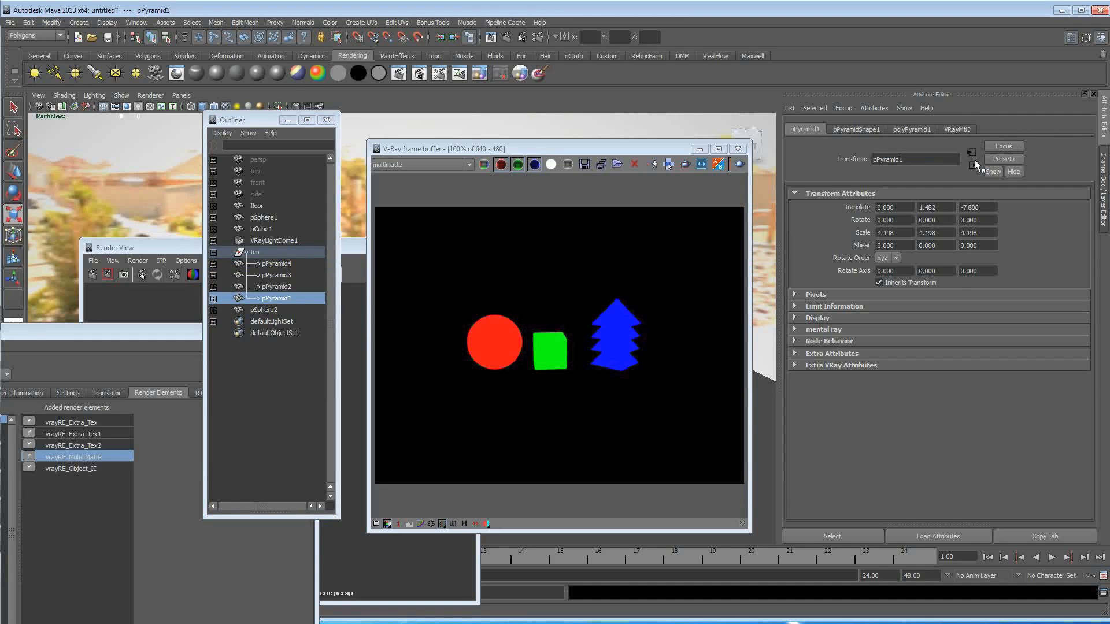
{"action": "left_click", "coordinate": [819, 365]}
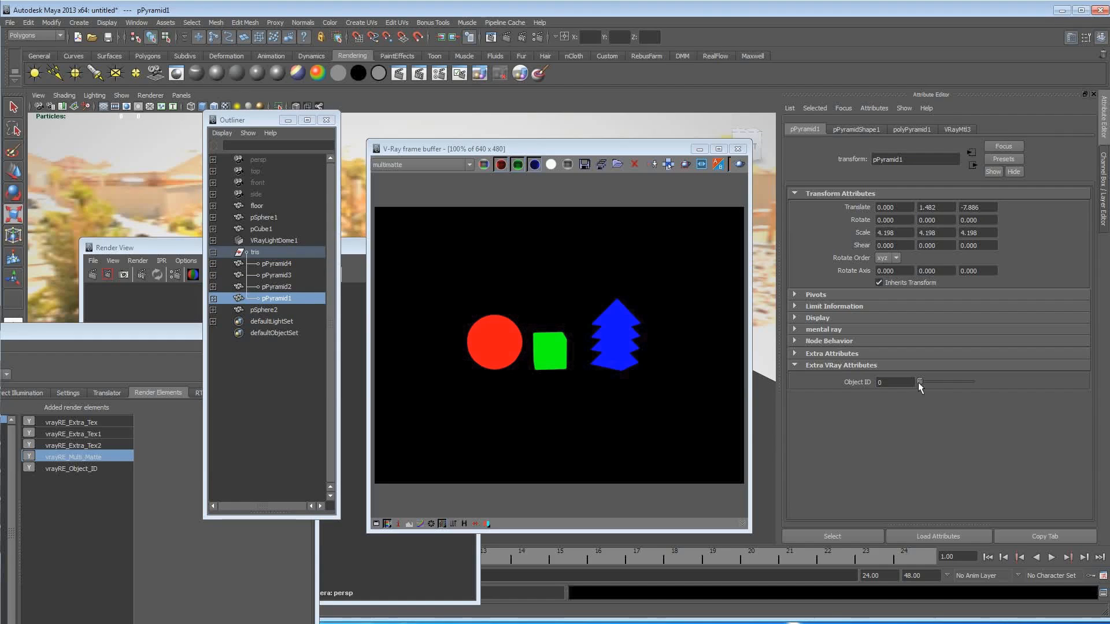
{"action": "left_click_drag", "start_coordinate": [932, 381], "coordinate": [940, 381]}
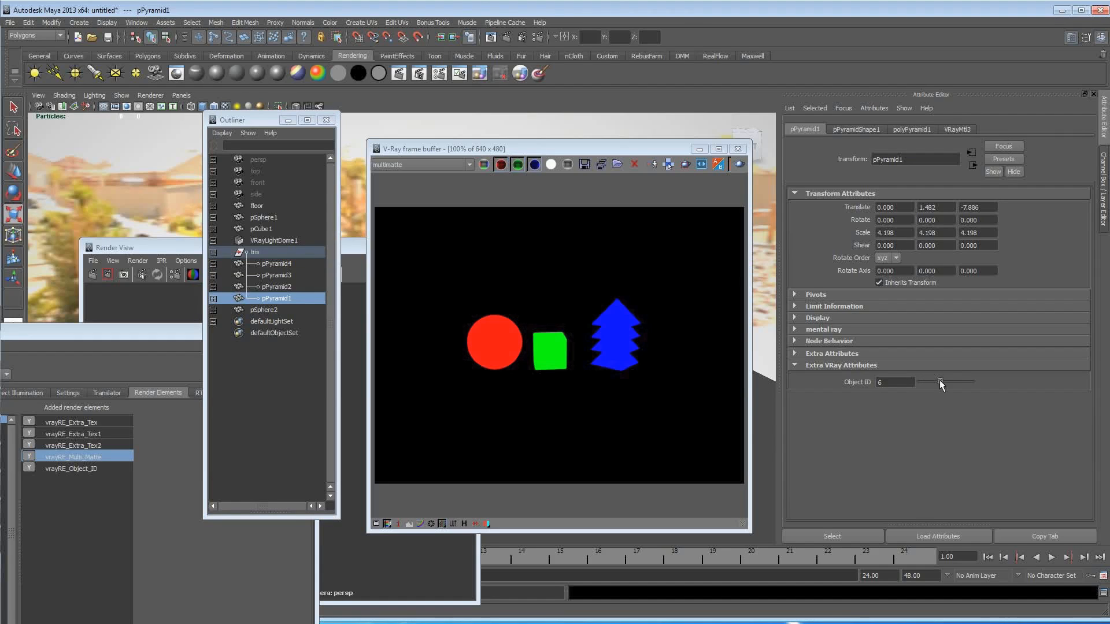
Remove the V-Ray Object ID attribute from pPyramid1 and show the tris group's own Object ID setting.
{"action": "left_click", "coordinate": [253, 253]}
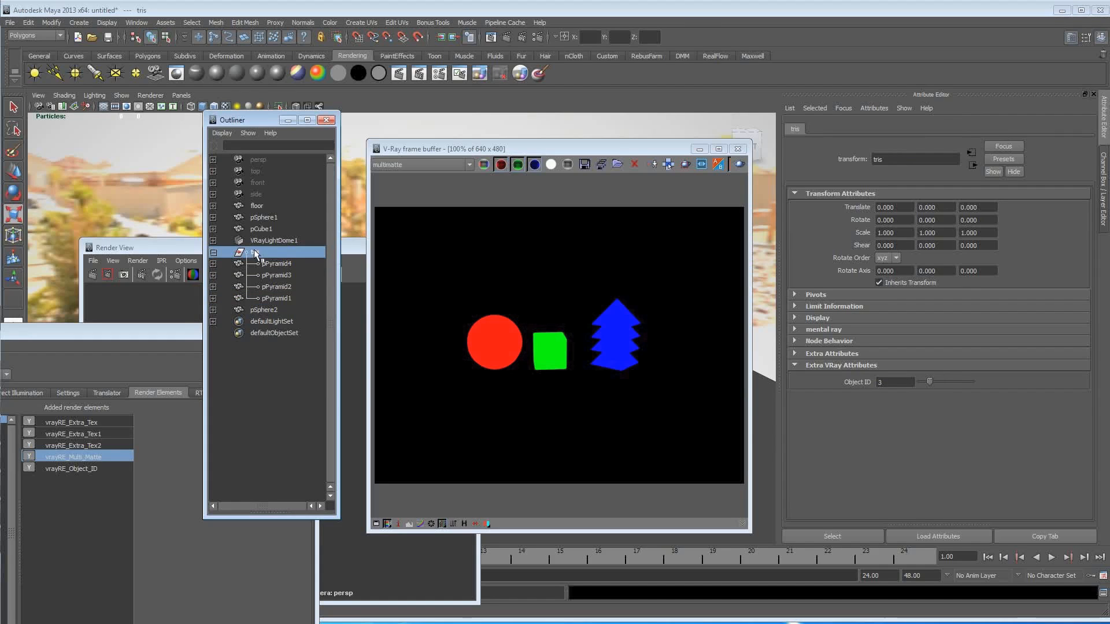
{"action": "left_click", "coordinate": [271, 299]}
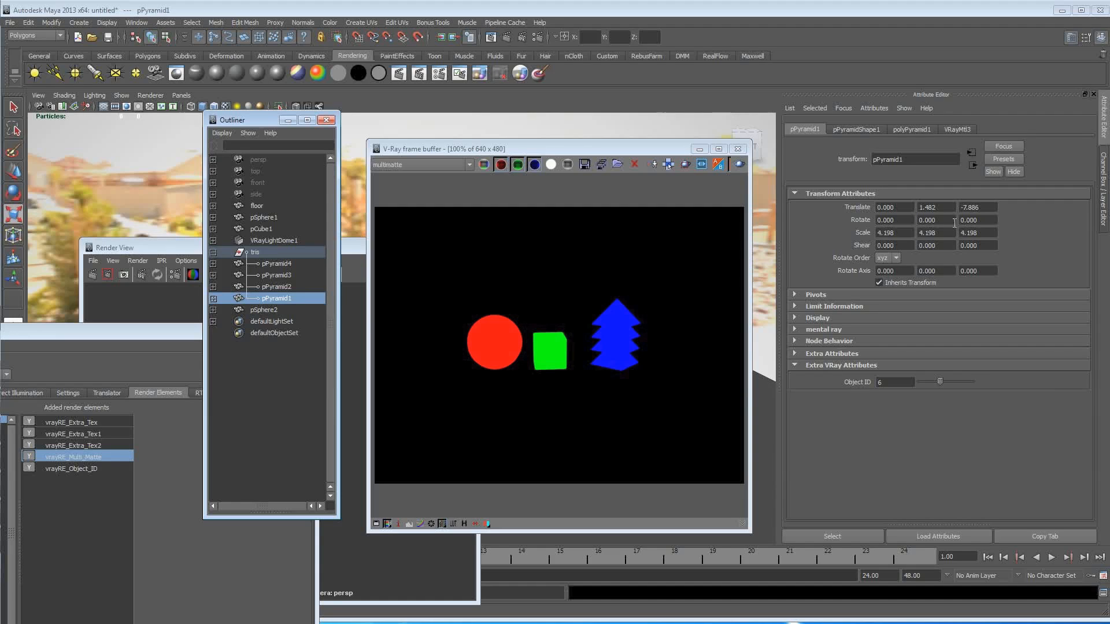
{"action": "left_click", "coordinate": [874, 108]}
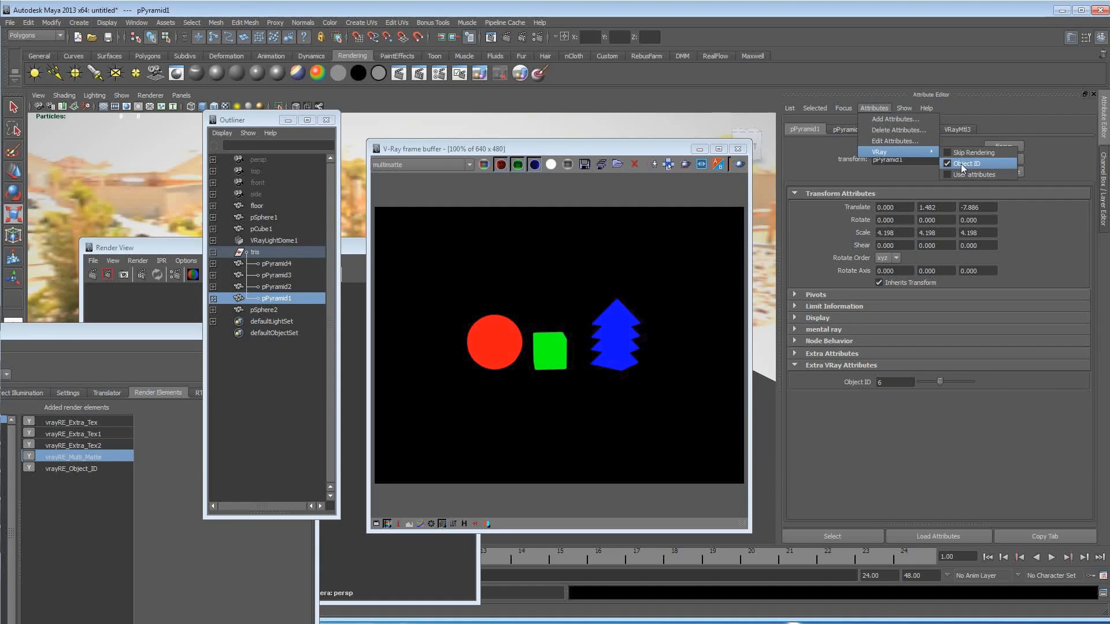
{"action": "left_click", "coordinate": [961, 165]}
{"action": "left_click", "coordinate": [265, 255]}
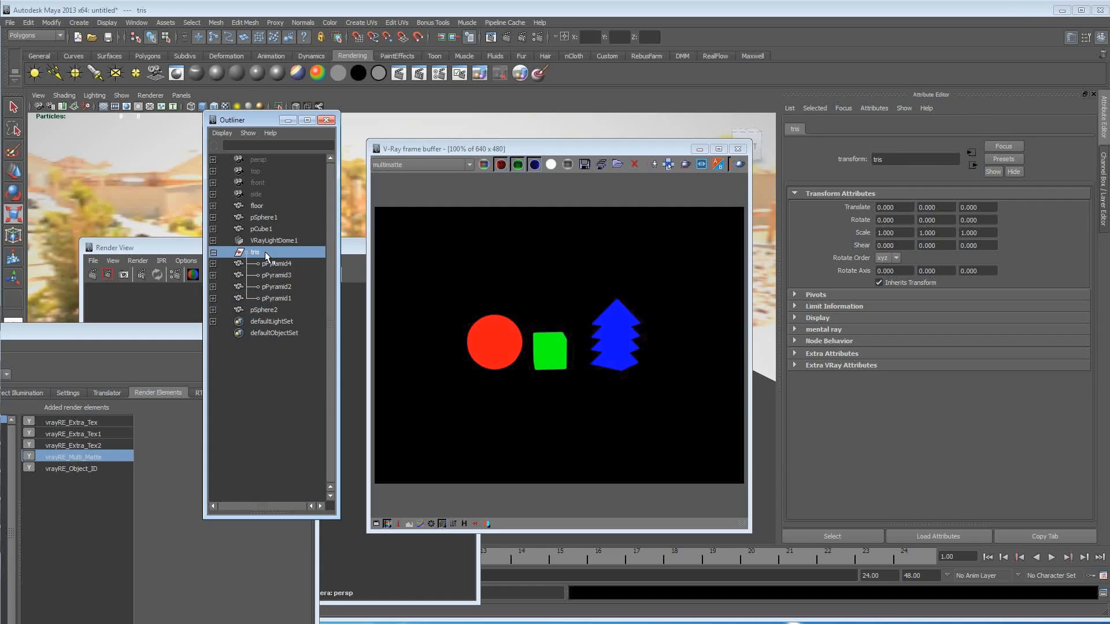
{"action": "left_click", "coordinate": [854, 366]}
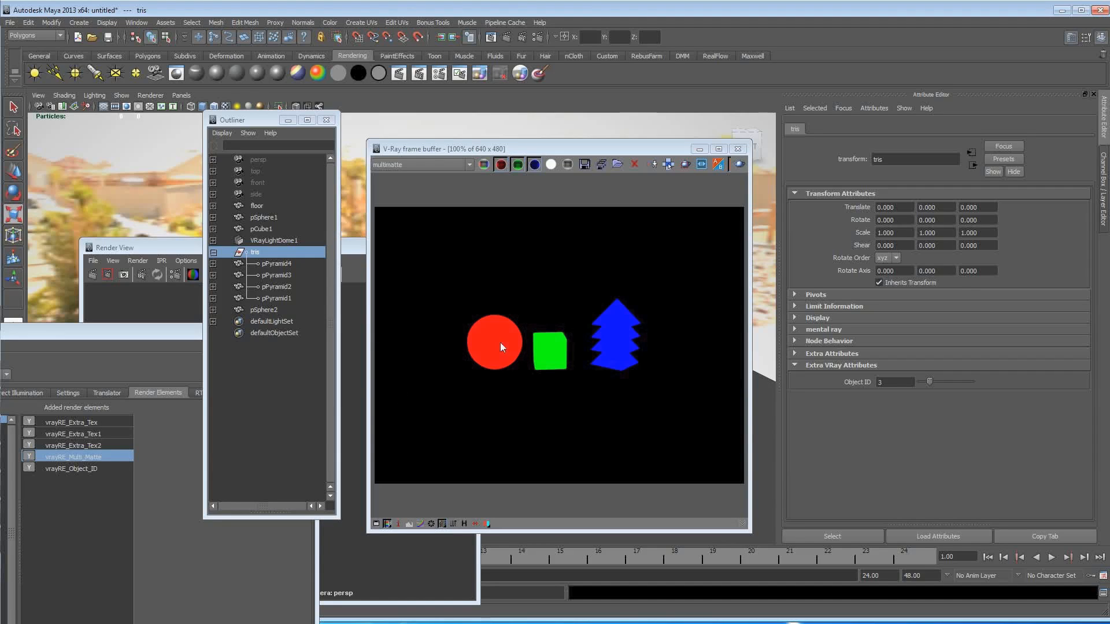
Bring the Render Settings window to the front and add a second Multi Matte render element.
{"action": "left_click", "coordinate": [353, 248]}
{"action": "left_click_drag", "start_coordinate": [90, 337], "coordinate": [432, 52]}
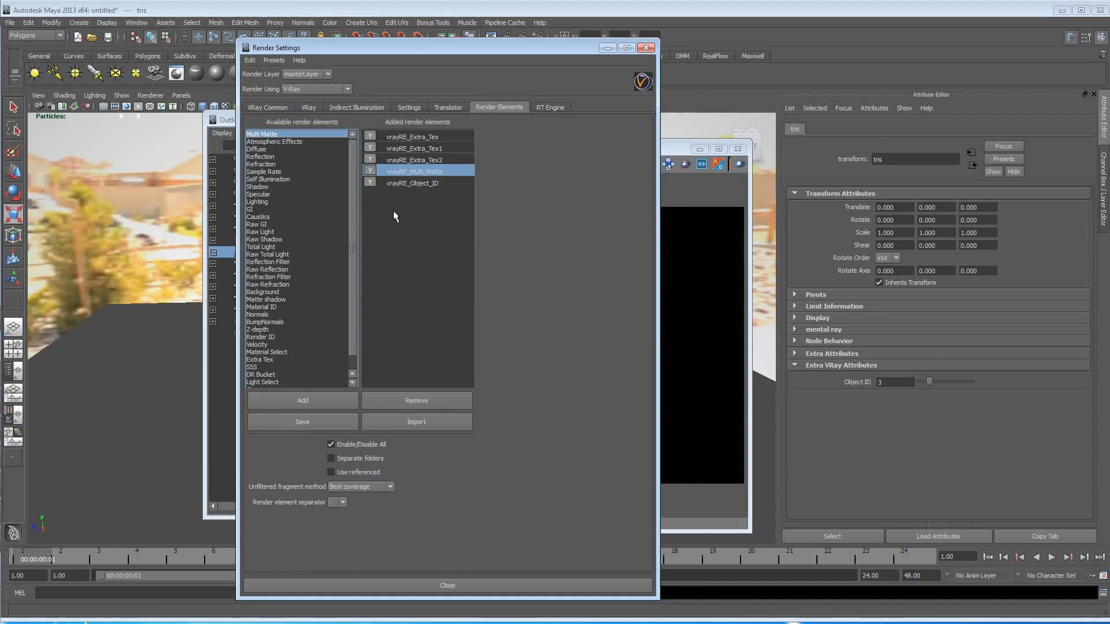
{"action": "left_click", "coordinate": [301, 422]}
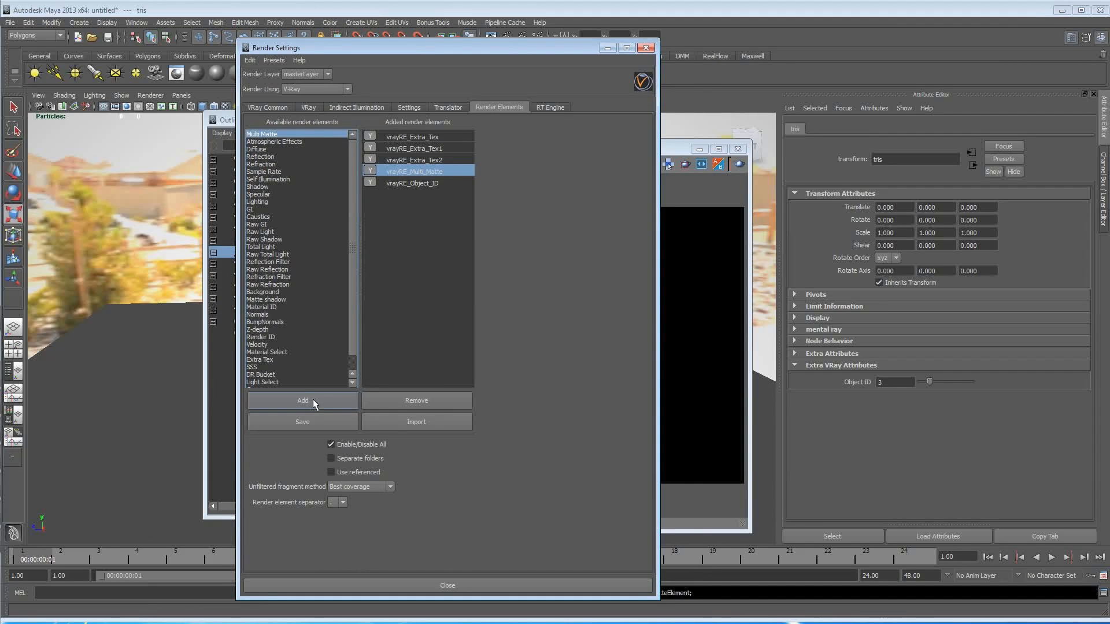
{"action": "left_click", "coordinate": [314, 400]}
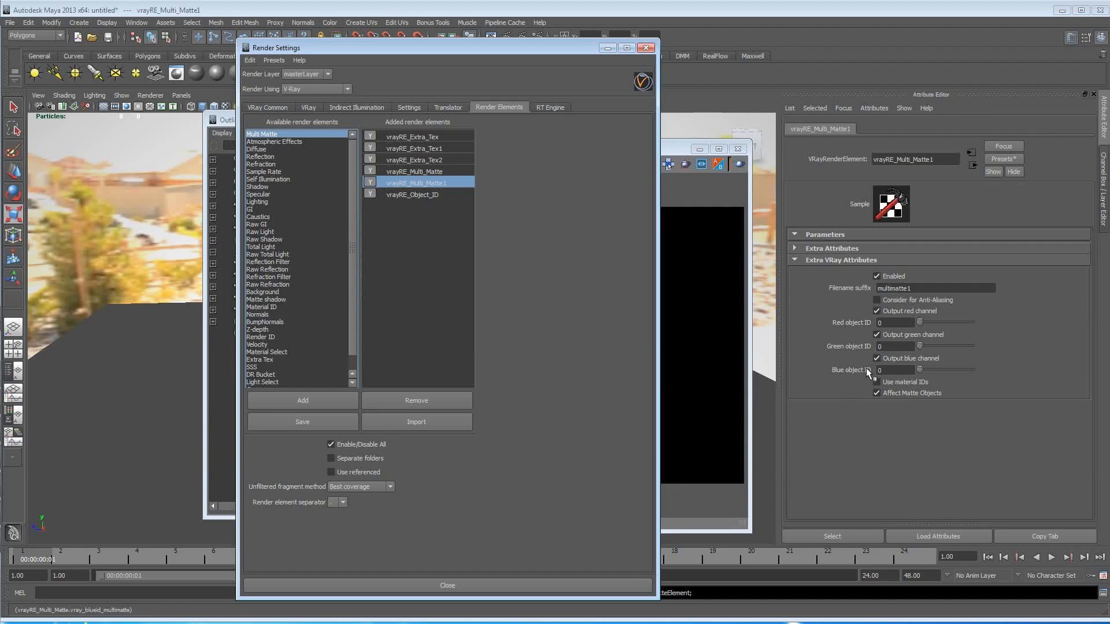
Add the V-Ray Object ID attribute to the floor and set its Object ID to 4.
{"action": "left_click_drag", "start_coordinate": [482, 52], "coordinate": [340, 446]}
{"action": "left_click", "coordinate": [168, 323]}
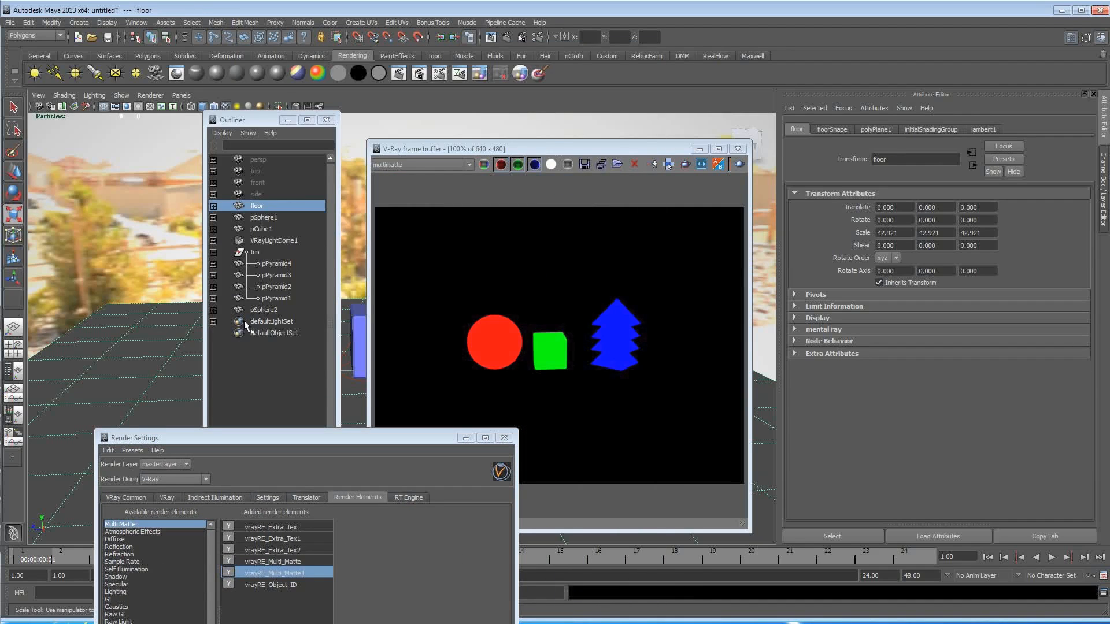
{"action": "left_click", "coordinate": [874, 109]}
{"action": "mouse_move", "coordinate": [919, 152]}
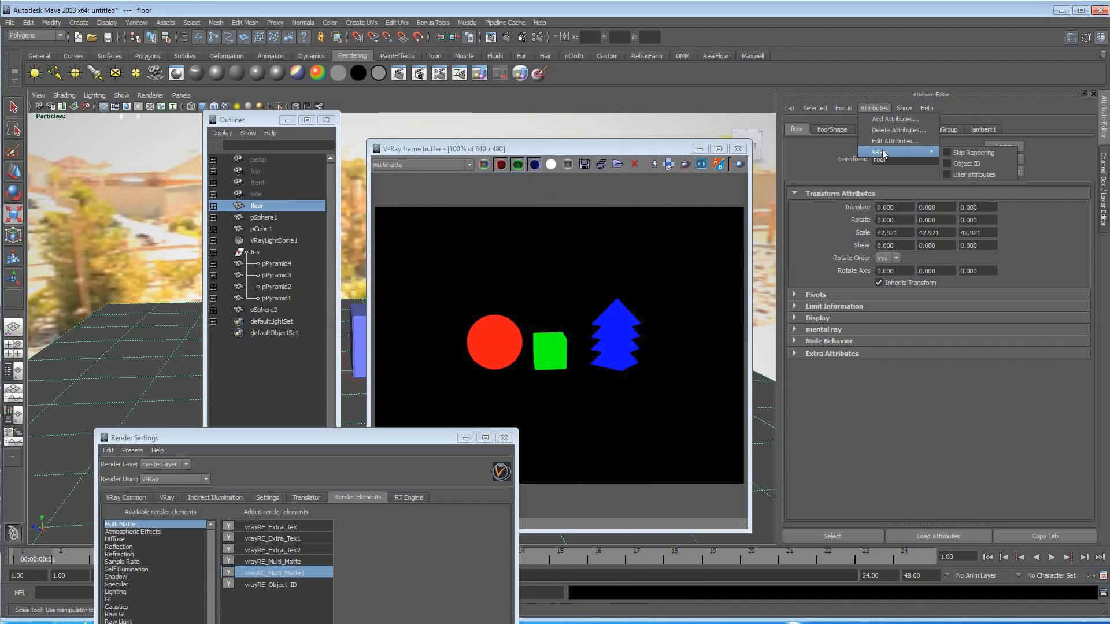
{"action": "left_click", "coordinate": [967, 163]}
{"action": "left_click", "coordinate": [832, 365]}
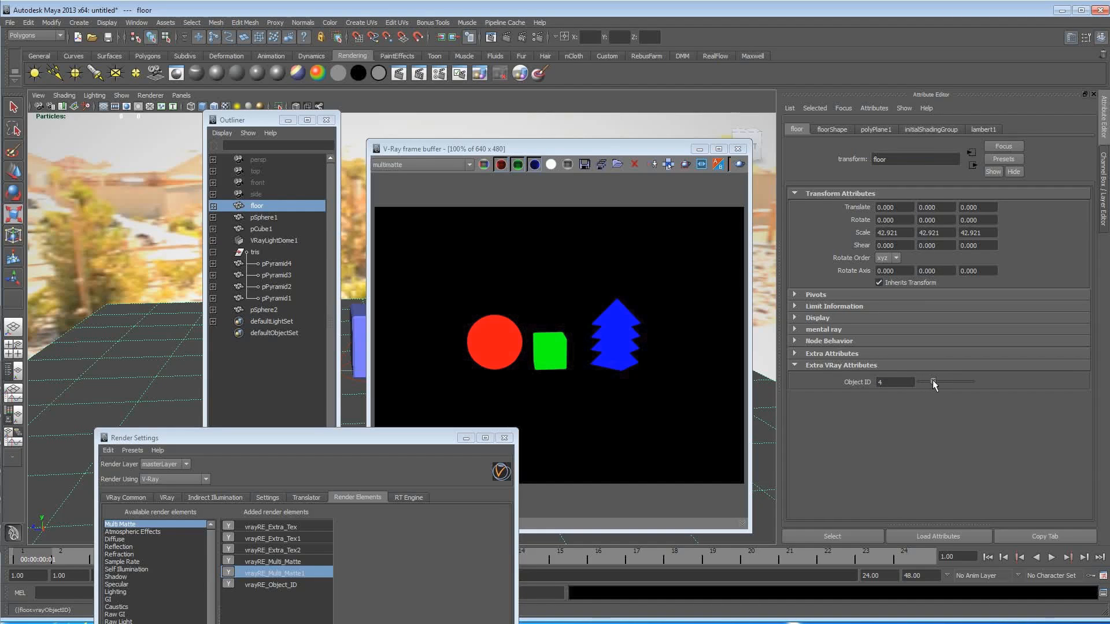
Set the red object ID of vrayRE_Multi_Matte1 to 4 and render the scene with the RGB color channel displayed.
{"action": "left_click_drag", "start_coordinate": [406, 439], "coordinate": [448, 89]}
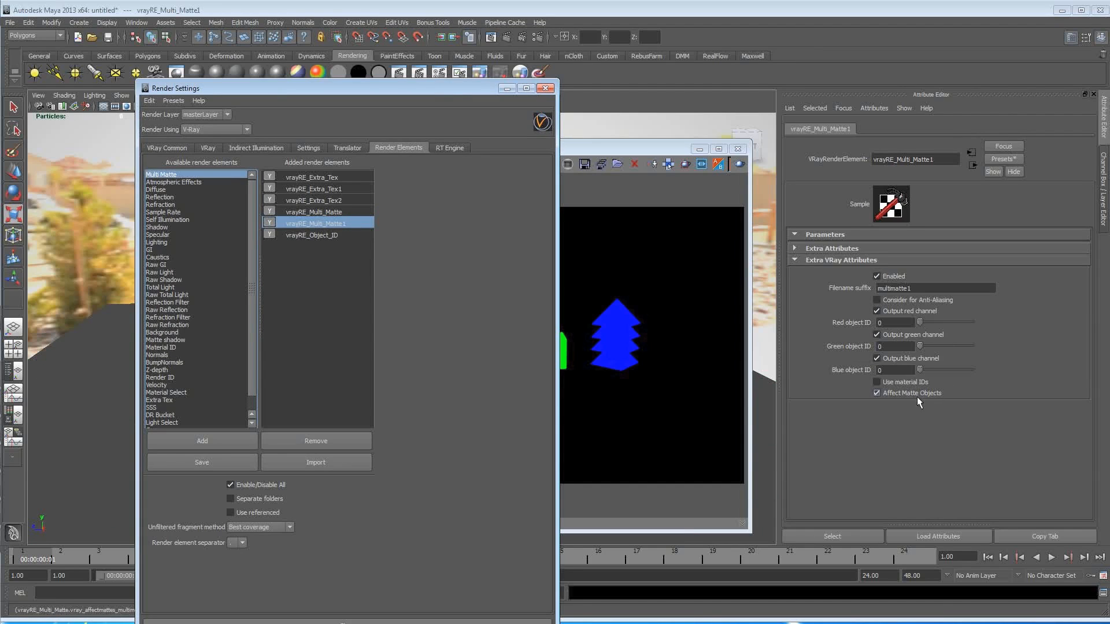
{"action": "left_click_drag", "start_coordinate": [922, 321], "coordinate": [932, 321]}
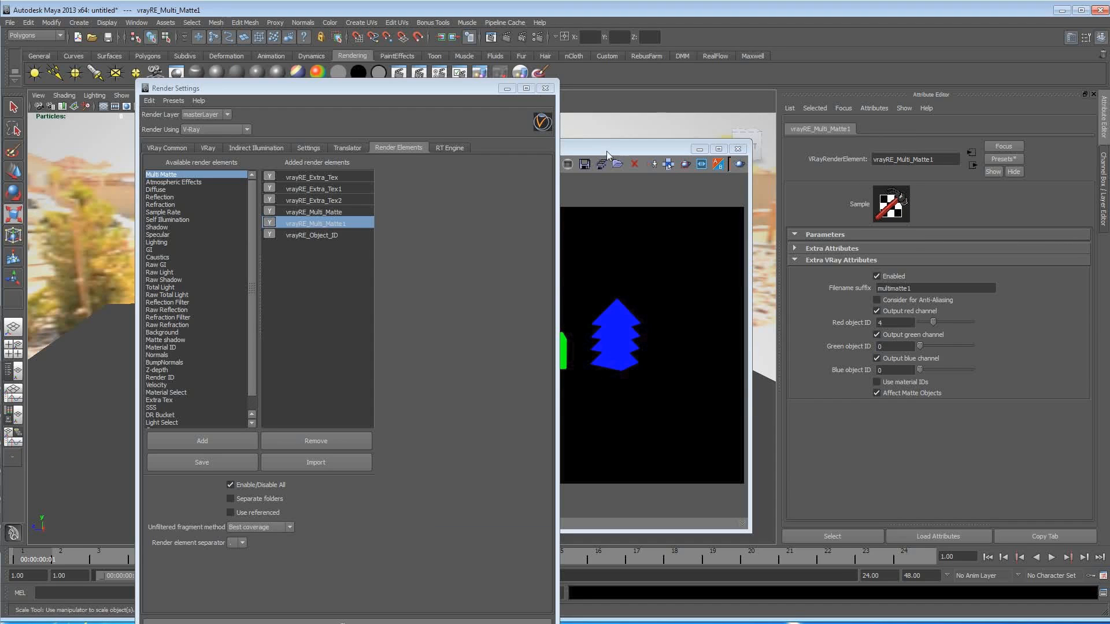
{"action": "left_click_drag", "start_coordinate": [606, 151], "coordinate": [550, 112]}
{"action": "left_click", "coordinate": [346, 126]}
{"action": "left_click", "coordinate": [347, 134]}
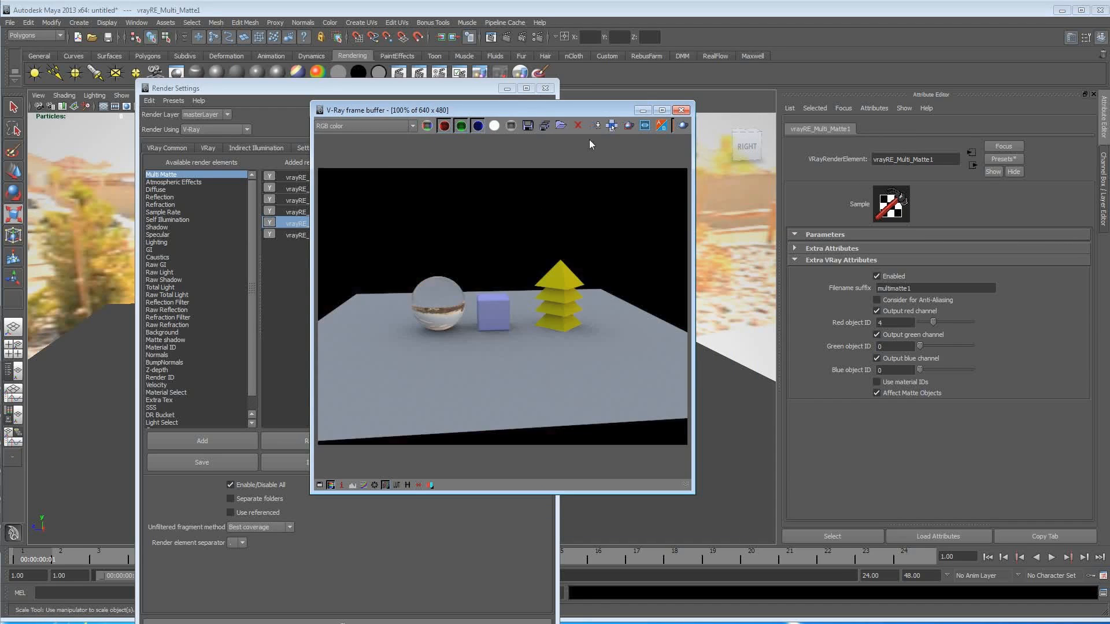
{"action": "left_click", "coordinate": [682, 125]}
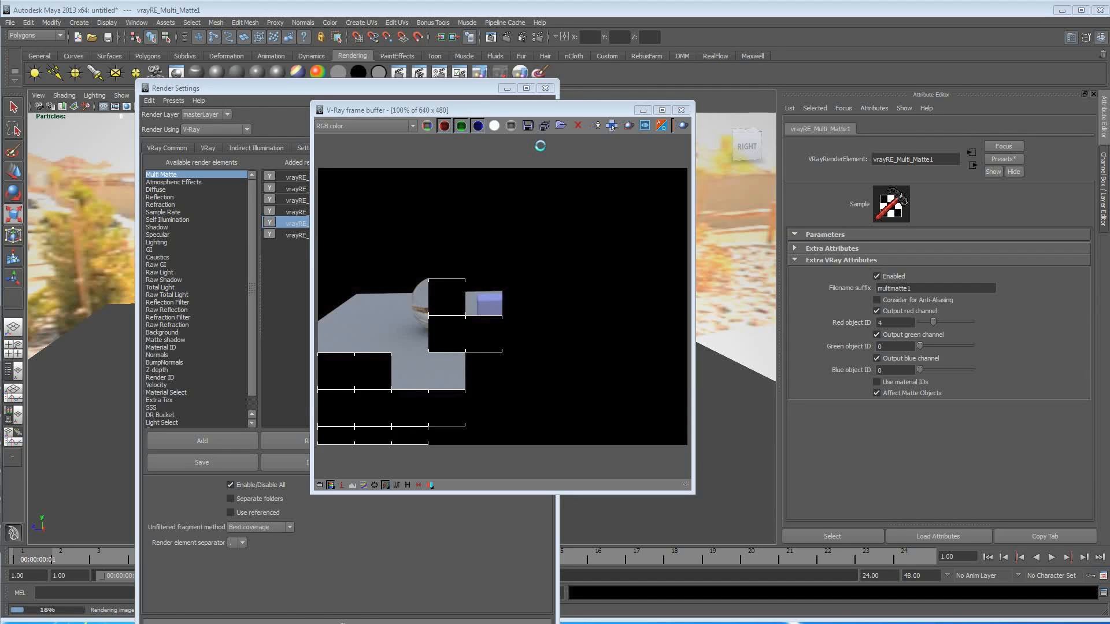
Display the multimatte channel in the frame buffer, followed by the multimatte1 channel.
{"action": "left_click", "coordinate": [404, 128]}
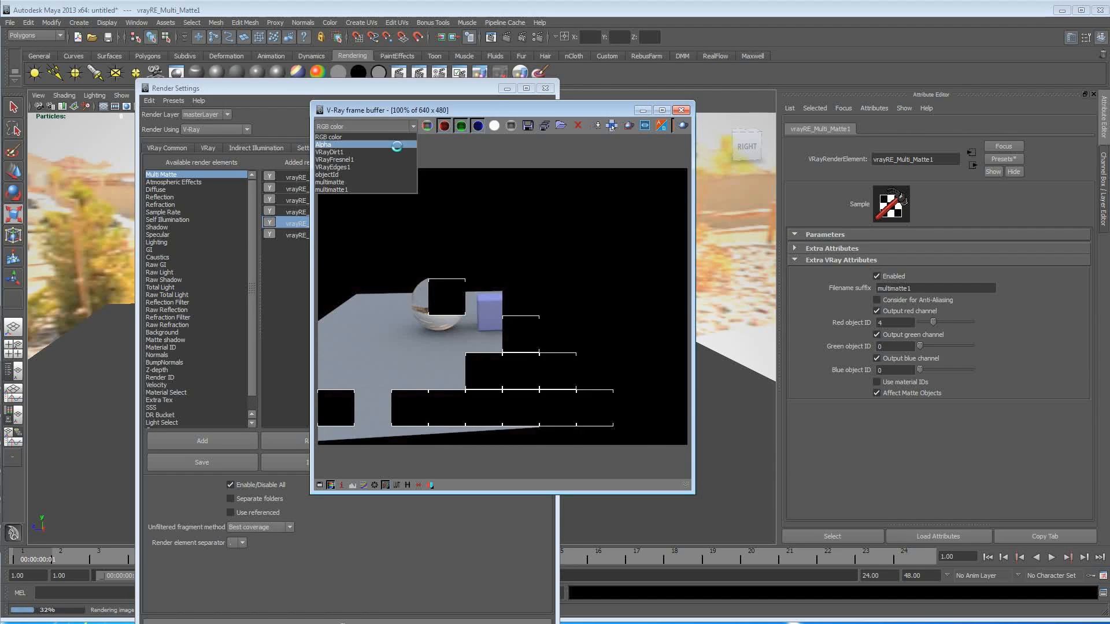
{"action": "left_click", "coordinate": [382, 182]}
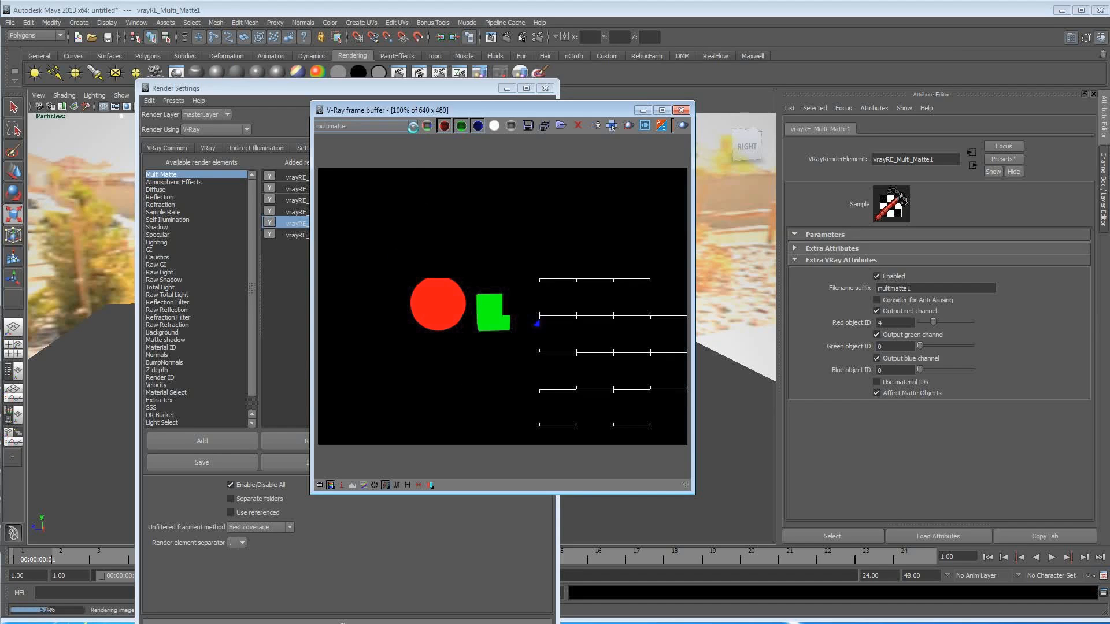
{"action": "left_click", "coordinate": [412, 127]}
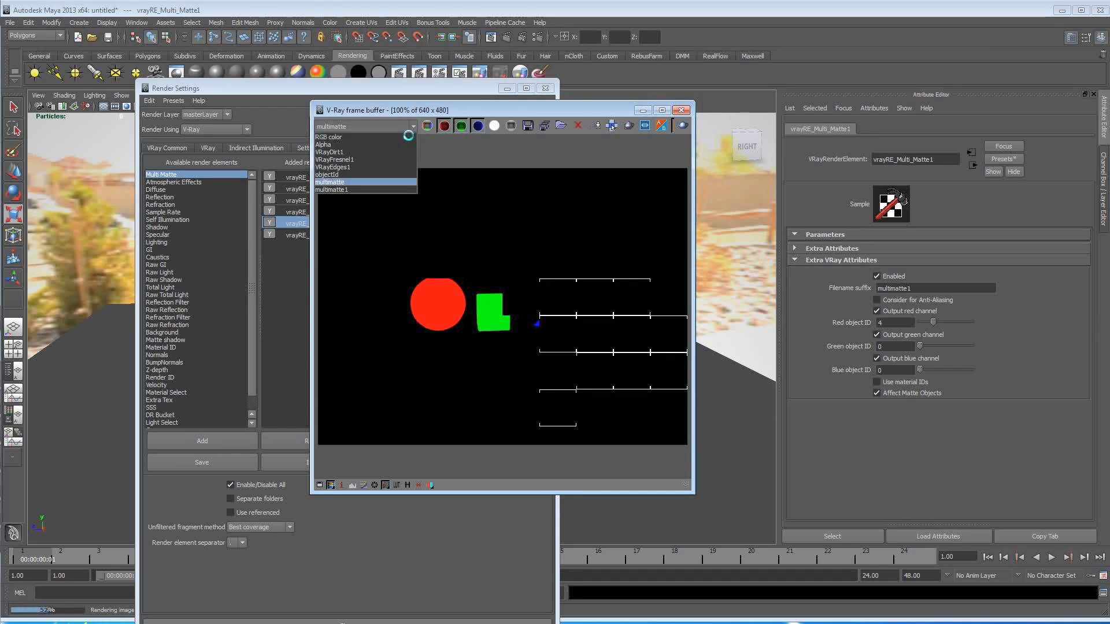
{"action": "left_click", "coordinate": [378, 189]}
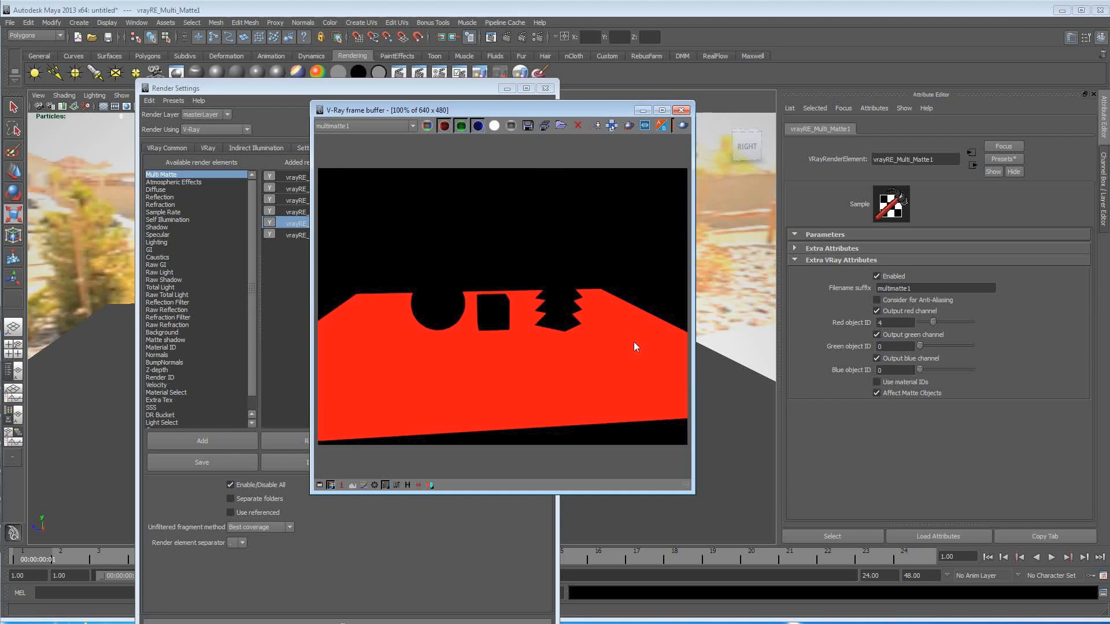
Shrink the Render Settings window, place it beside the frame buffer and look through the available render elements.
{"action": "left_click_drag", "start_coordinate": [297, 84], "coordinate": [251, 43]}
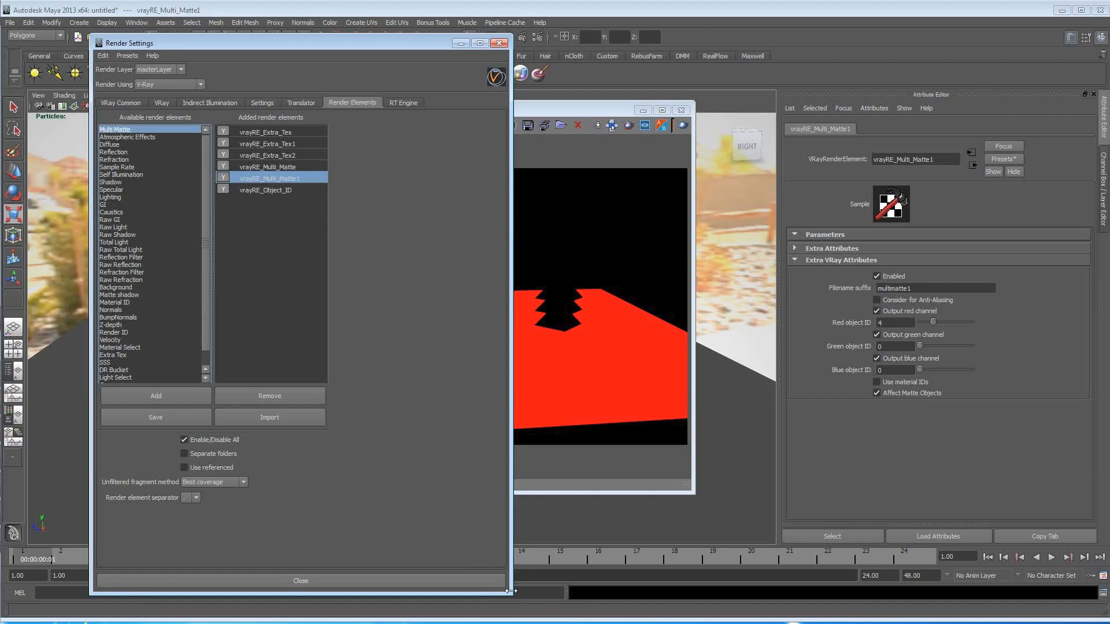
{"action": "left_click_drag", "start_coordinate": [514, 599], "coordinate": [502, 573]}
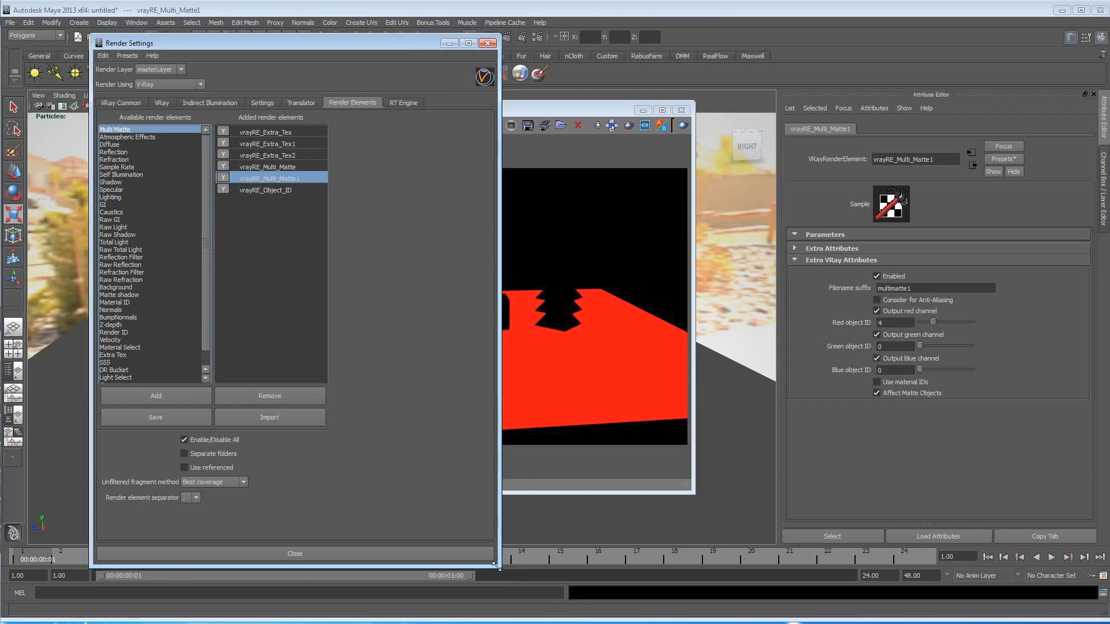
{"action": "left_click_drag", "start_coordinate": [383, 44], "coordinate": [361, 47]}
{"action": "left_click_drag", "start_coordinate": [582, 110], "coordinate": [630, 112]}
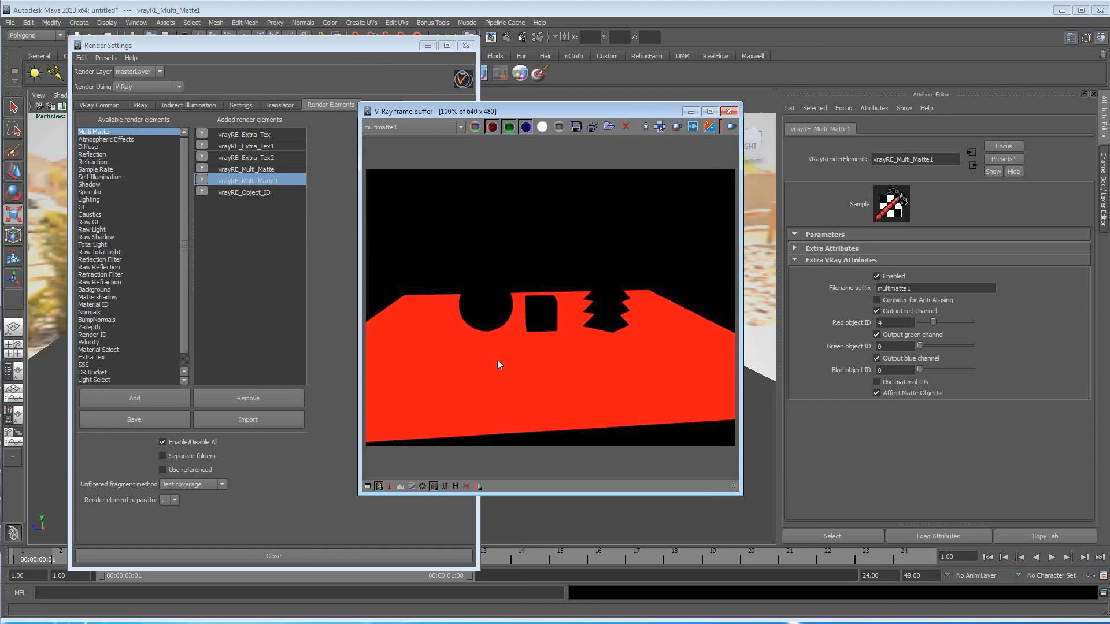
{"action": "left_click_drag", "start_coordinate": [184, 339], "coordinate": [186, 370]}
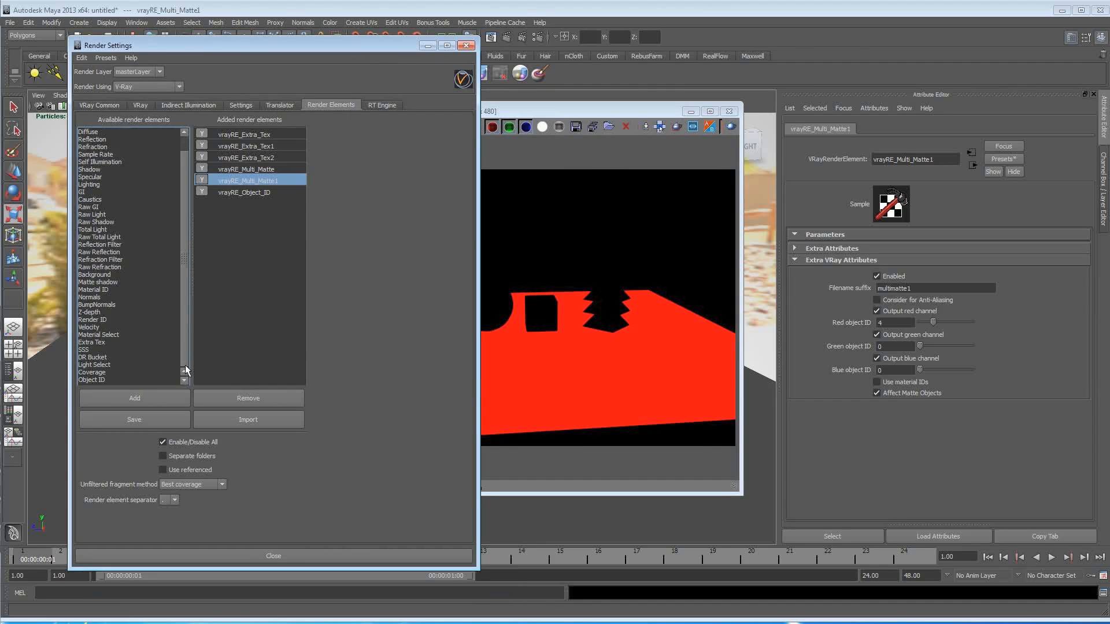
{"action": "scroll", "coordinate": [184, 341], "scroll_direction": "up", "scroll_amount": 2}
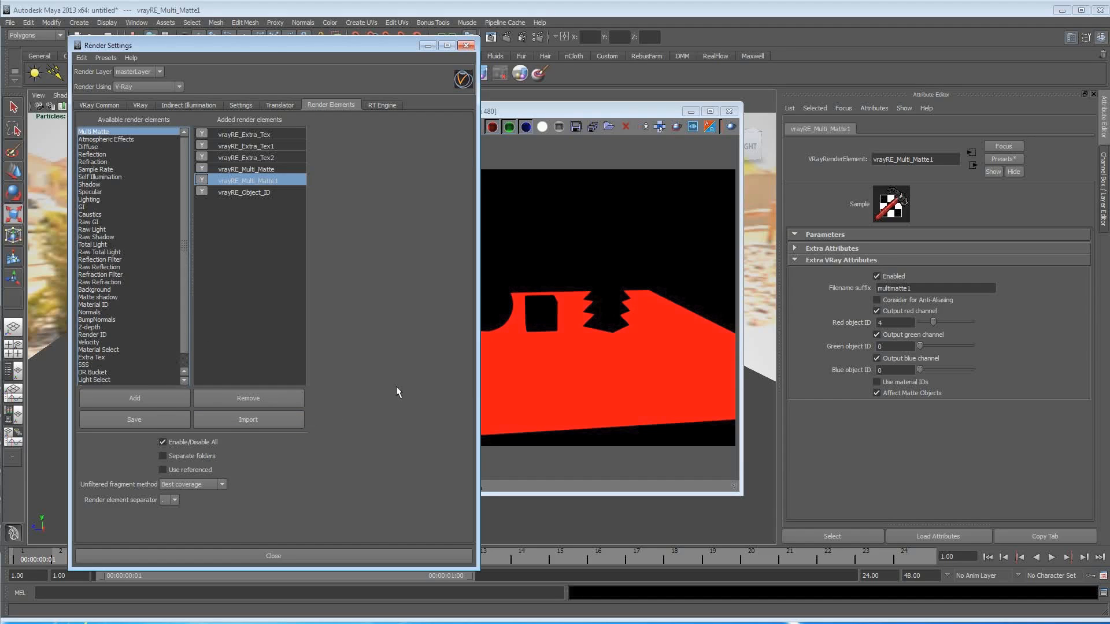
{"action": "left_click_drag", "start_coordinate": [568, 114], "coordinate": [580, 111]}
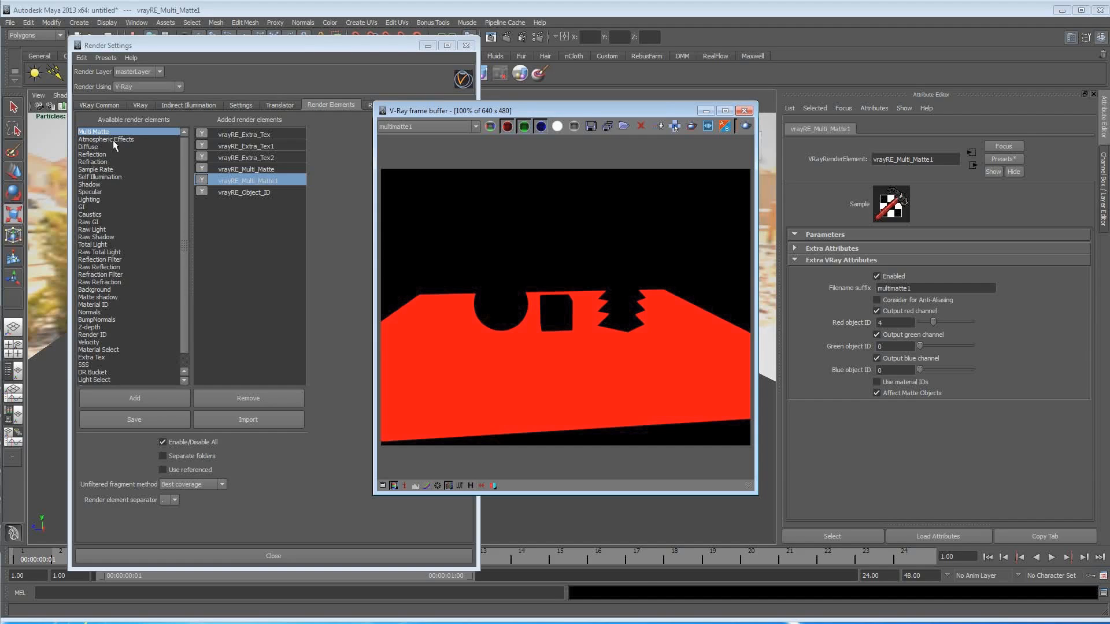
Add the Diffuse, Reflection and Refraction render elements.
{"action": "double_click", "coordinate": [91, 147]}
{"action": "left_click", "coordinate": [162, 402]}
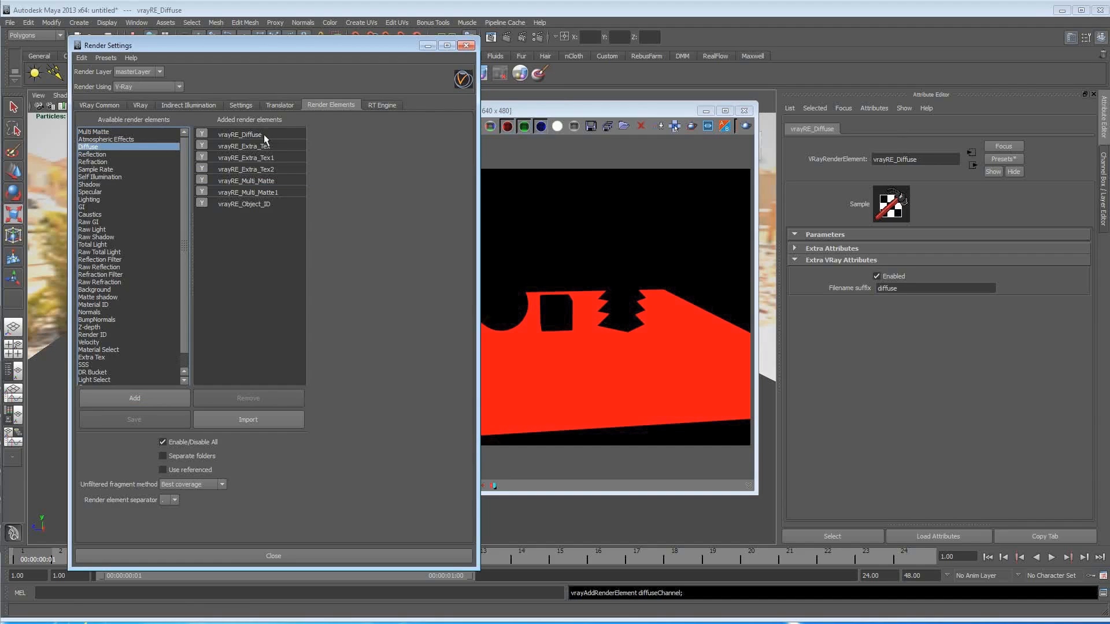
{"action": "double_click", "coordinate": [109, 155]}
{"action": "left_click", "coordinate": [130, 398]}
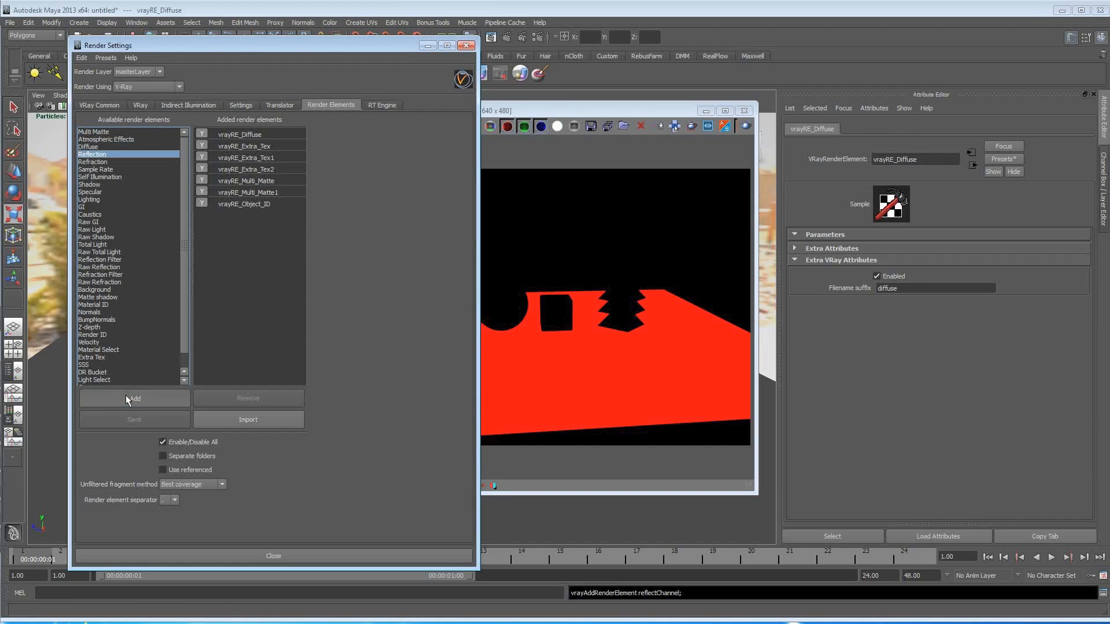
{"action": "left_click", "coordinate": [110, 162]}
{"action": "left_click", "coordinate": [124, 397]}
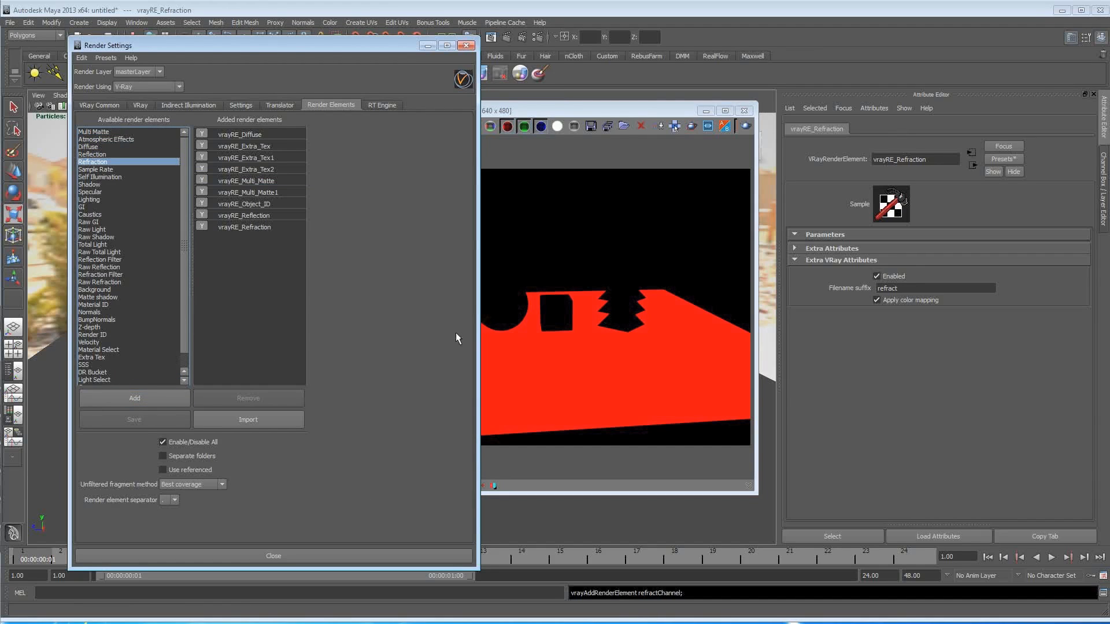
Move the frame buffer clear of the Render Settings window and add the Specular, Shadow, GI and Z-depth render elements.
{"action": "left_click_drag", "start_coordinate": [499, 114], "coordinate": [576, 113]}
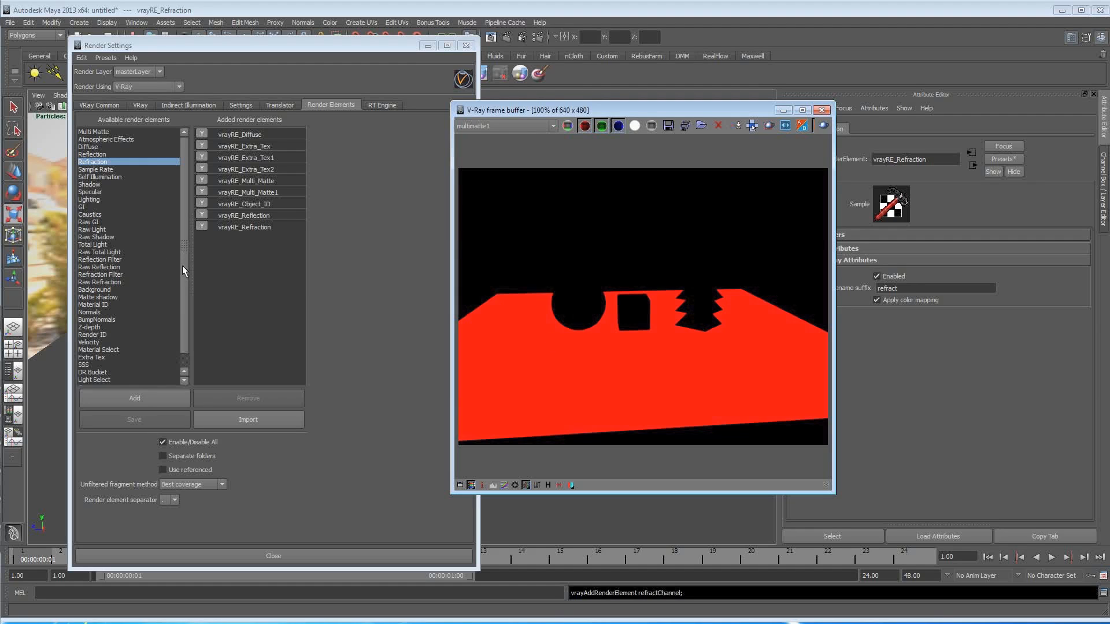
{"action": "left_click", "coordinate": [92, 193]}
{"action": "left_click", "coordinate": [138, 396]}
{"action": "left_click", "coordinate": [94, 184]}
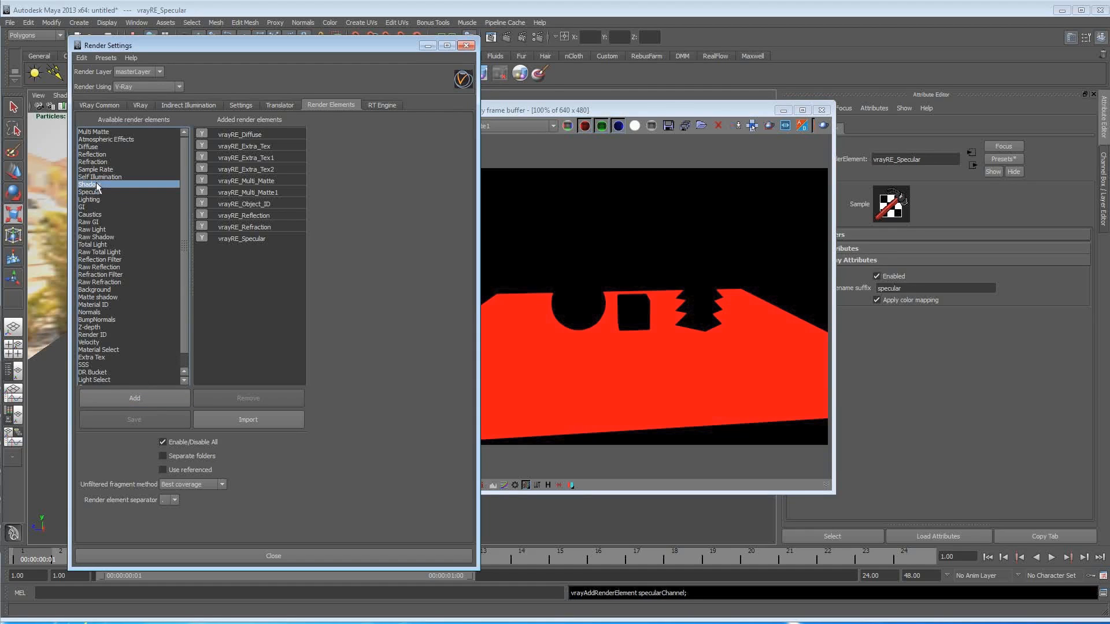
{"action": "left_click", "coordinate": [134, 396]}
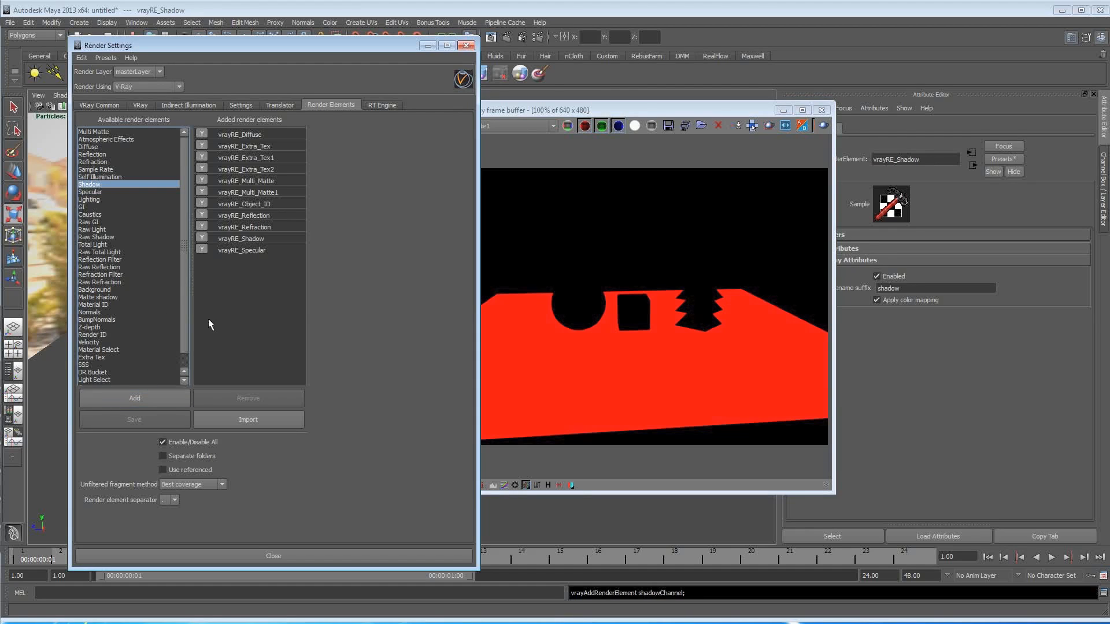
{"action": "left_click", "coordinate": [88, 206]}
{"action": "left_click", "coordinate": [125, 396]}
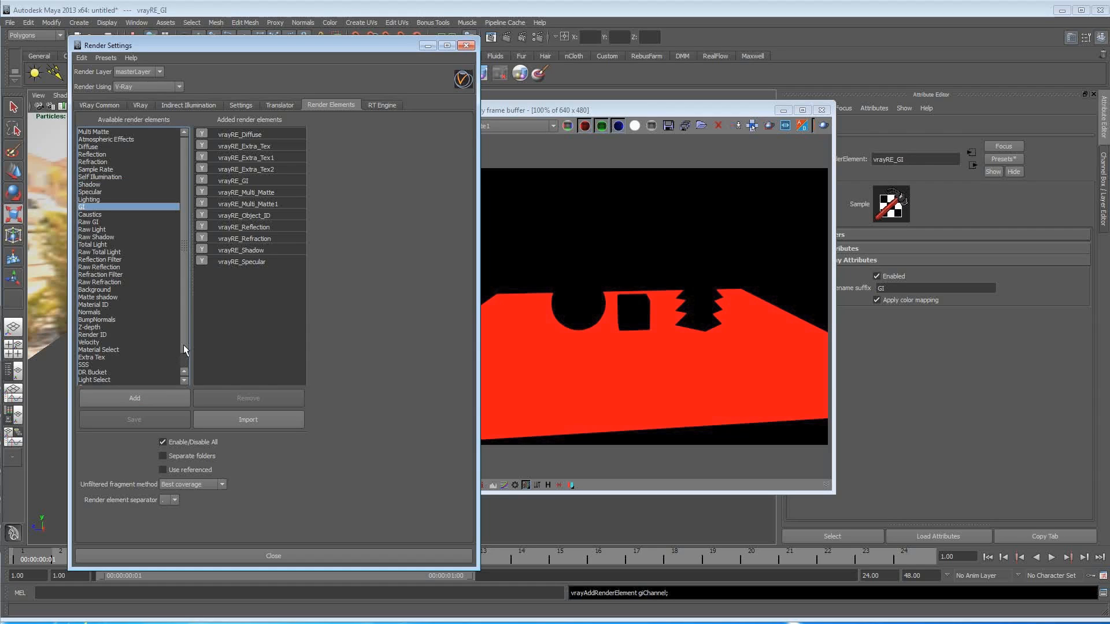
{"action": "double_click", "coordinate": [96, 327]}
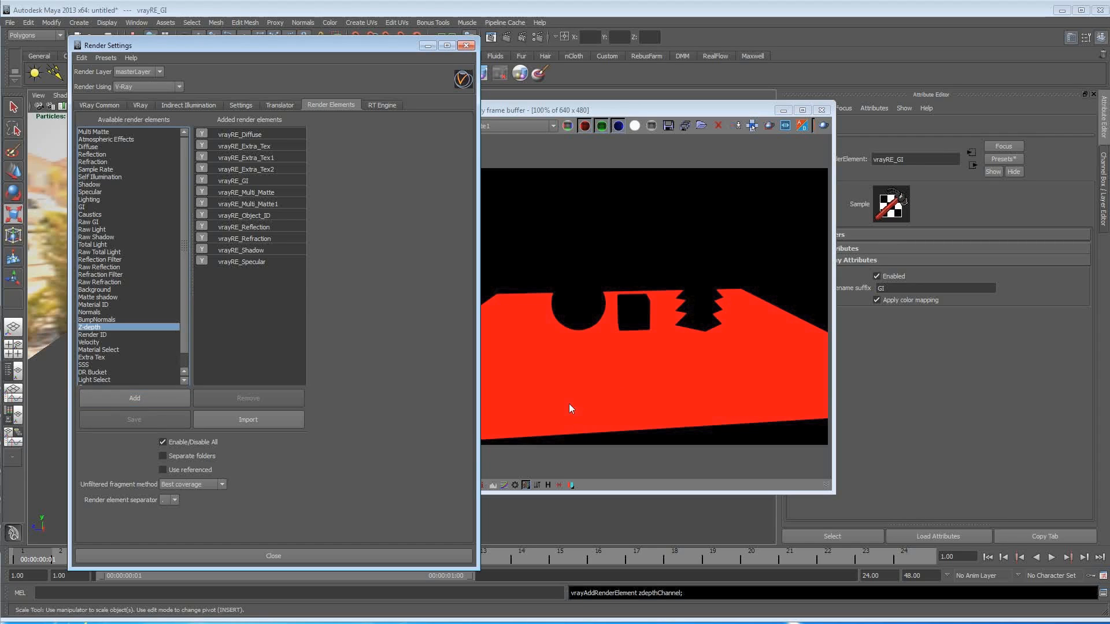
{"action": "left_click", "coordinate": [119, 397]}
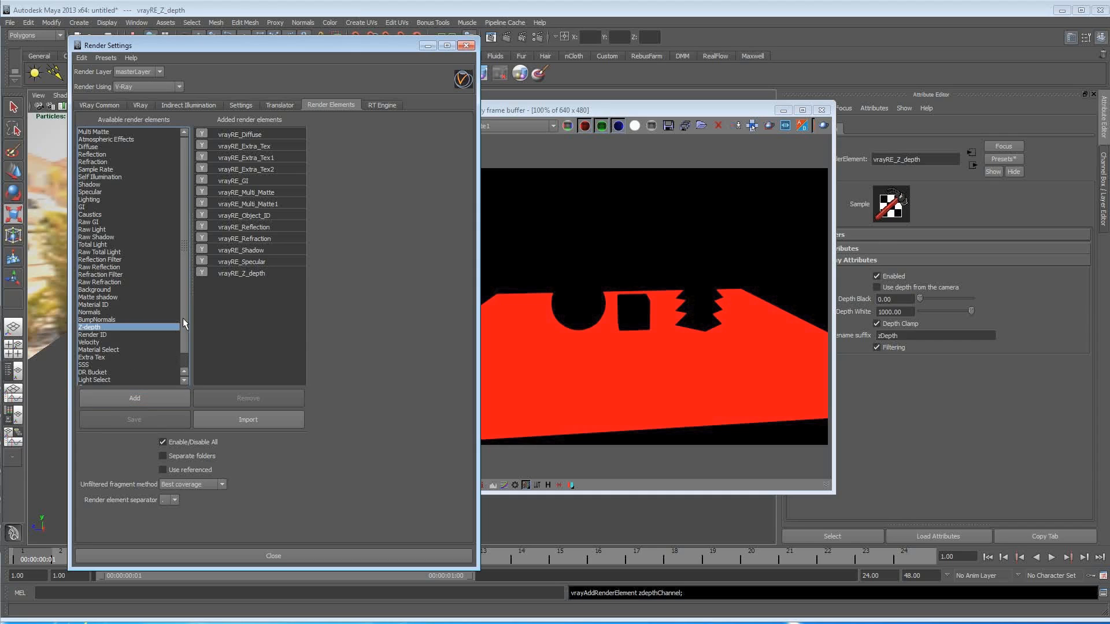
{"action": "scroll", "coordinate": [184, 328], "scroll_direction": "down", "scroll_amount": 1}
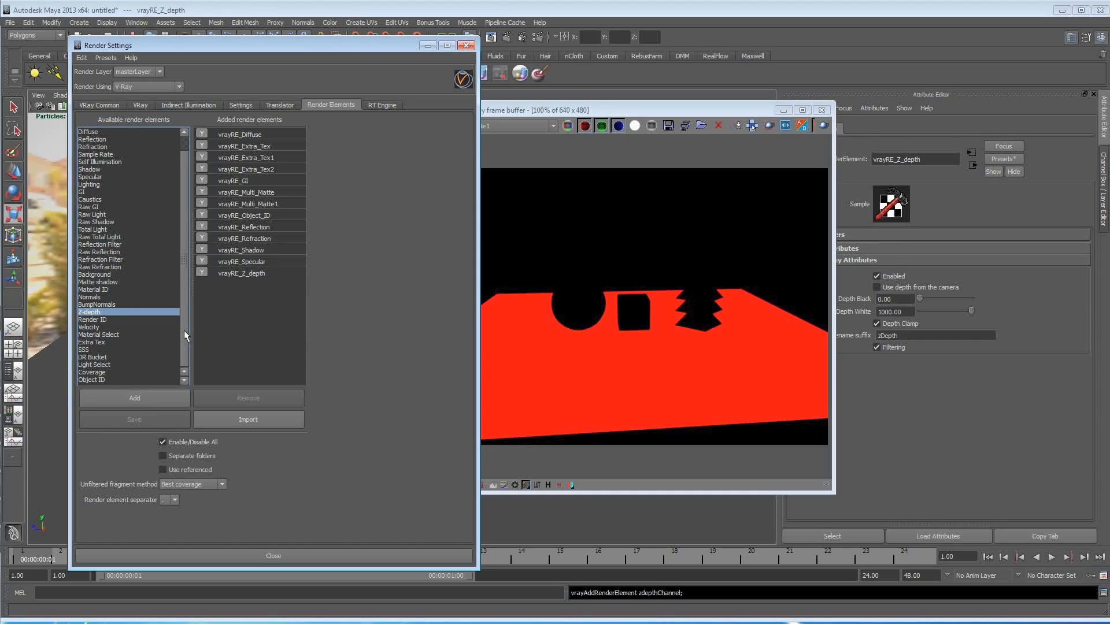
Add the Velocity render element and re-render the scene with the frame buffer showing the RGB color channel.
{"action": "scroll", "coordinate": [184, 329], "scroll_direction": "up", "scroll_amount": 1}
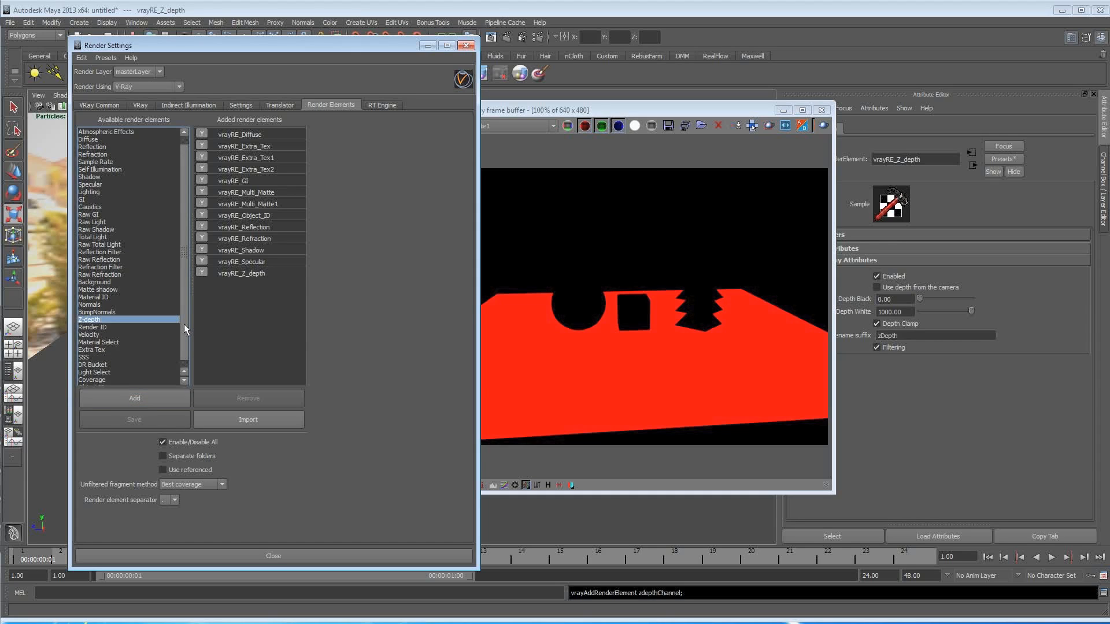
{"action": "double_click", "coordinate": [113, 334]}
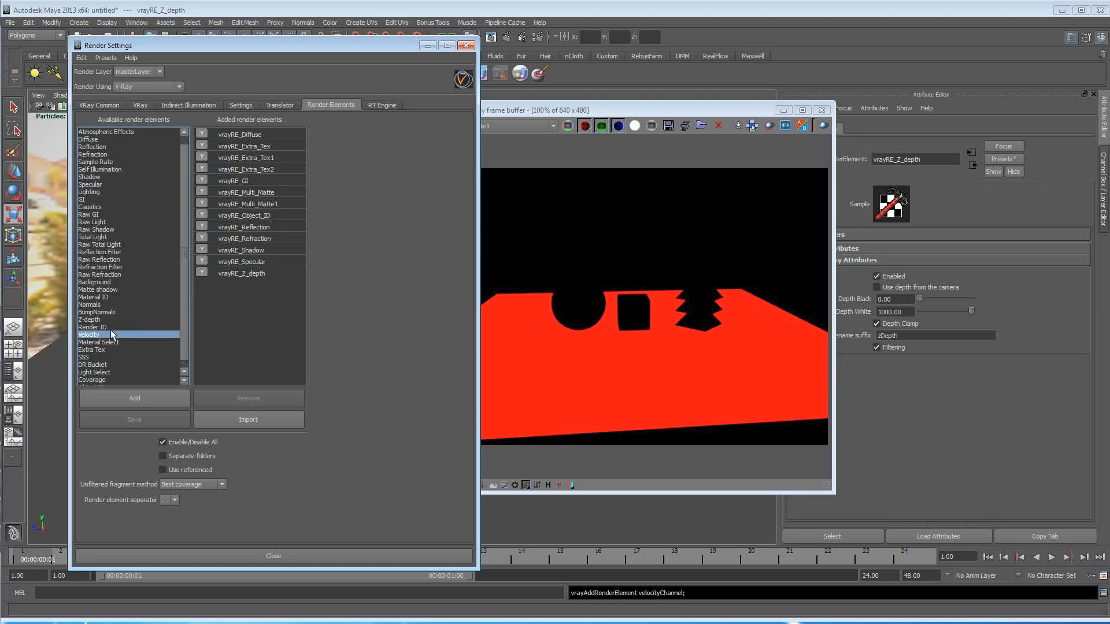
{"action": "left_click", "coordinate": [658, 109]}
{"action": "left_click", "coordinate": [511, 130]}
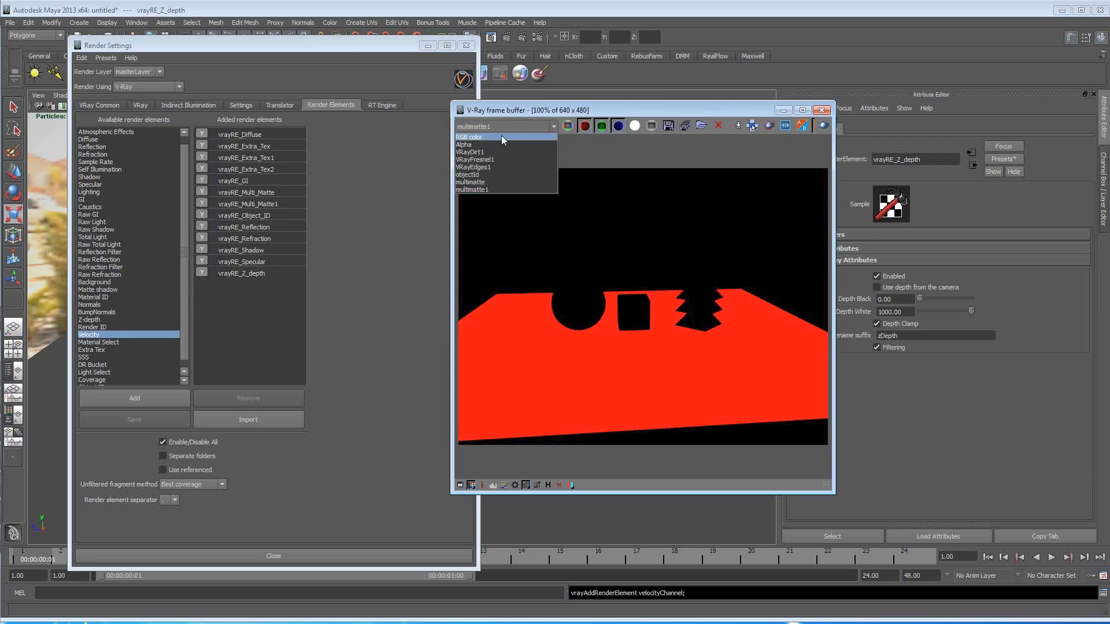
{"action": "left_click", "coordinate": [501, 135]}
{"action": "left_click", "coordinate": [823, 126]}
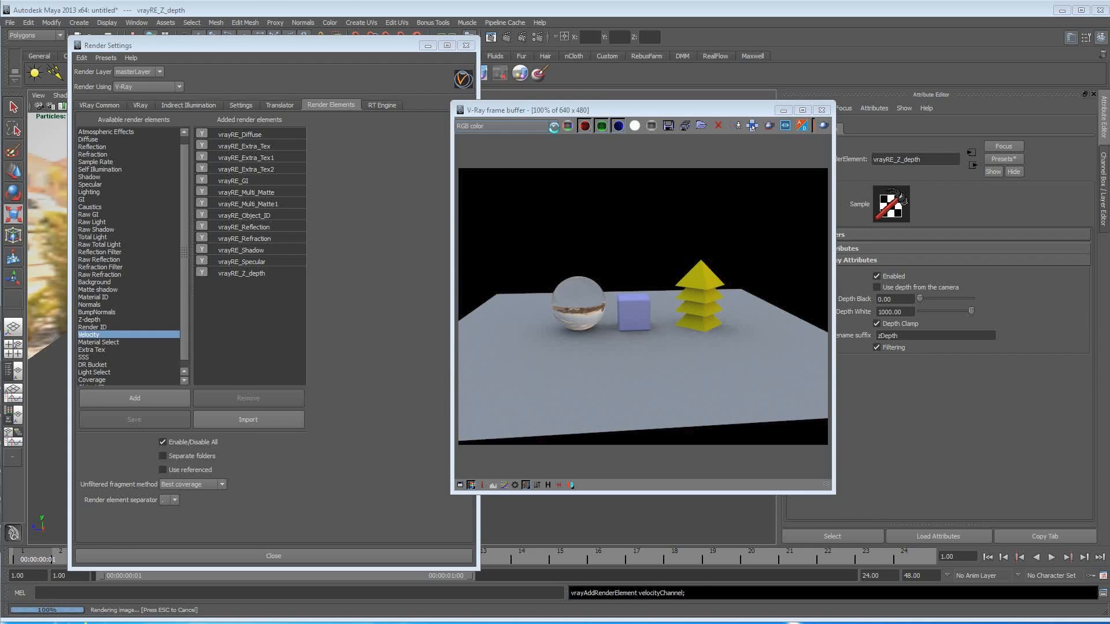
Display the diffuse channel in the frame buffer, followed by the reflect channel.
{"action": "left_click", "coordinate": [554, 126]}
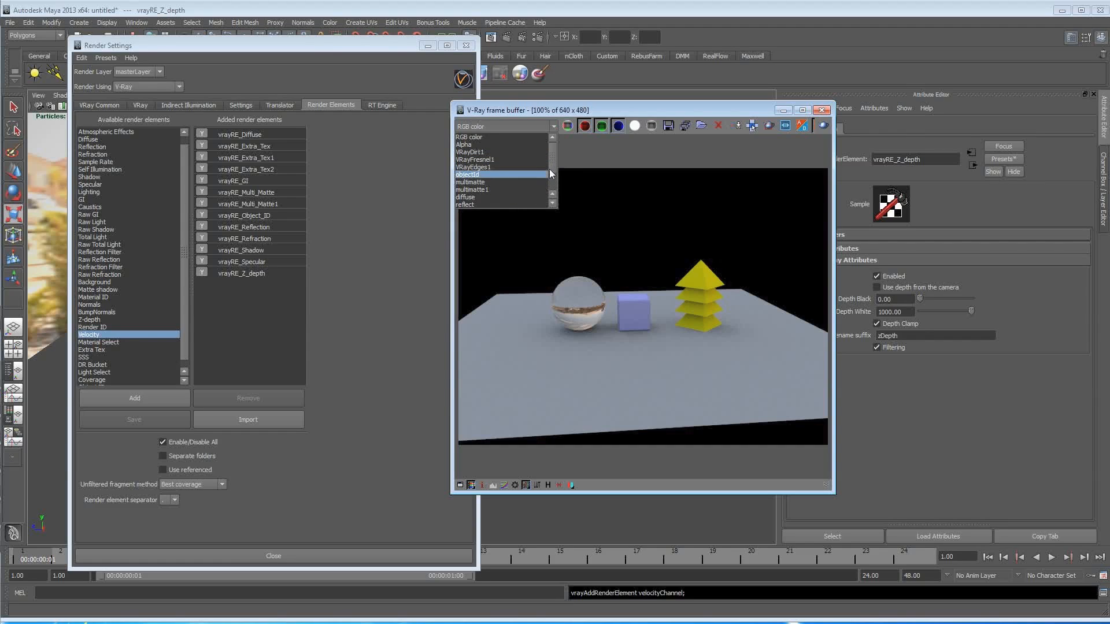
{"action": "scroll", "coordinate": [553, 174], "scroll_direction": "down", "scroll_amount": 1}
{"action": "left_click", "coordinate": [502, 182]}
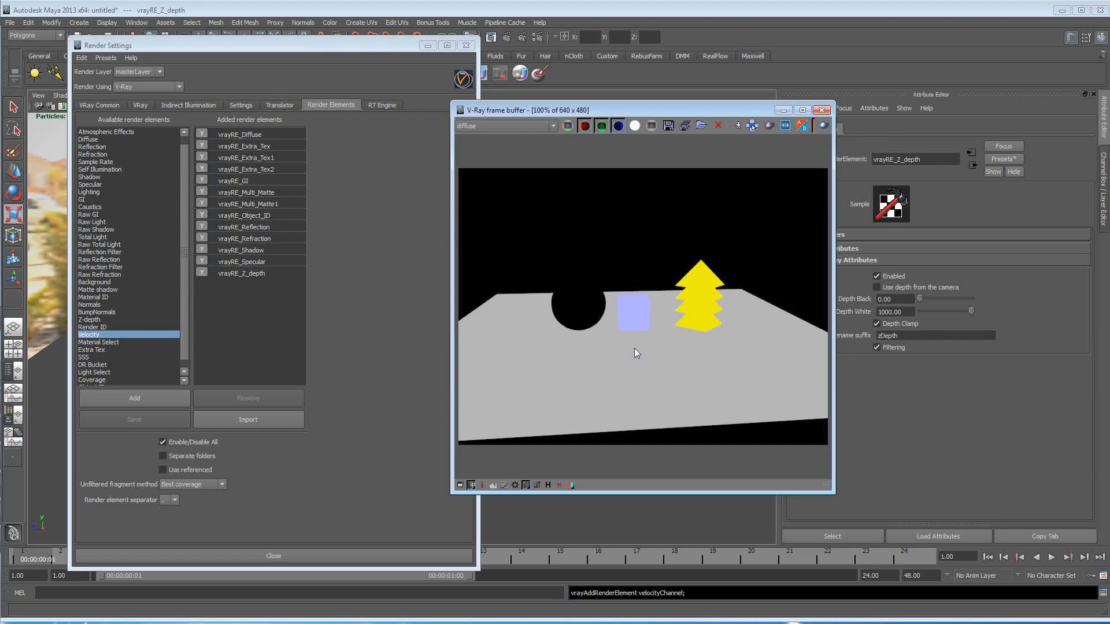
{"action": "left_click", "coordinate": [554, 126]}
{"action": "left_click", "coordinate": [523, 190]}
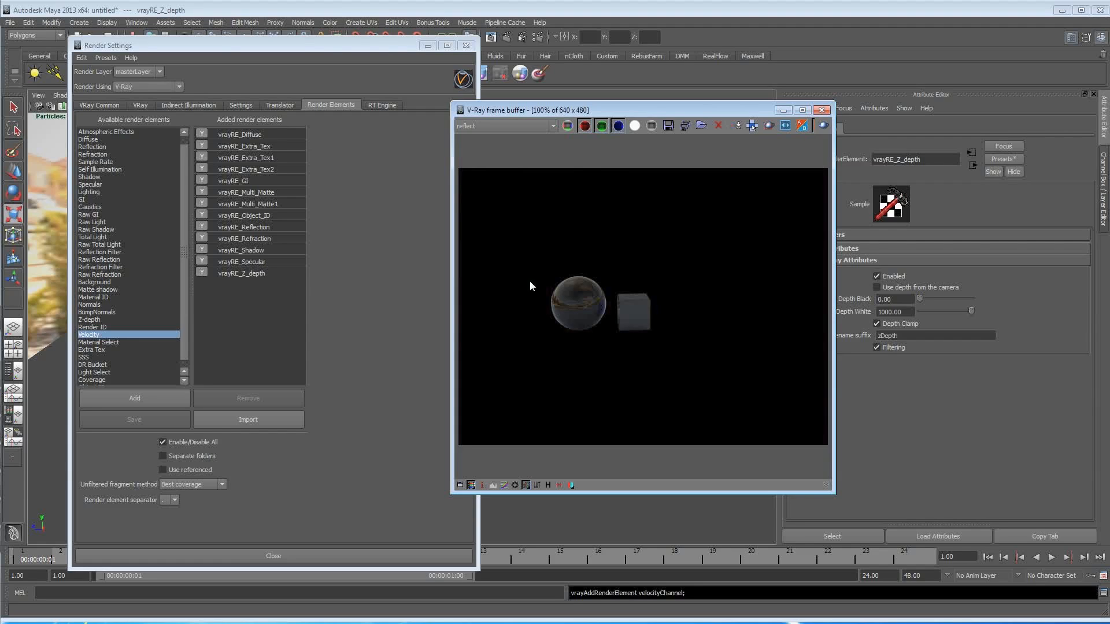
Compare the RGB color image with the reflect channel, and display the refract channel.
{"action": "left_click", "coordinate": [635, 126]}
{"action": "left_click", "coordinate": [568, 126]}
{"action": "left_click", "coordinate": [554, 126]}
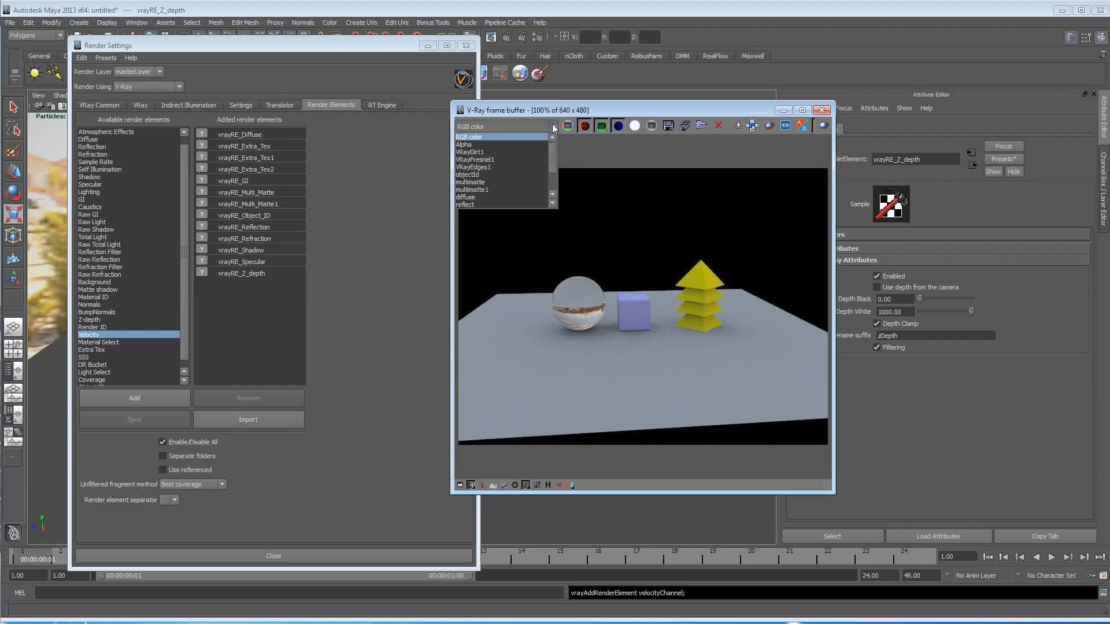
{"action": "scroll", "coordinate": [500, 189], "scroll_direction": "down", "scroll_amount": 1}
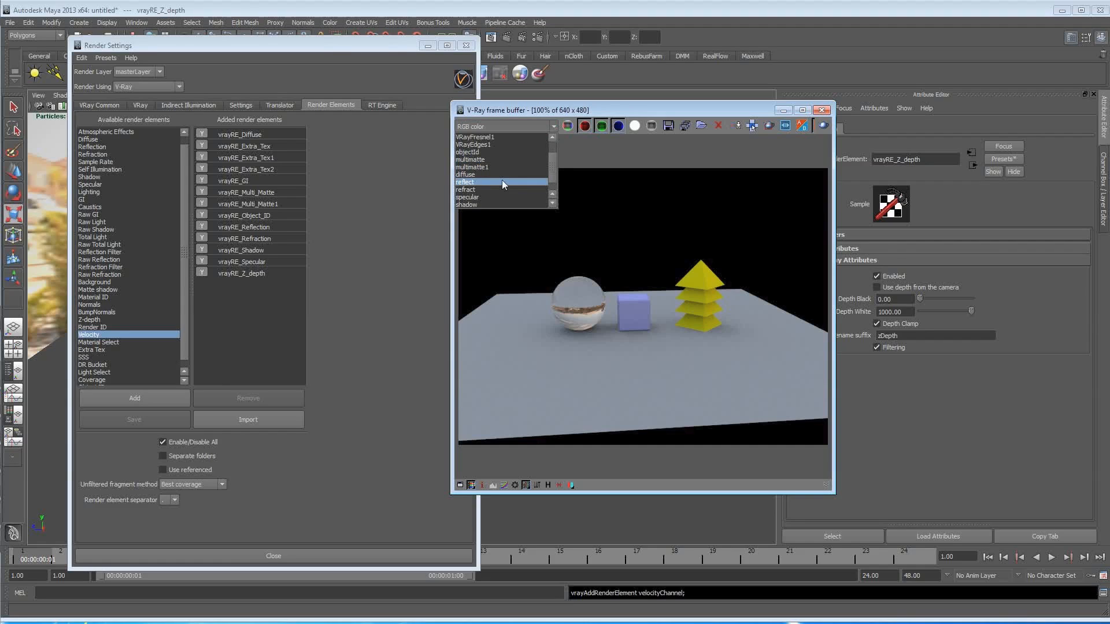
{"action": "left_click", "coordinate": [502, 182]}
{"action": "left_click", "coordinate": [498, 125]}
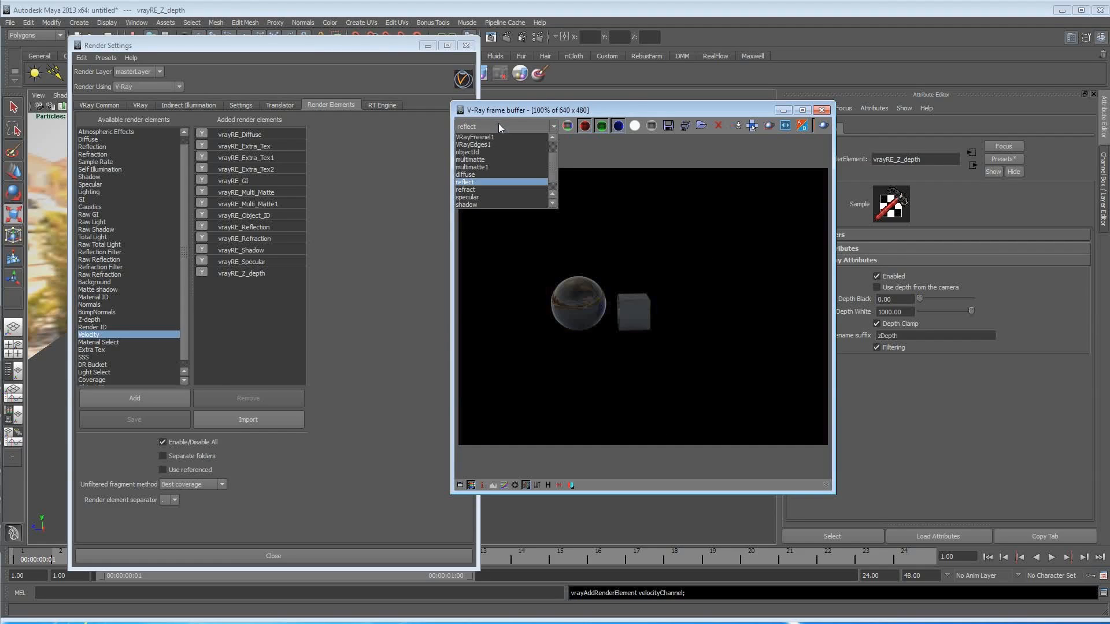
{"action": "left_click", "coordinate": [499, 190]}
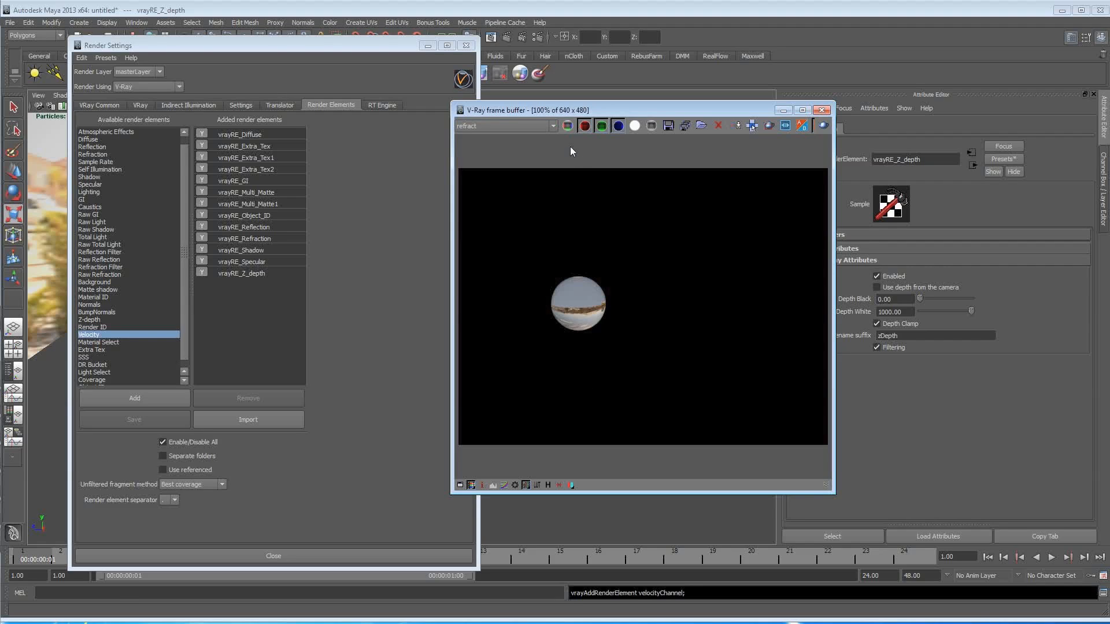
Display the specular channel in the frame buffer, followed by the shadow channel.
{"action": "left_click", "coordinate": [550, 128]}
{"action": "left_click", "coordinate": [520, 199]}
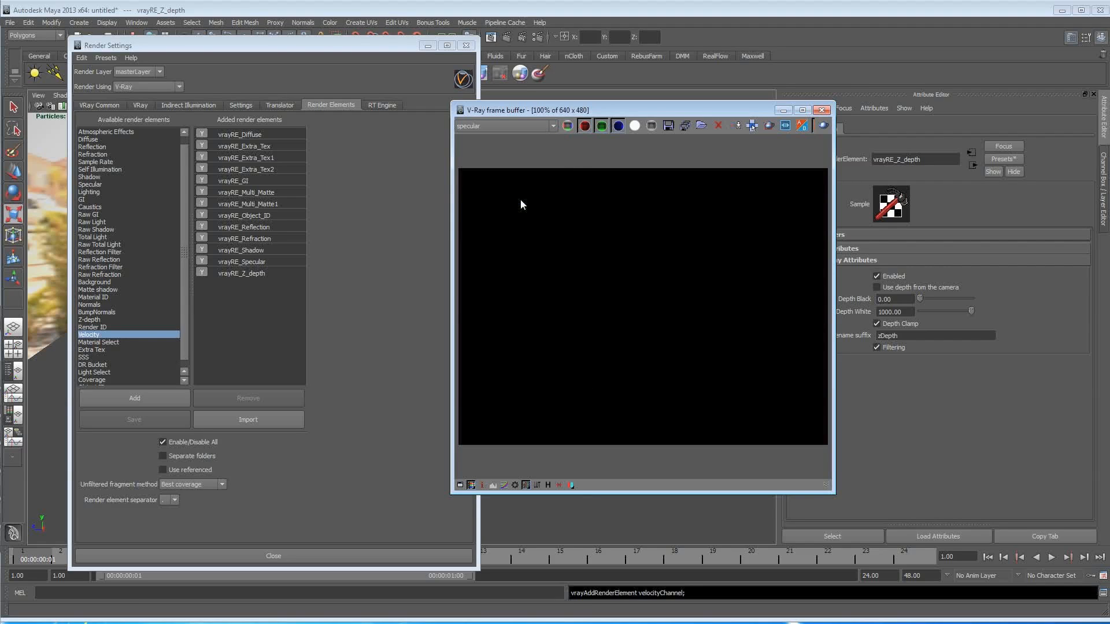
{"action": "left_click", "coordinate": [553, 127]}
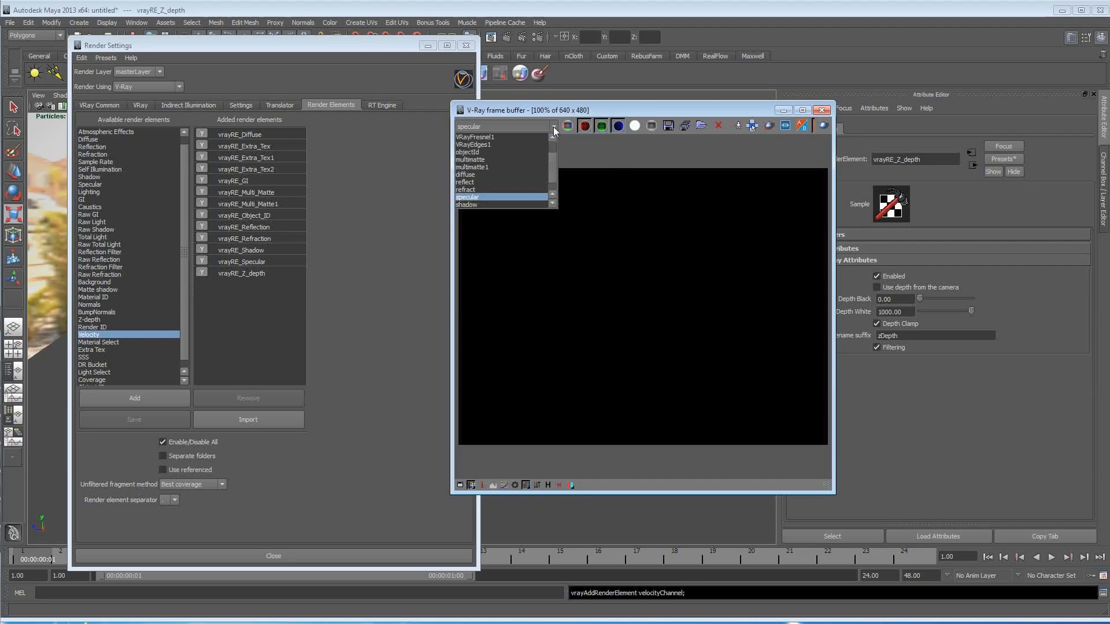
{"action": "scroll", "coordinate": [553, 167], "scroll_direction": "down", "scroll_amount": 2}
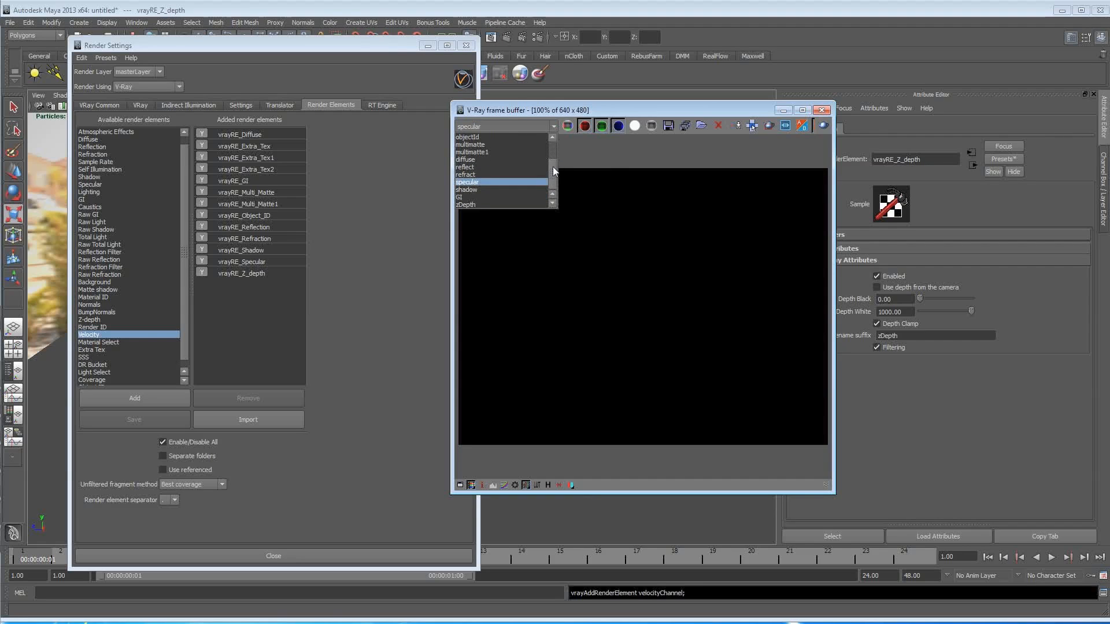
{"action": "left_click", "coordinate": [521, 189]}
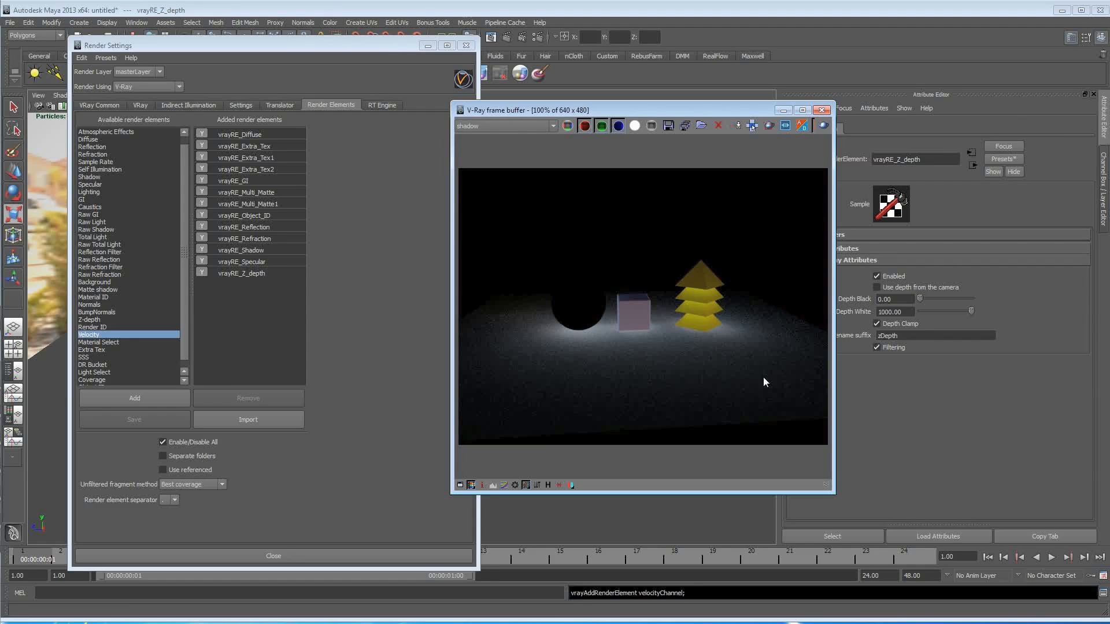
Switch the frame buffer back to RGB color for comparison and redisplay the shadow channel.
{"action": "left_click", "coordinate": [551, 125]}
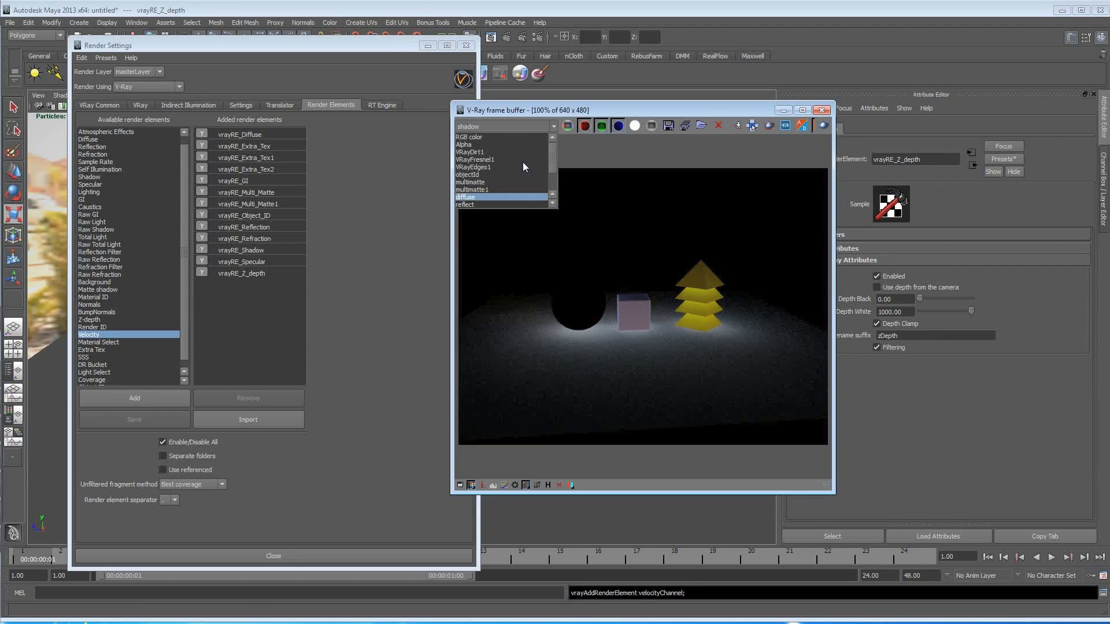
{"action": "left_click", "coordinate": [514, 138]}
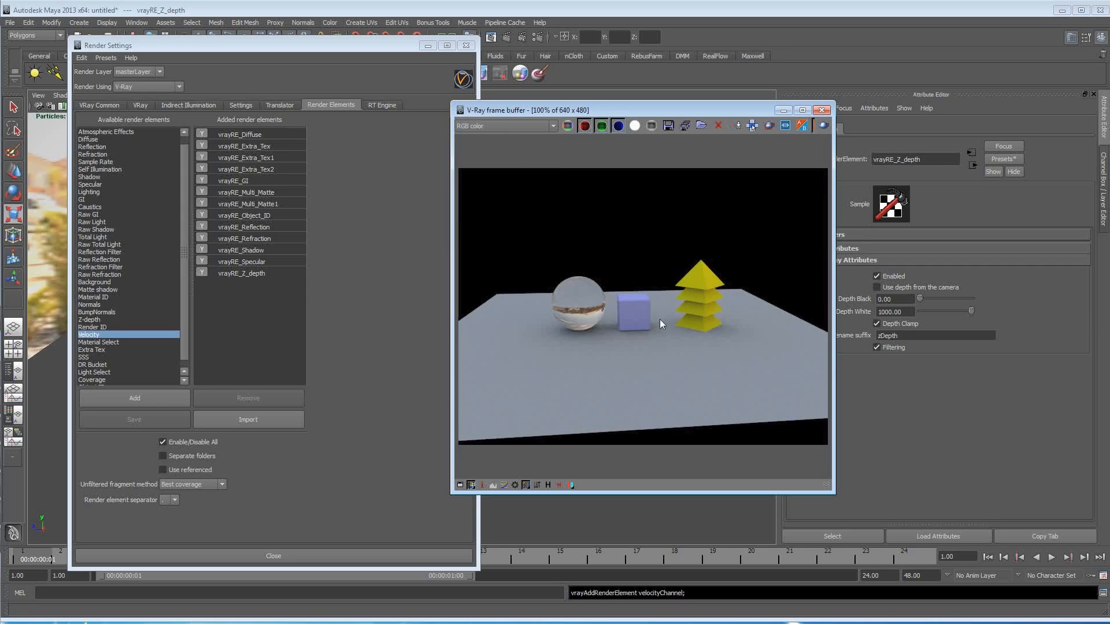
{"action": "left_click", "coordinate": [548, 128]}
{"action": "scroll", "coordinate": [505, 179], "scroll_direction": "down", "scroll_amount": 3}
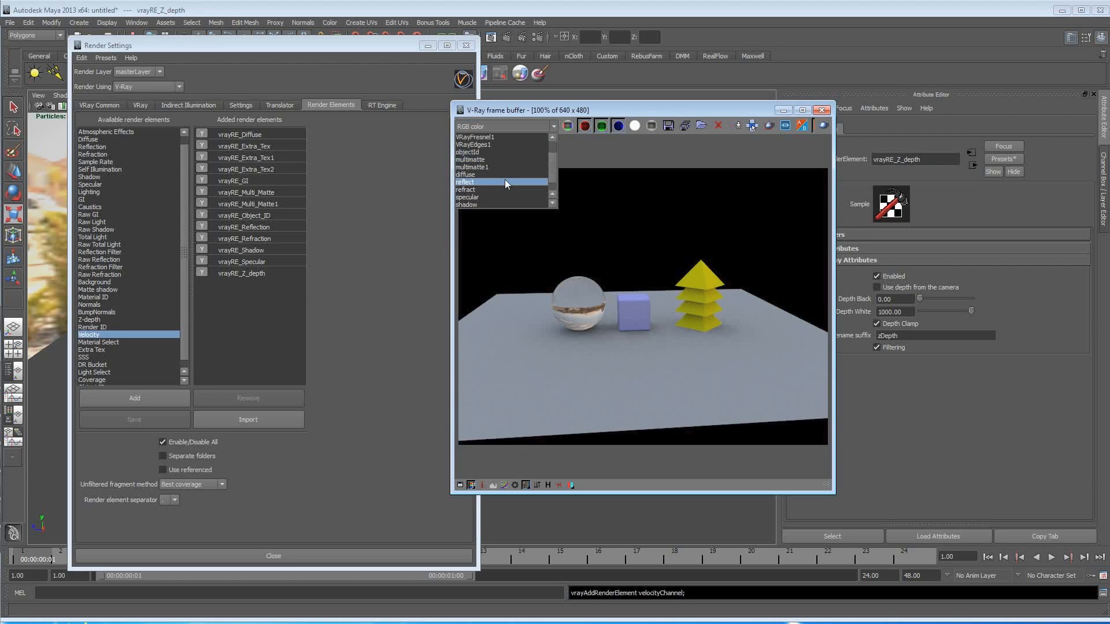
{"action": "left_click", "coordinate": [501, 190]}
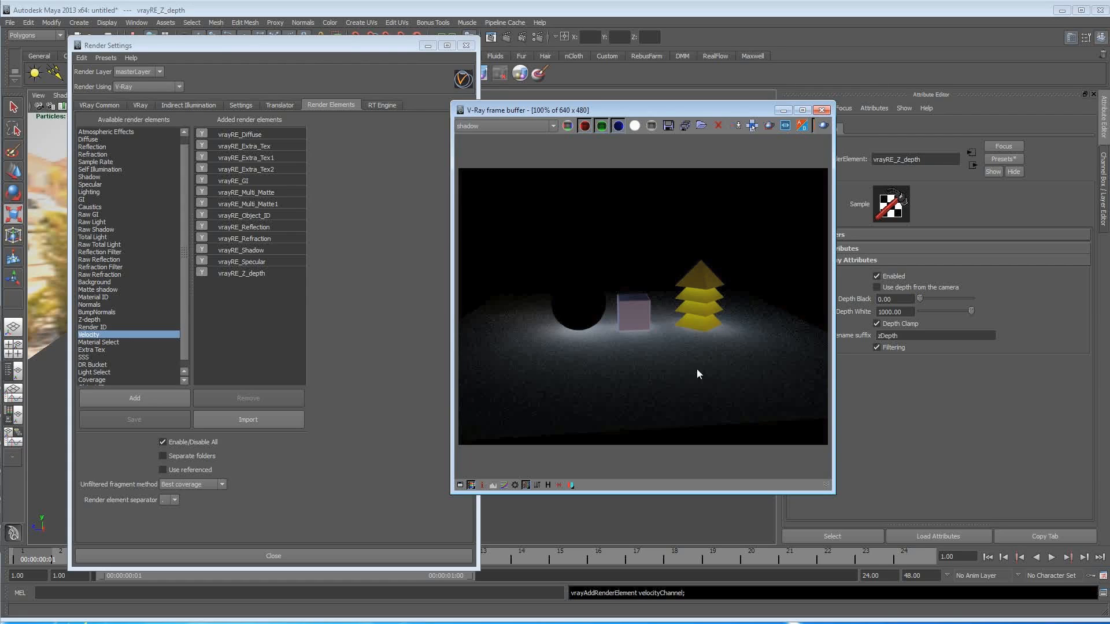
Move the frame buffer clear of the attributes, select VRayLightDome1 in the Outliner and set its sampling Subdivs to 24.
{"action": "left_click_drag", "start_coordinate": [695, 109], "coordinate": [648, 108]}
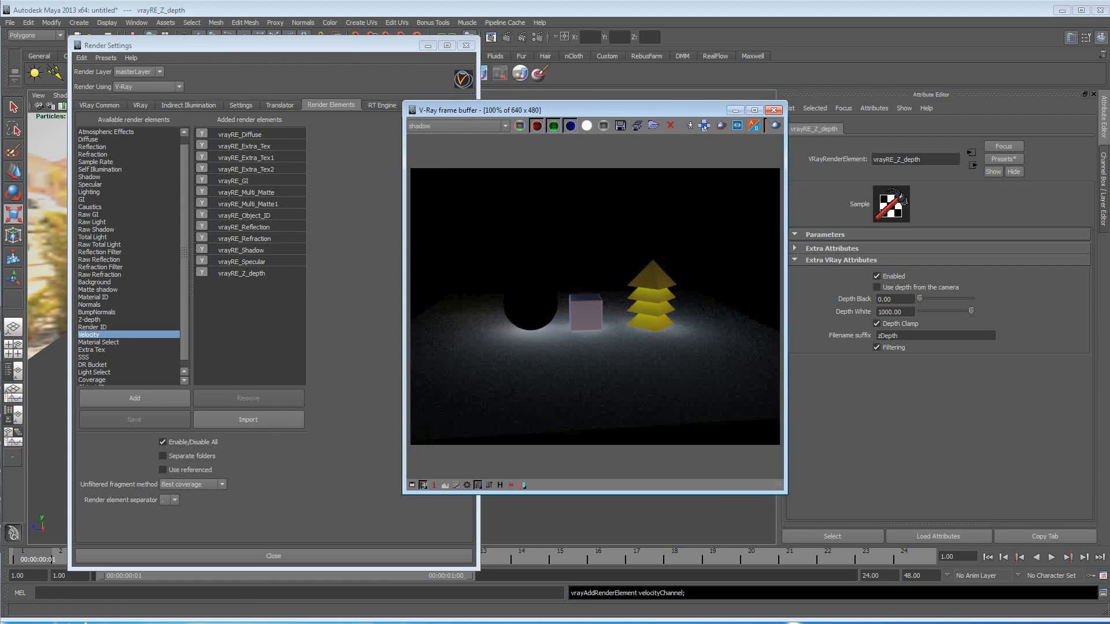
{"action": "left_click", "coordinate": [137, 23]}
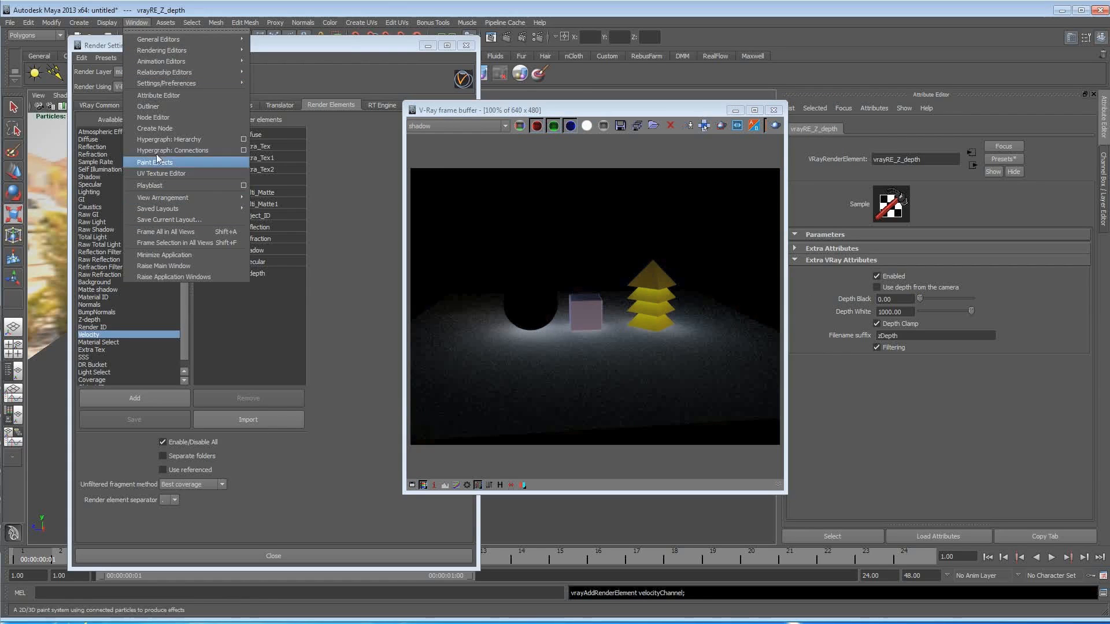
{"action": "left_click", "coordinate": [154, 107]}
{"action": "left_click", "coordinate": [276, 239]}
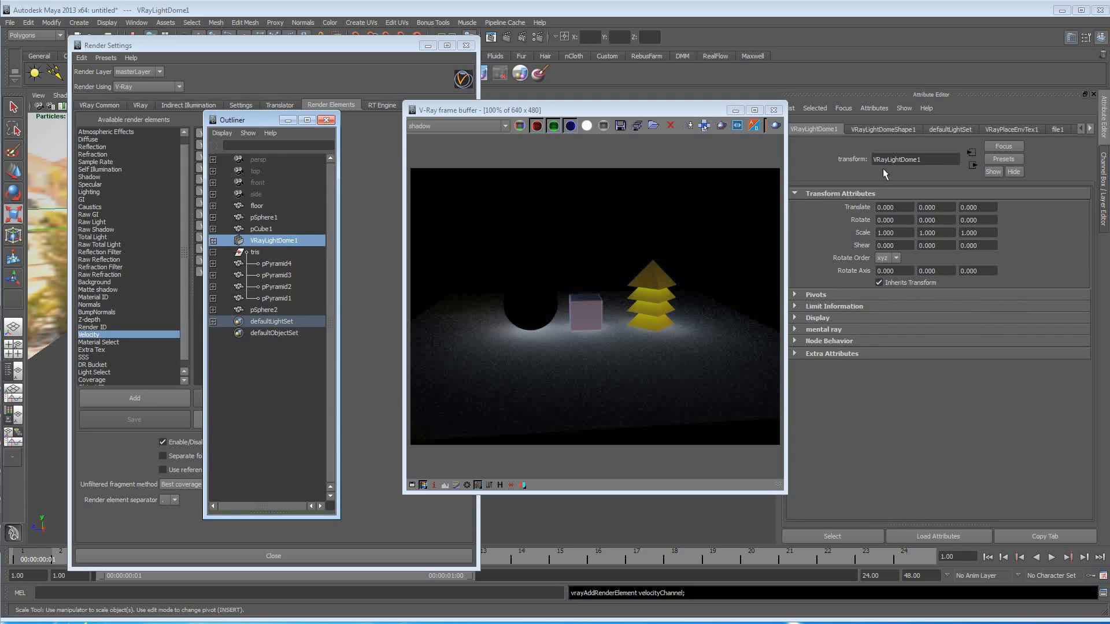
{"action": "left_click", "coordinate": [879, 129]}
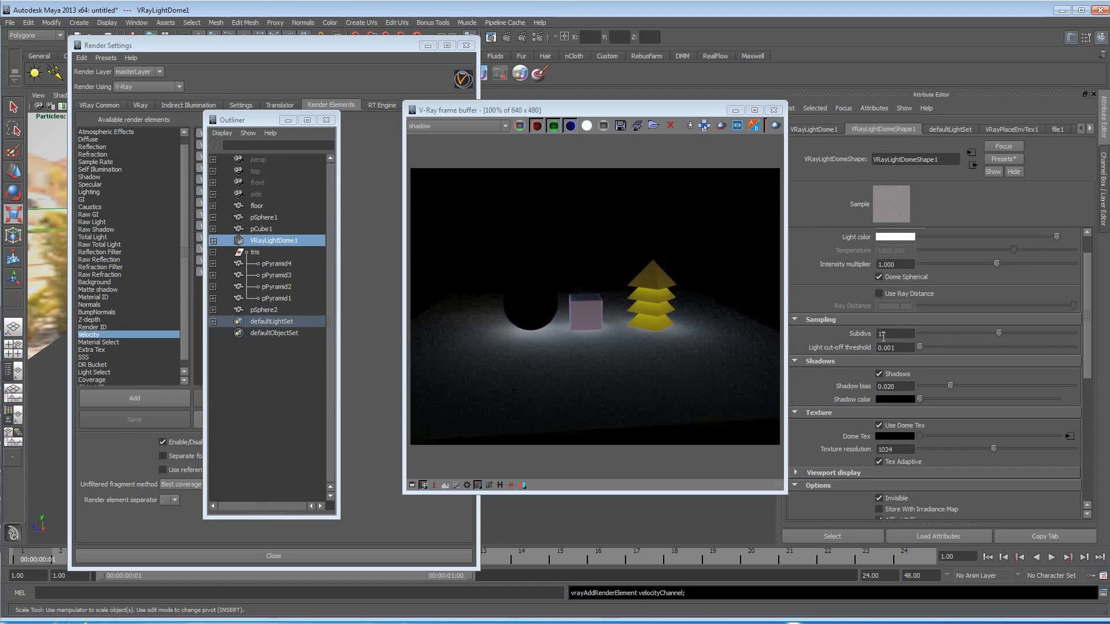
{"action": "left_click_drag", "start_coordinate": [996, 333], "coordinate": [1034, 333]}
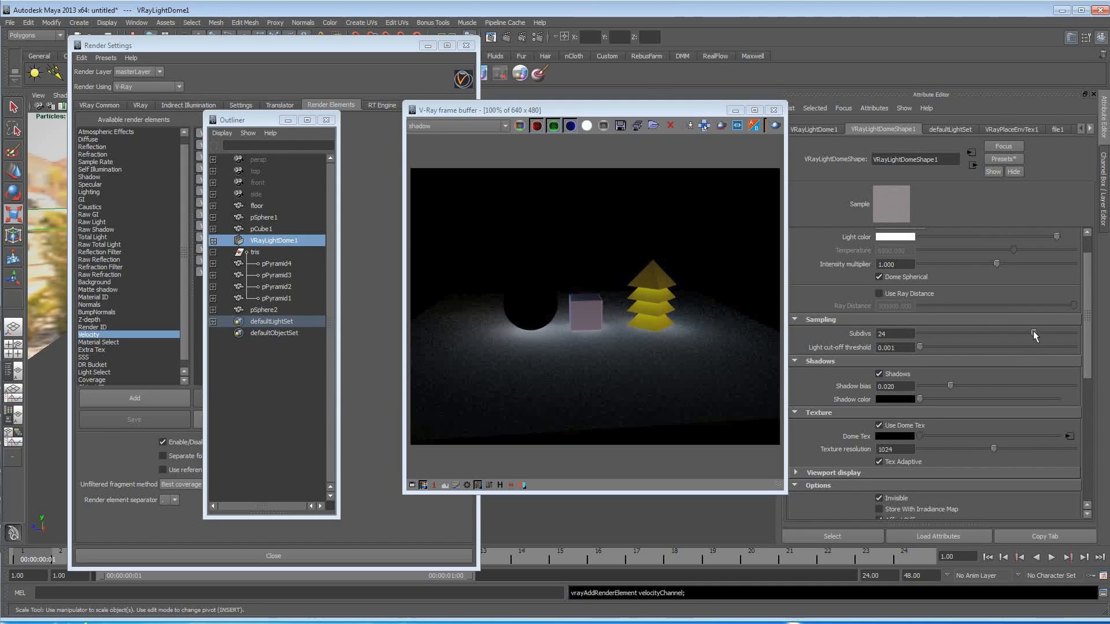
Render a test region on the floor in front of the sphere and turn region rendering off.
{"action": "left_click", "coordinate": [771, 127]}
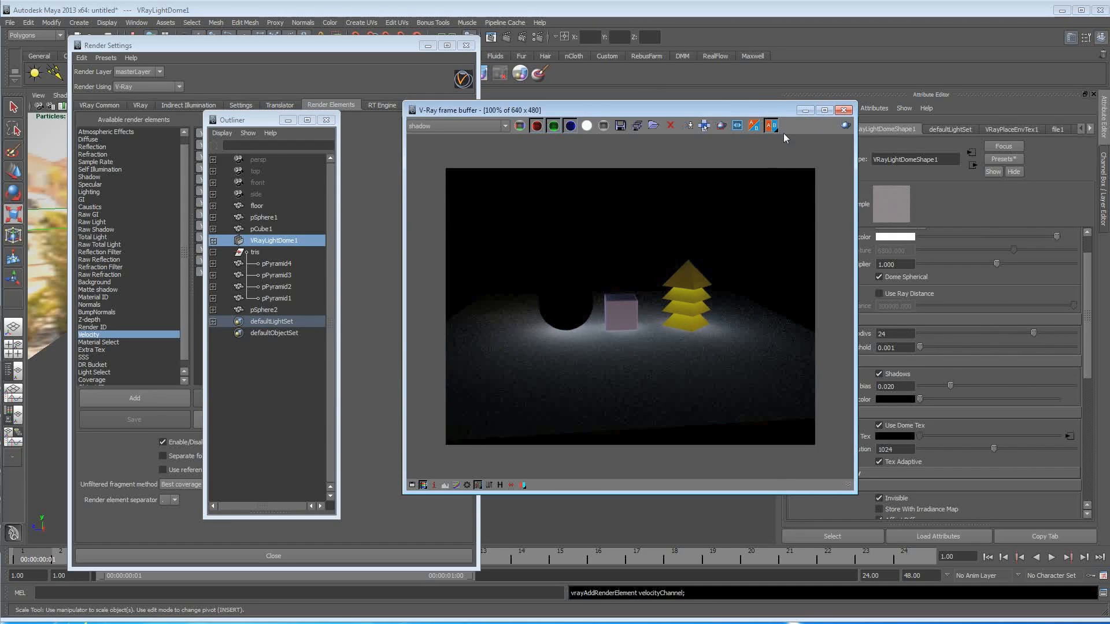
{"action": "left_click", "coordinate": [721, 126]}
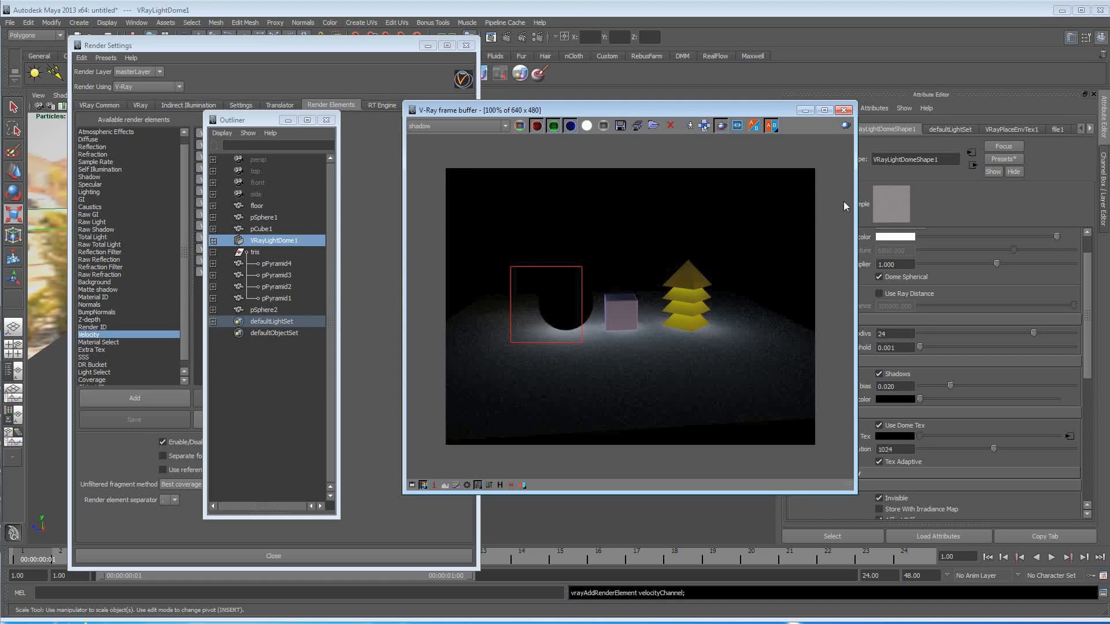
{"action": "left_click_drag", "start_coordinate": [473, 333], "coordinate": [549, 391]}
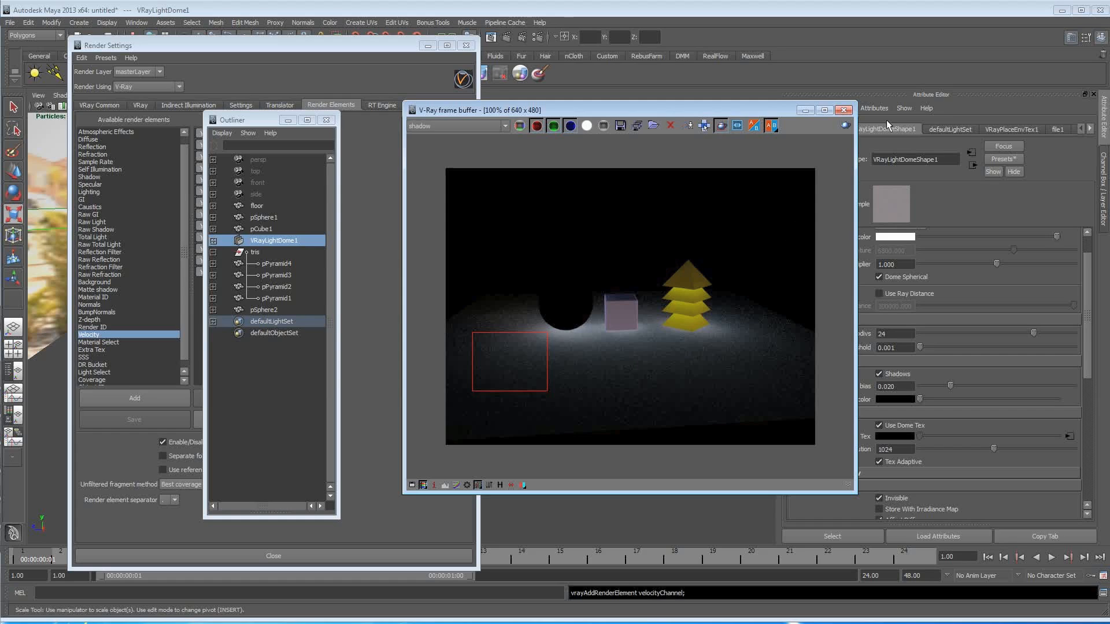
{"action": "left_click", "coordinate": [846, 126]}
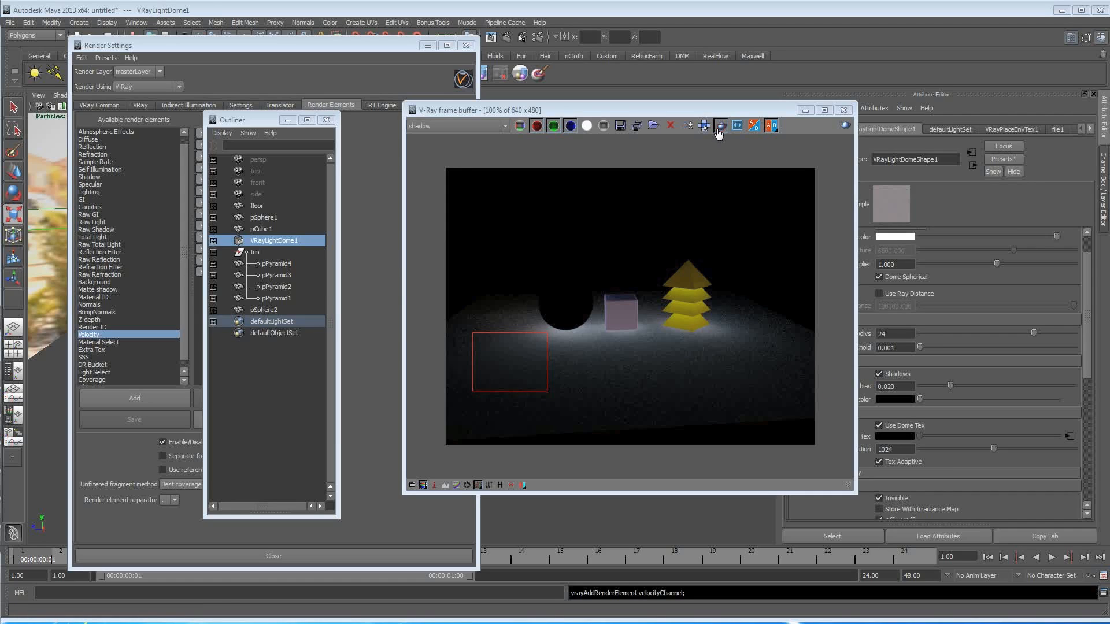
{"action": "left_click", "coordinate": [718, 130]}
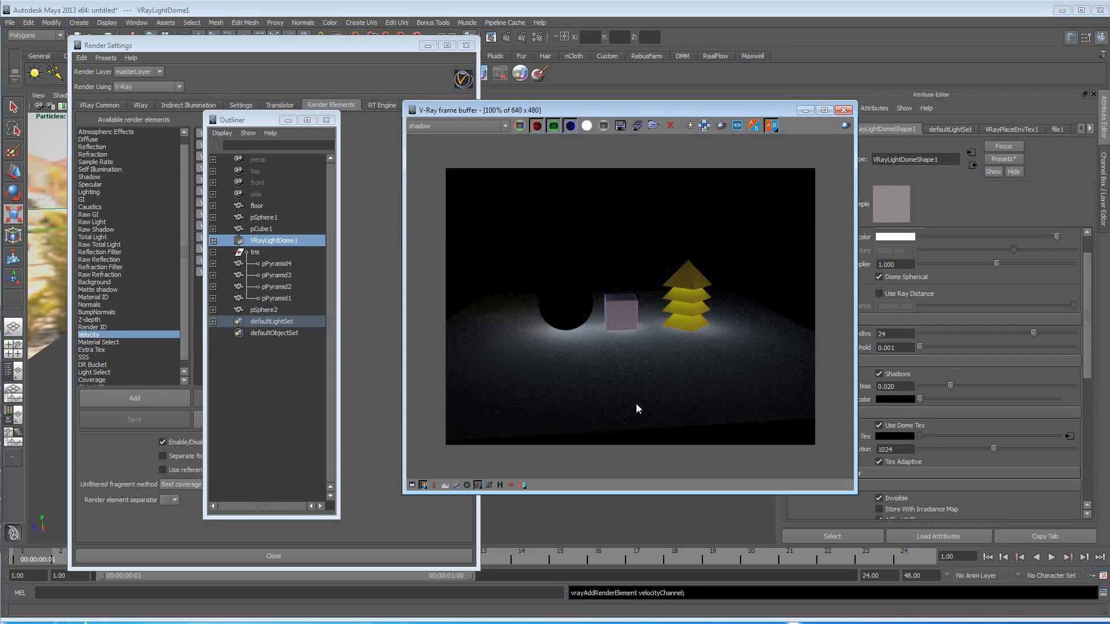
Show the DMC Sampler settings beside the frame buffer and enable Time Dependent sampling.
{"action": "left_click", "coordinate": [347, 48]}
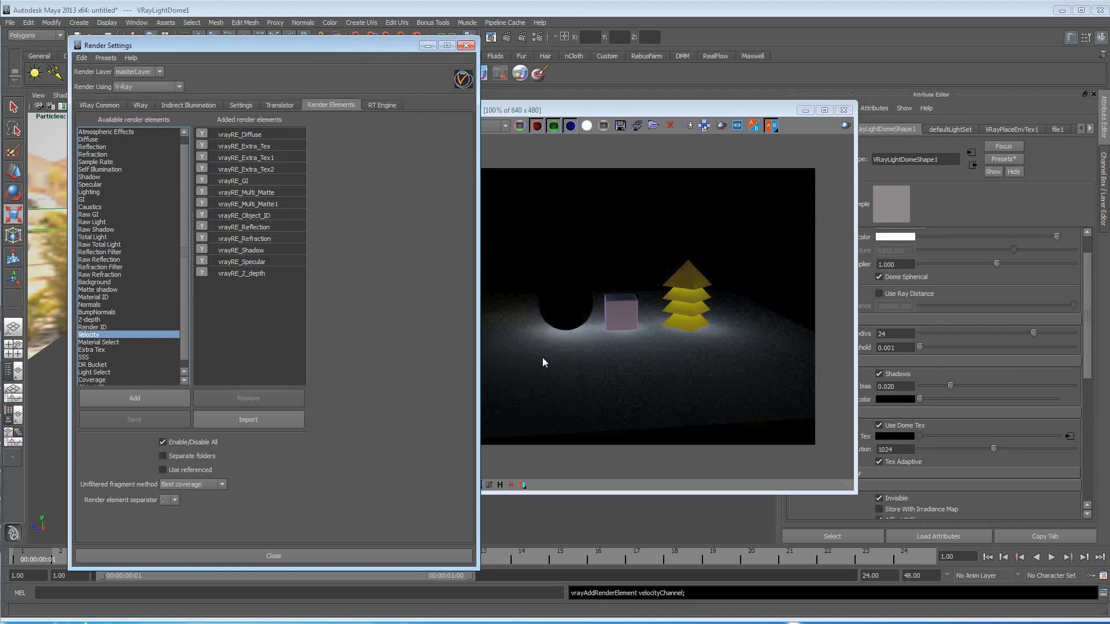
{"action": "left_click_drag", "start_coordinate": [652, 111], "coordinate": [715, 115]}
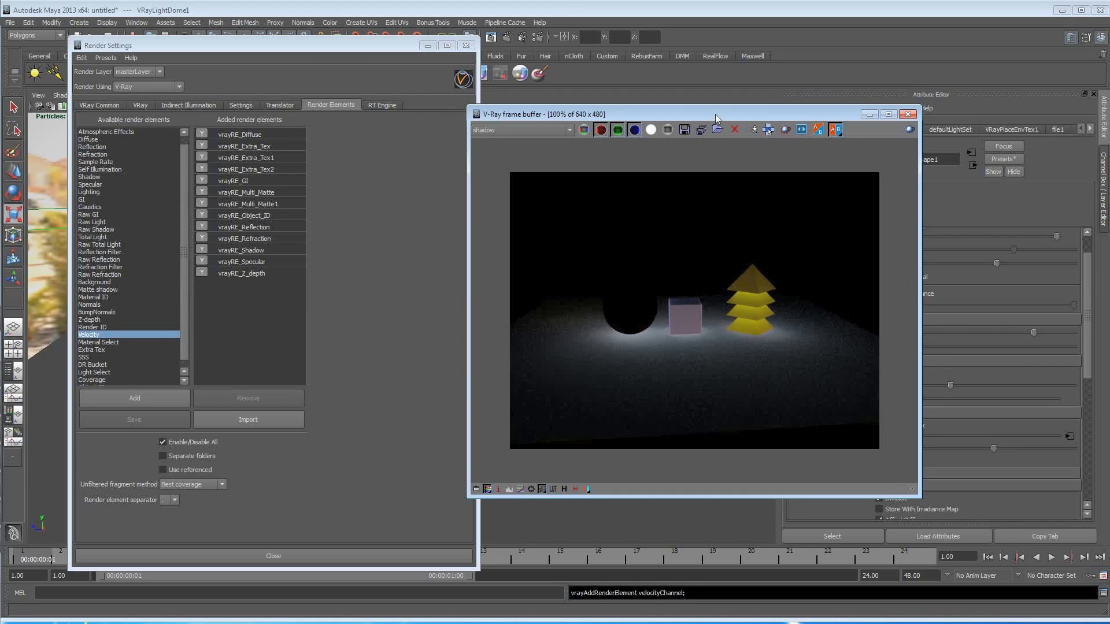
{"action": "left_click", "coordinate": [172, 102]}
{"action": "left_click", "coordinate": [238, 105]}
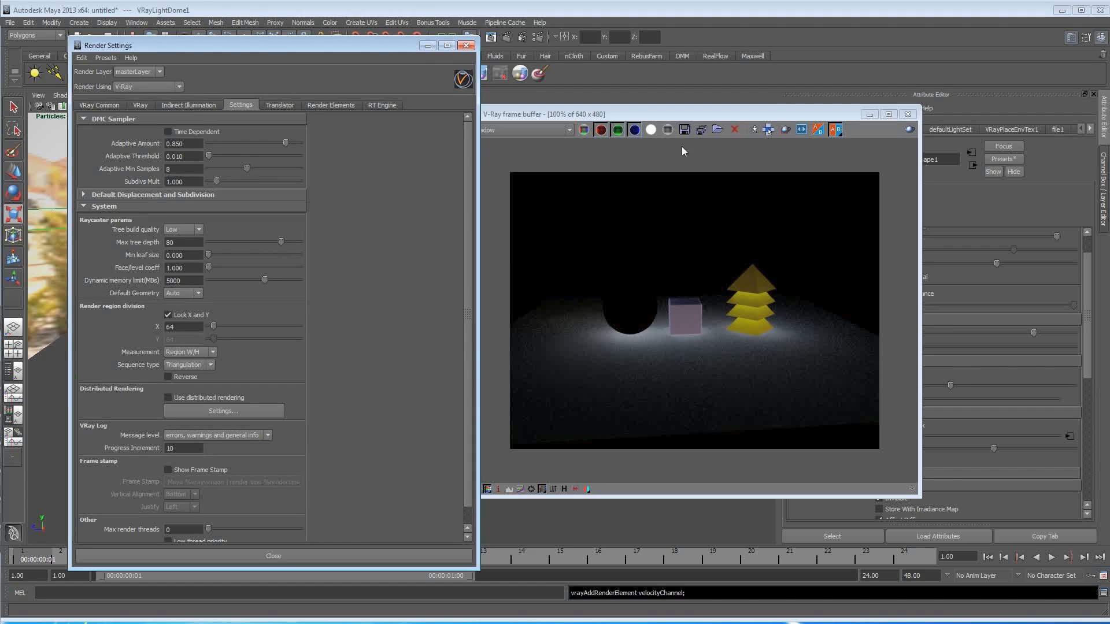
{"action": "left_click_drag", "start_coordinate": [657, 116], "coordinate": [532, 116]}
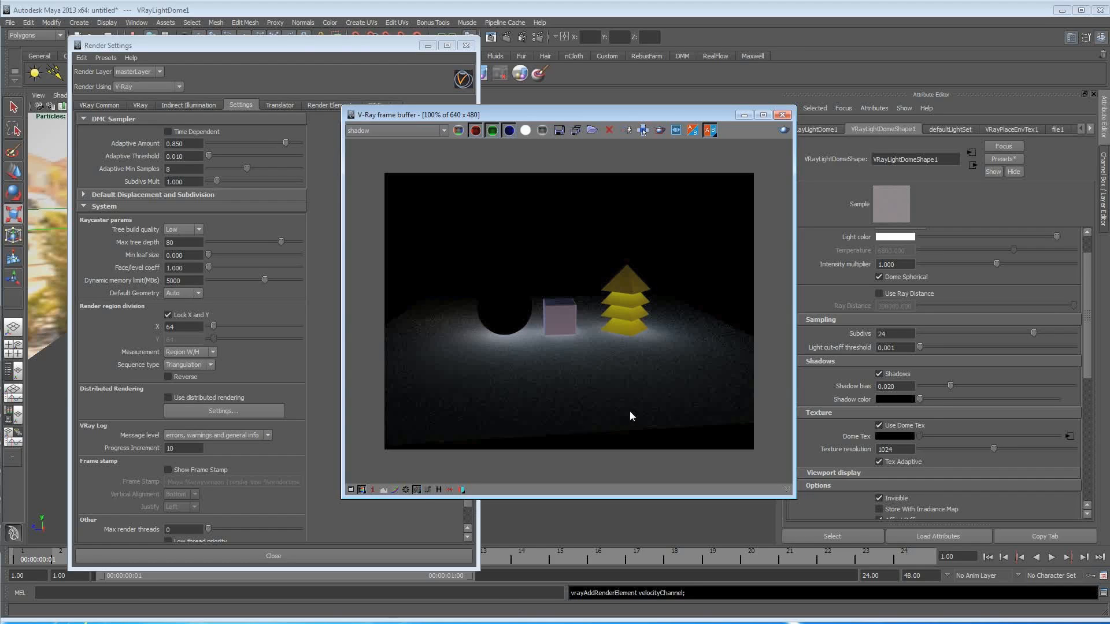
{"action": "left_click", "coordinate": [195, 132]}
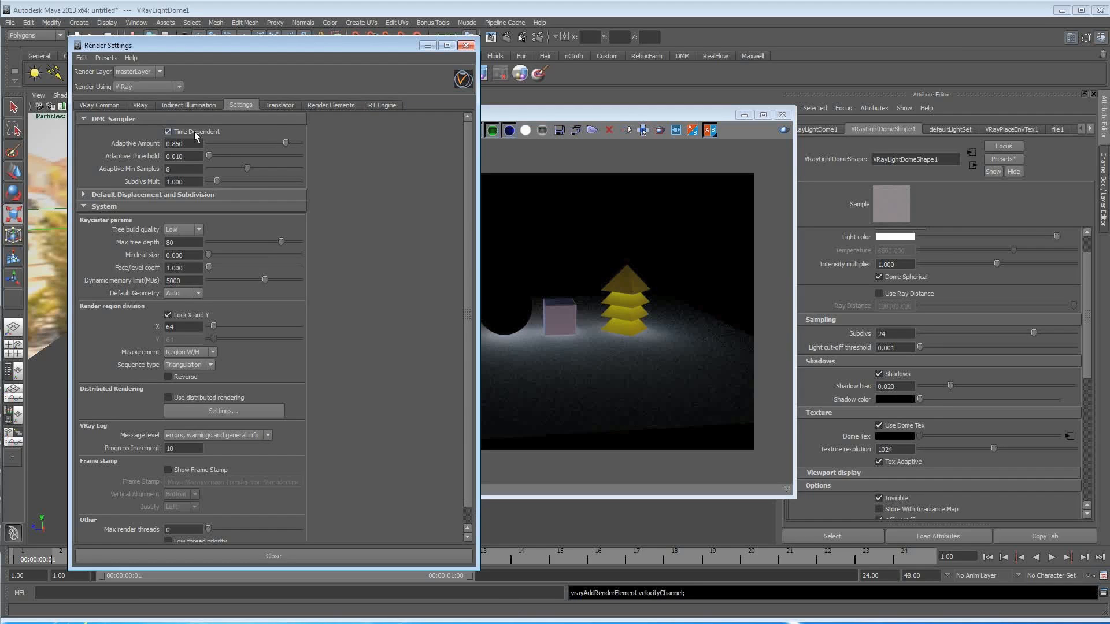
{"action": "left_click_drag", "start_coordinate": [521, 113], "coordinate": [502, 112]}
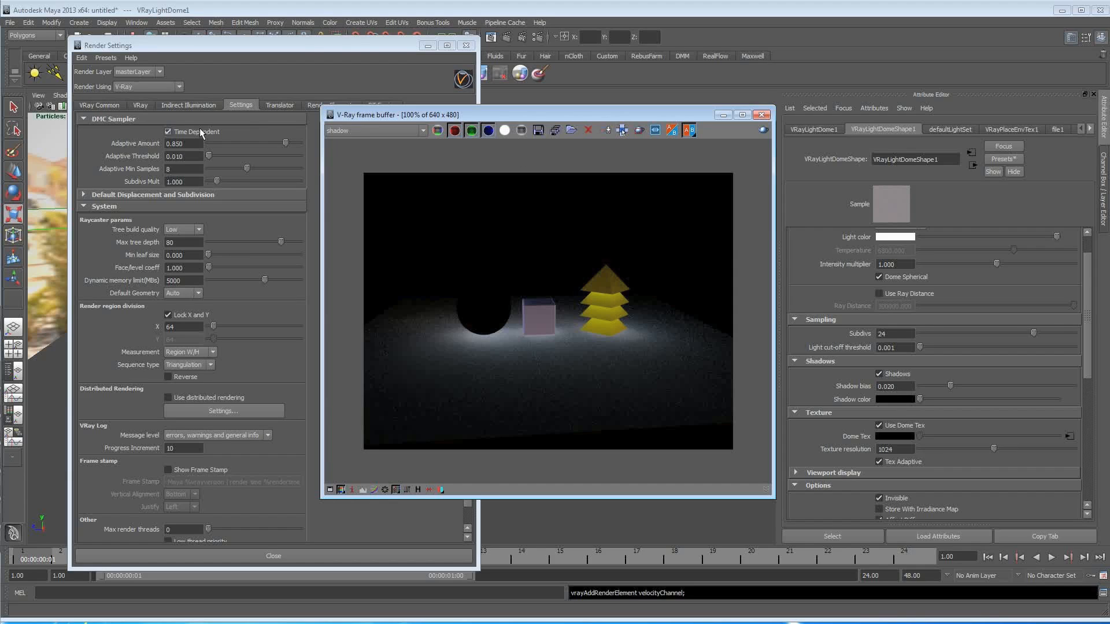
Move the render settings aside and display the GI channel in the frame buffer.
{"action": "left_click_drag", "start_coordinate": [299, 50], "coordinate": [255, 48]}
{"action": "left_click", "coordinate": [374, 131]}
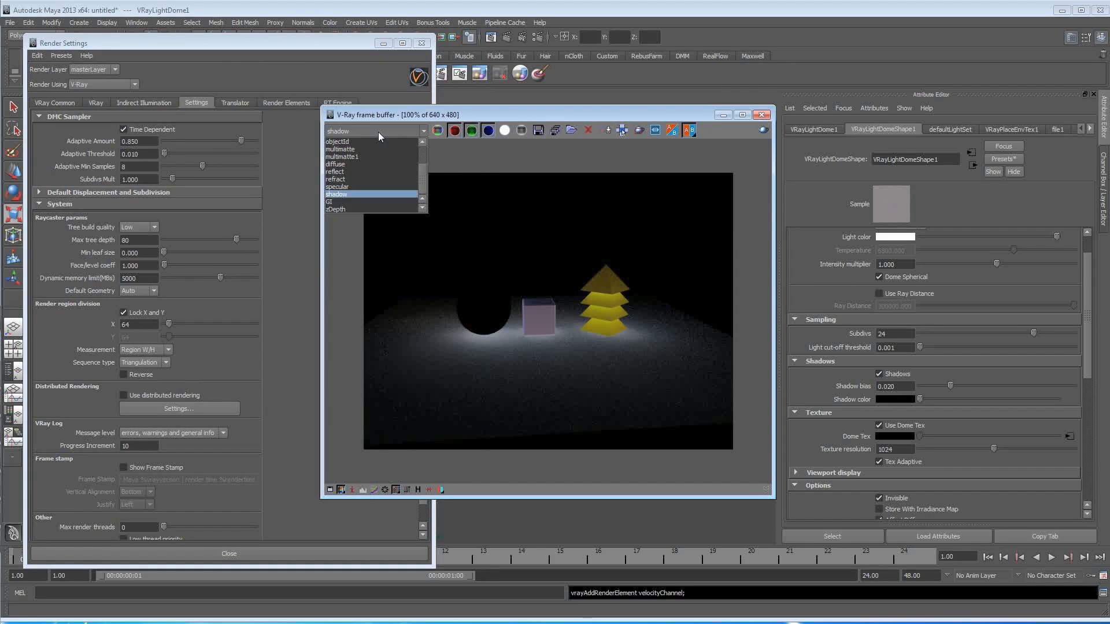
{"action": "left_click", "coordinate": [373, 201]}
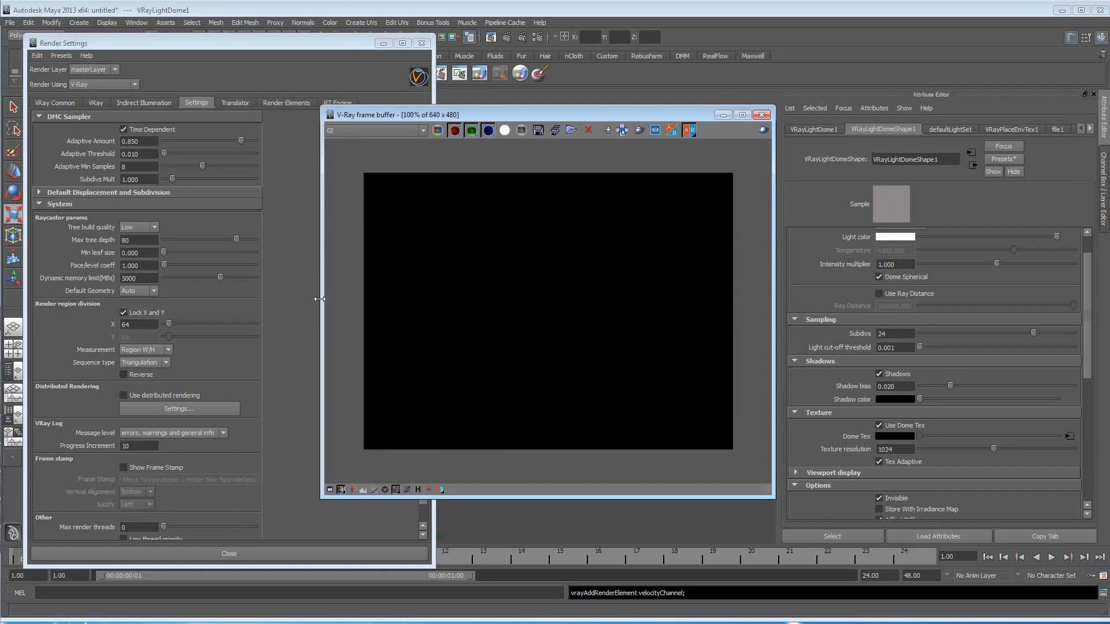
{"action": "left_click_drag", "start_coordinate": [327, 44], "coordinate": [336, 43]}
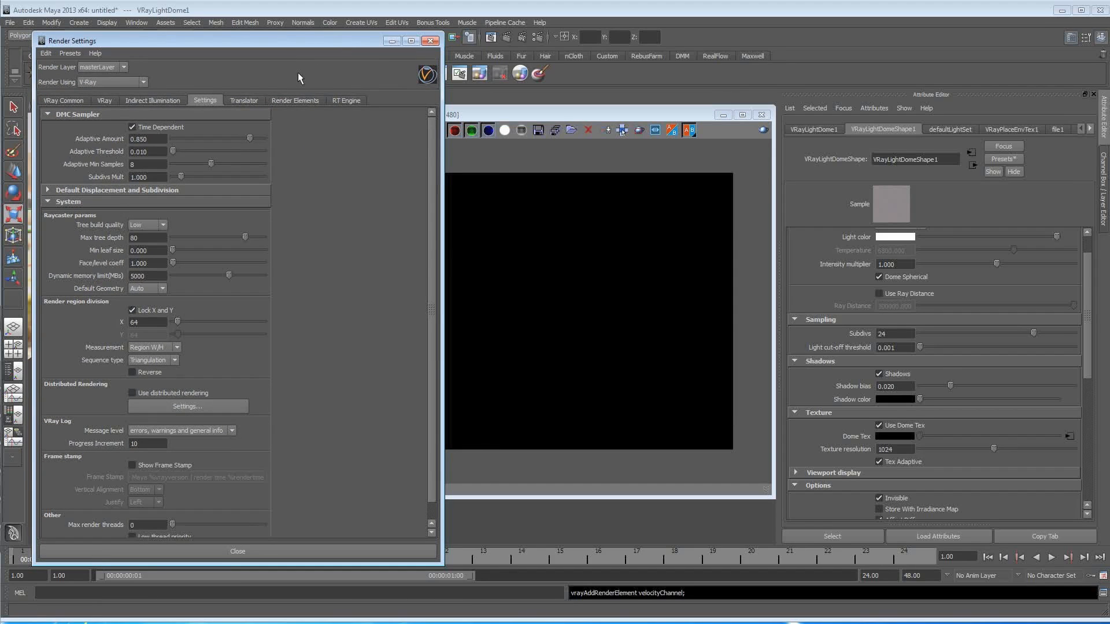
Turn on GI under Indirect Illumination and set the secondary bounces engine to Light cache.
{"action": "left_click", "coordinate": [170, 97]}
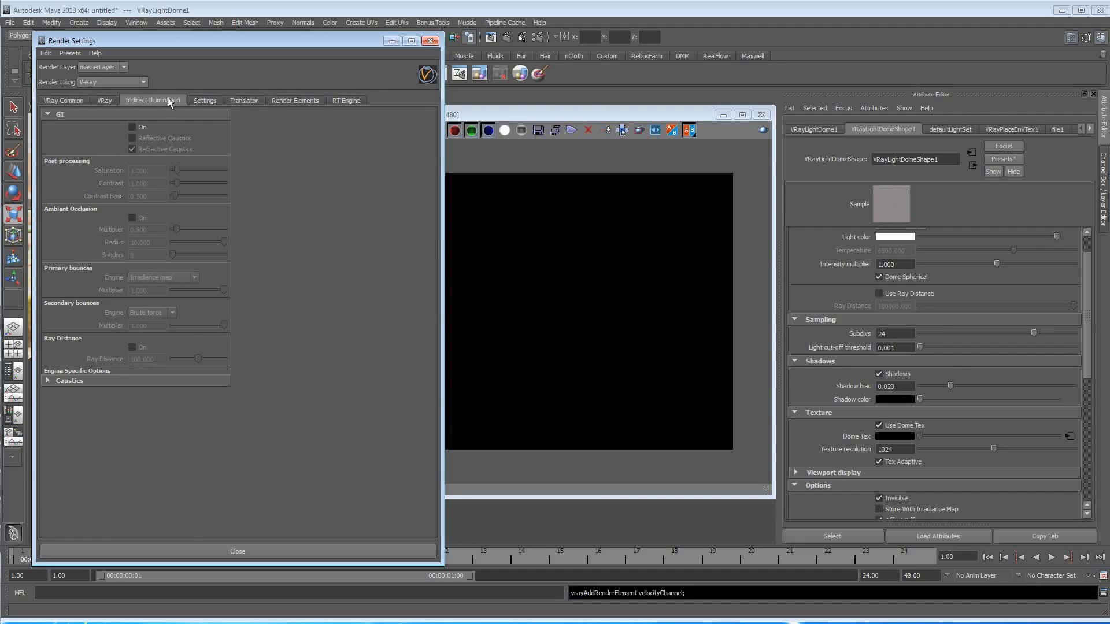
{"action": "left_click", "coordinate": [133, 127]}
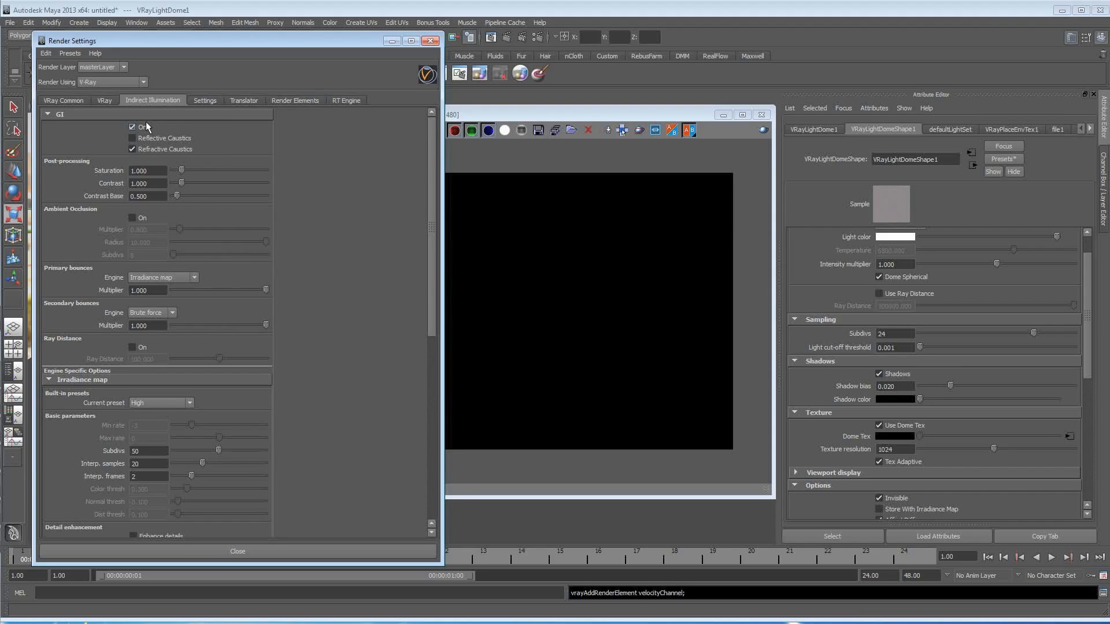
{"action": "left_click", "coordinate": [144, 125]}
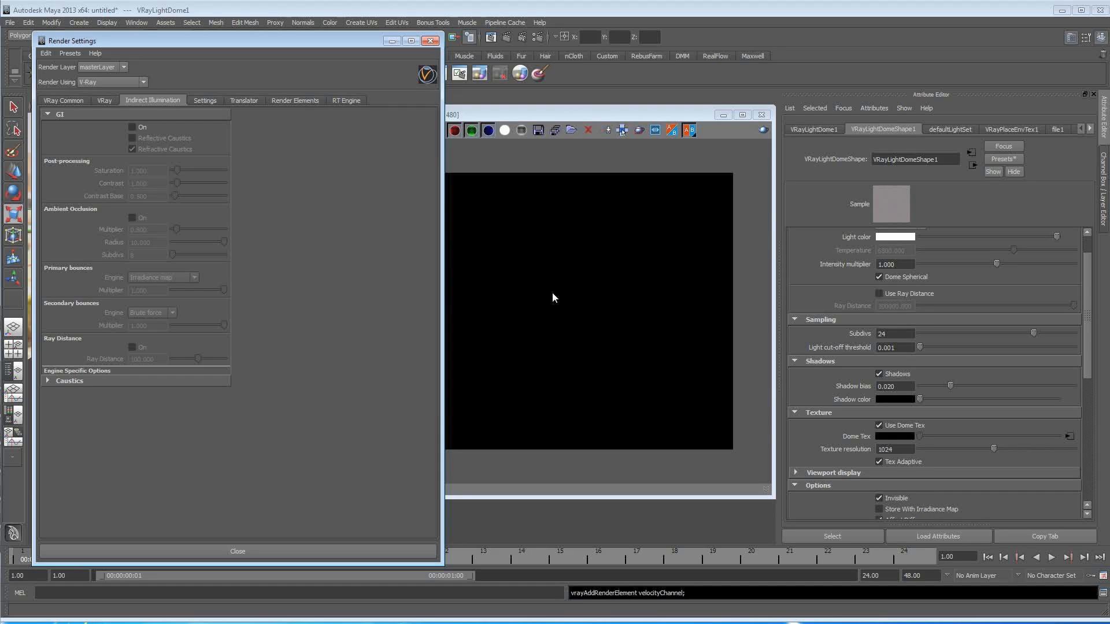
{"action": "left_click_drag", "start_coordinate": [604, 114], "coordinate": [623, 116]}
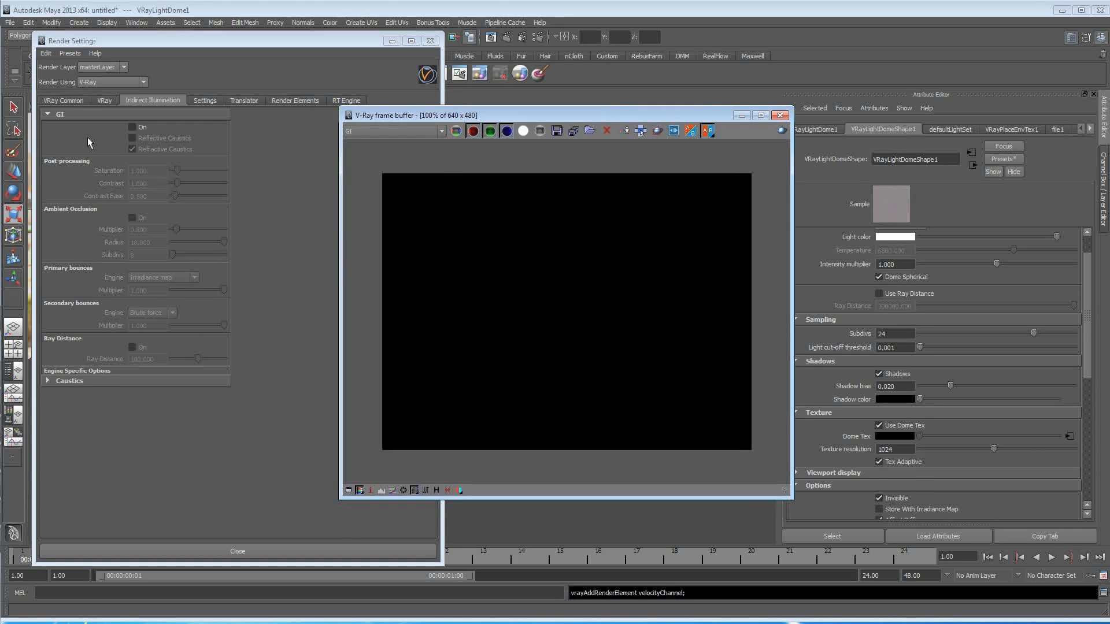
{"action": "left_click", "coordinate": [131, 126]}
{"action": "left_click", "coordinate": [155, 313]}
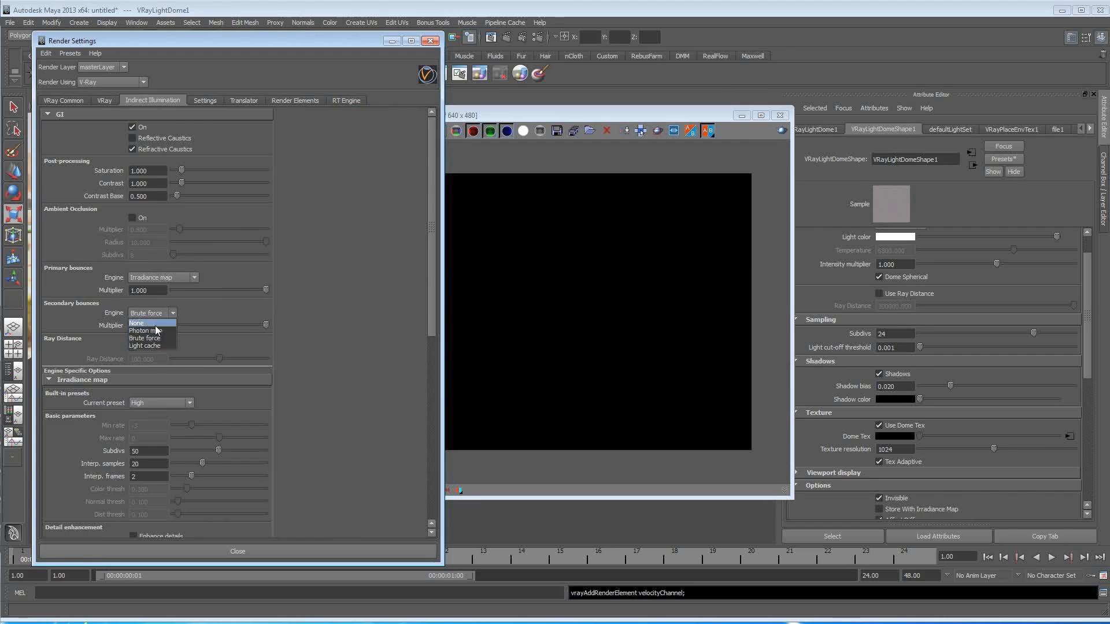
{"action": "left_click", "coordinate": [158, 345]}
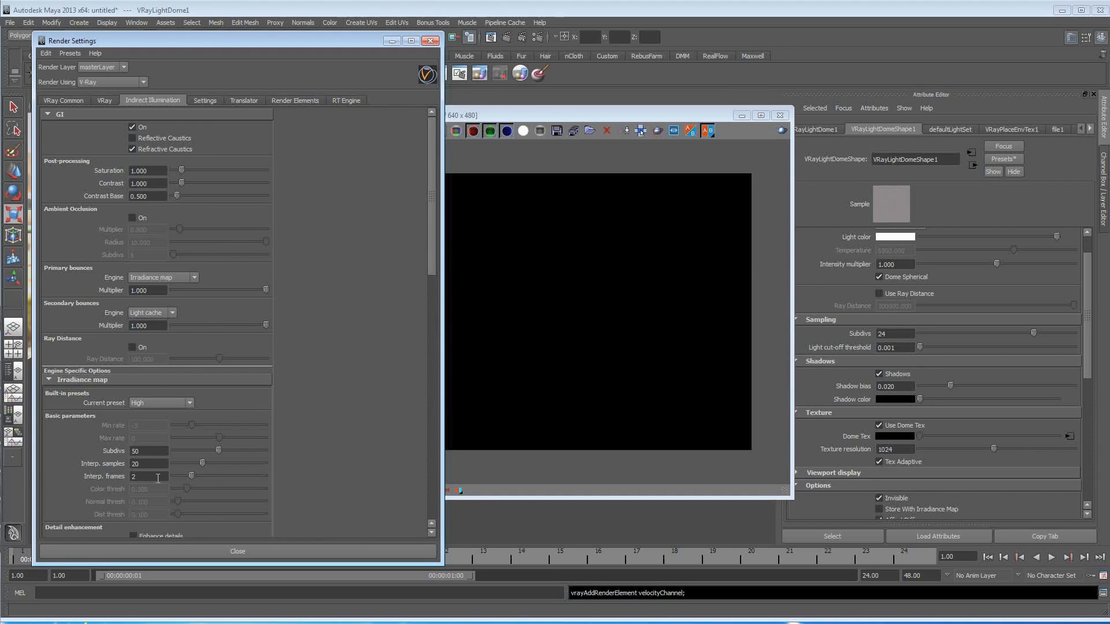
Set the light cache's Number of passes to 12 and render the scene with the GI channel displayed.
{"action": "scroll", "coordinate": [195, 481], "scroll_direction": "down", "scroll_amount": 10}
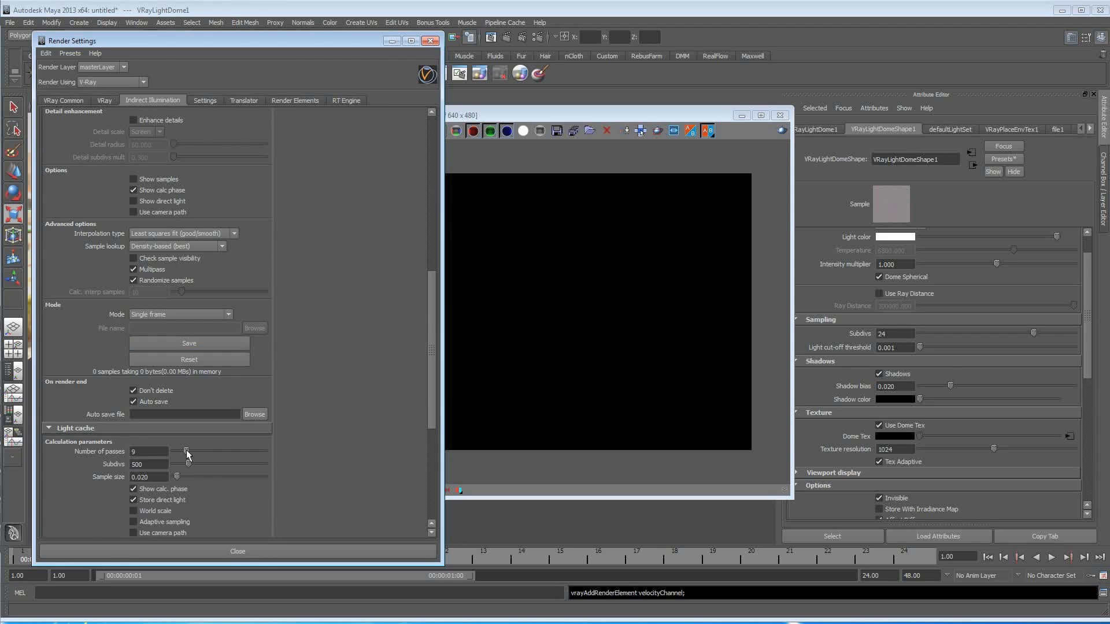
{"action": "left_click_drag", "start_coordinate": [190, 451], "coordinate": [191, 451]}
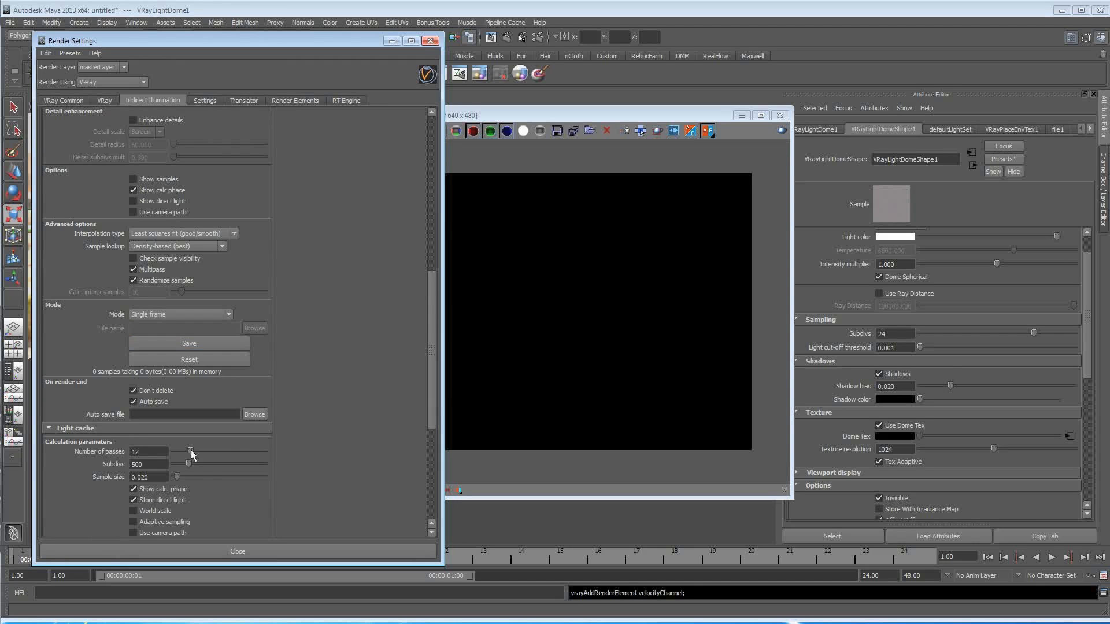
{"action": "left_click", "coordinate": [680, 122]}
{"action": "left_click", "coordinate": [782, 129]}
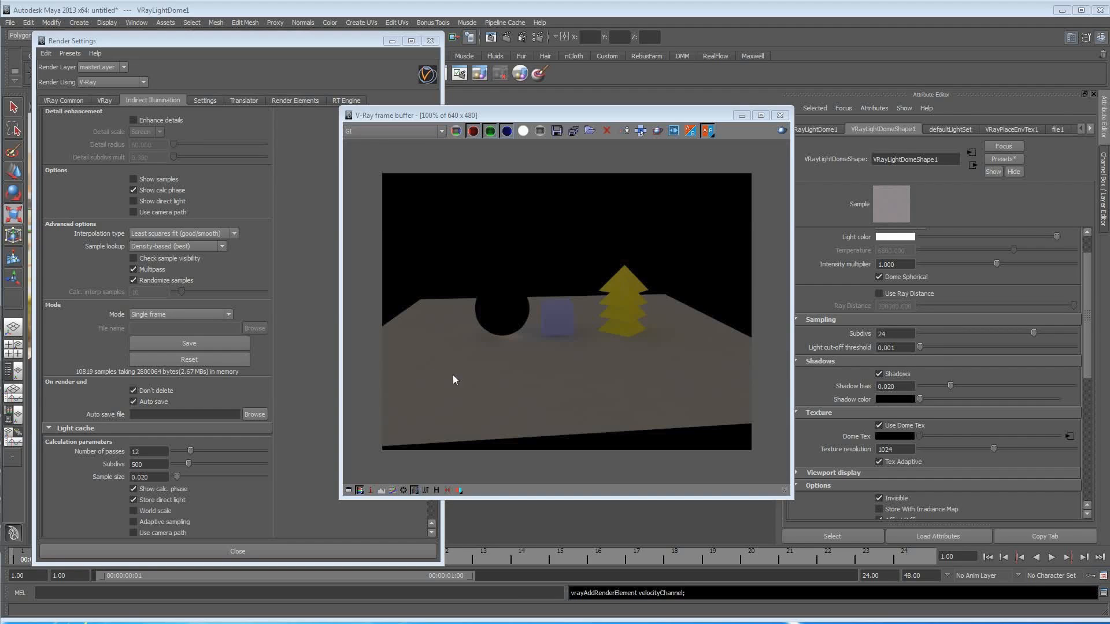
Display the zDepth channel of the finished render in the frame buffer.
{"action": "left_click", "coordinate": [404, 131]}
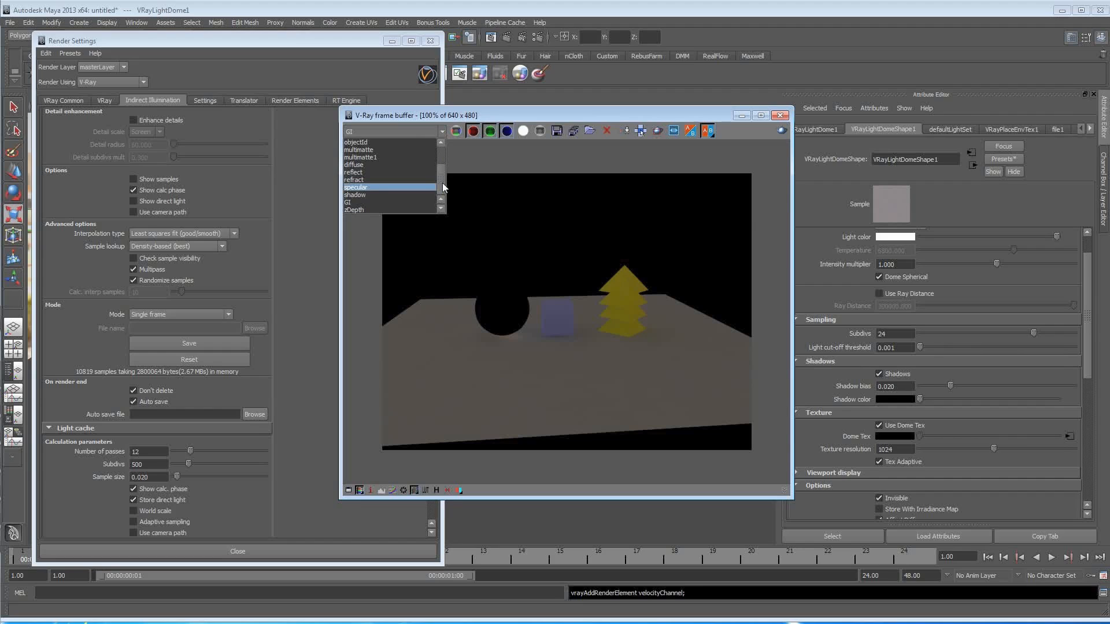
{"action": "mouse_move", "coordinate": [442, 182]}
{"action": "left_mouse_down"}
{"action": "mouse_move", "coordinate": [442, 166]}
{"action": "mouse_move", "coordinate": [442, 189]}
{"action": "left_mouse_up"}
{"action": "left_click", "coordinate": [403, 209]}
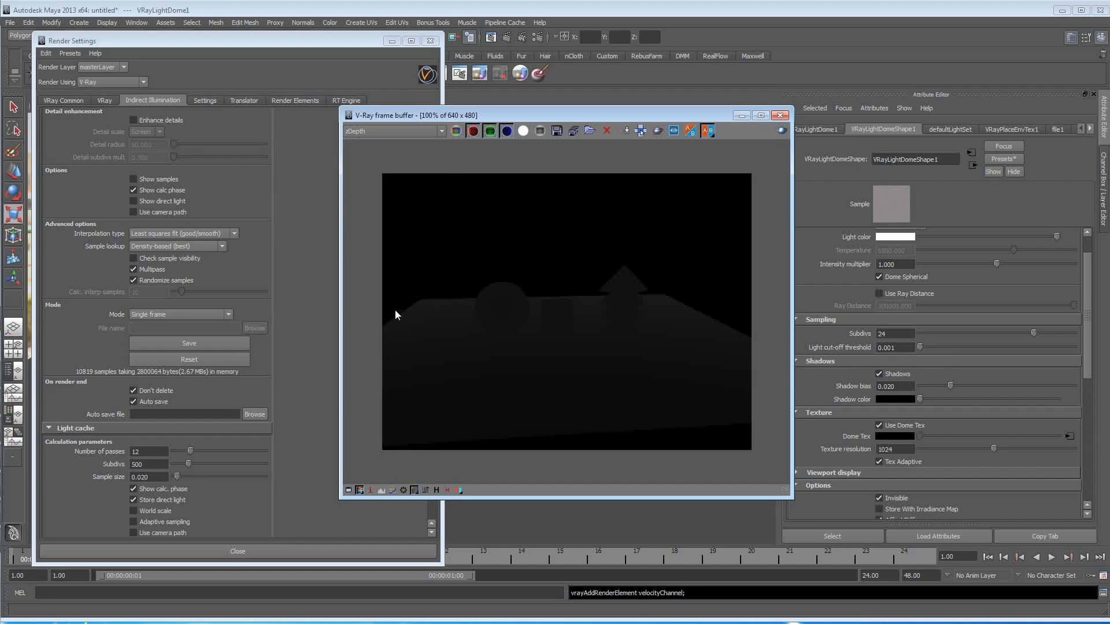
Close the render settings and reframe the viewport with the sphere large in the foreground, ahead of the cube and tree, for a new render.
{"action": "left_click_drag", "start_coordinate": [497, 121], "coordinate": [508, 114]}
{"action": "left_click", "coordinate": [430, 40]}
{"action": "left_click_drag", "start_coordinate": [438, 110], "coordinate": [524, 136]}
{"action": "left_click", "coordinate": [295, 123]}
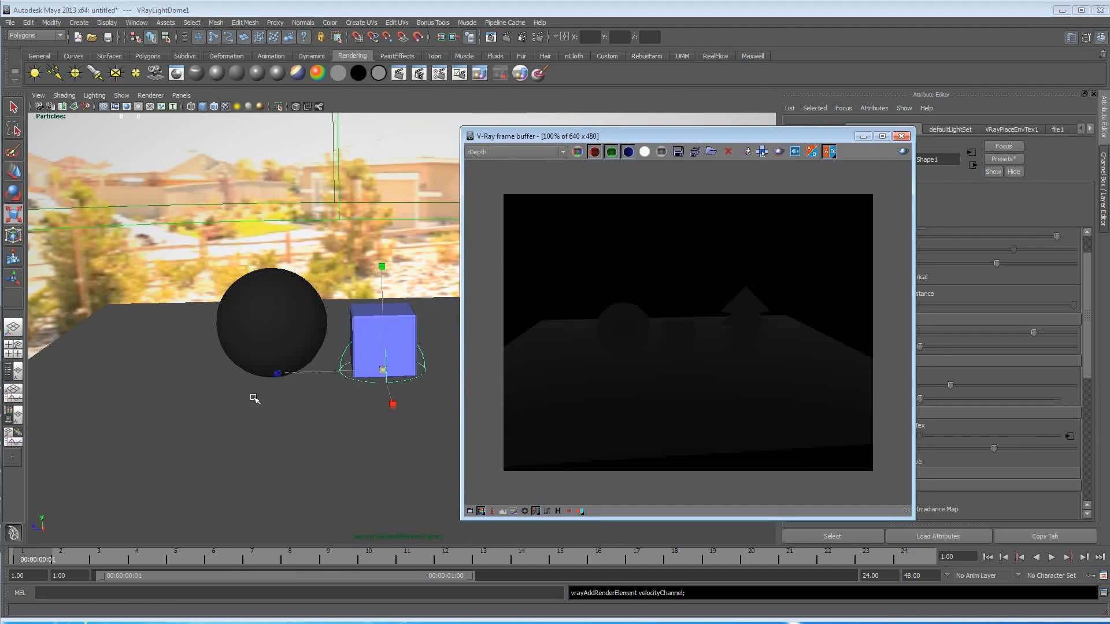
{"action": "left_click_drag", "start_coordinate": [218, 421], "coordinate": [325, 440], "text": "alt"}
{"action": "right_click_drag", "start_coordinate": [324, 440], "coordinate": [390, 440], "text": "alt"}
{"action": "middle_click_drag", "start_coordinate": [341, 439], "coordinate": [406, 436], "text": "alt"}
{"action": "left_click_drag", "start_coordinate": [406, 437], "coordinate": [364, 437], "text": "alt"}
{"action": "left_click_drag", "start_coordinate": [585, 136], "coordinate": [361, 117]}
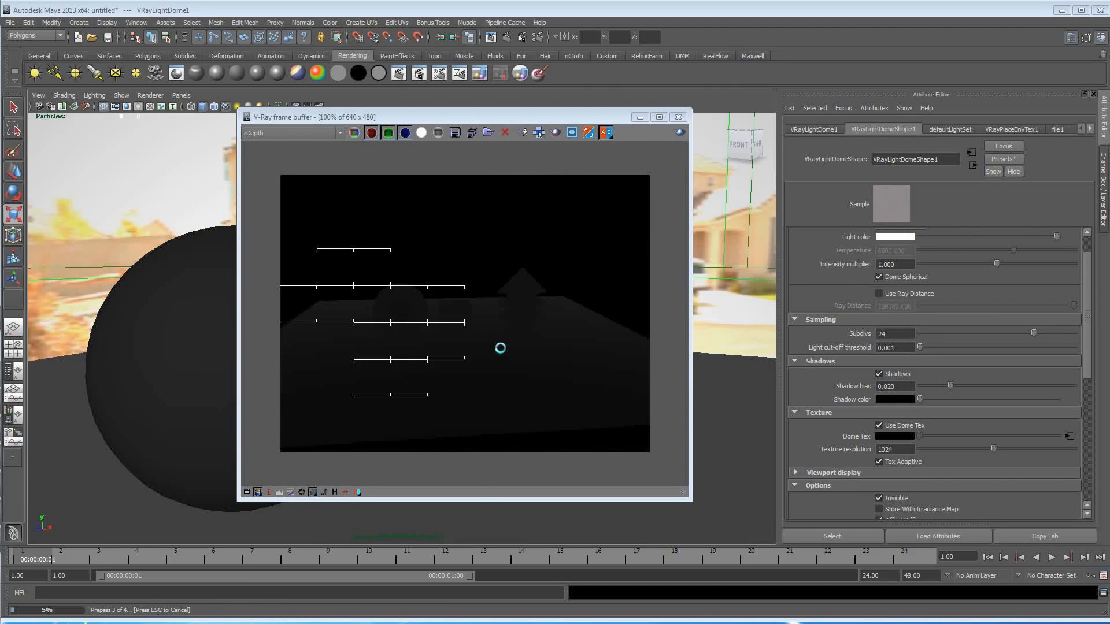
Check the image sampler and GI settings, close the render settings and render the new view with the zDepth channel displayed.
{"action": "left_click", "coordinate": [538, 37]}
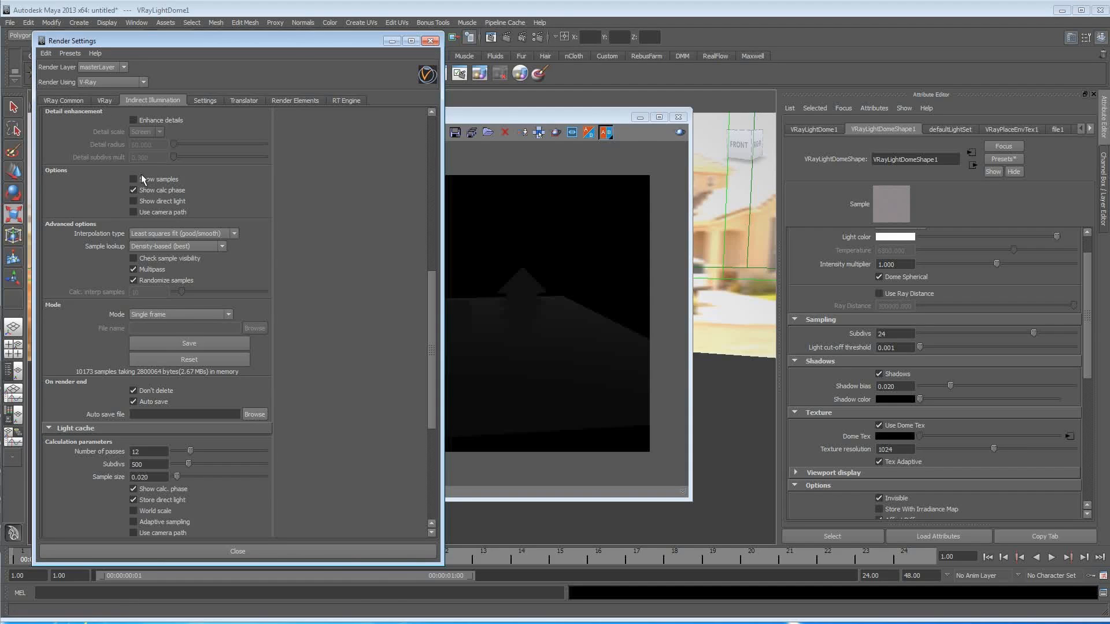
{"action": "left_click", "coordinate": [104, 100]}
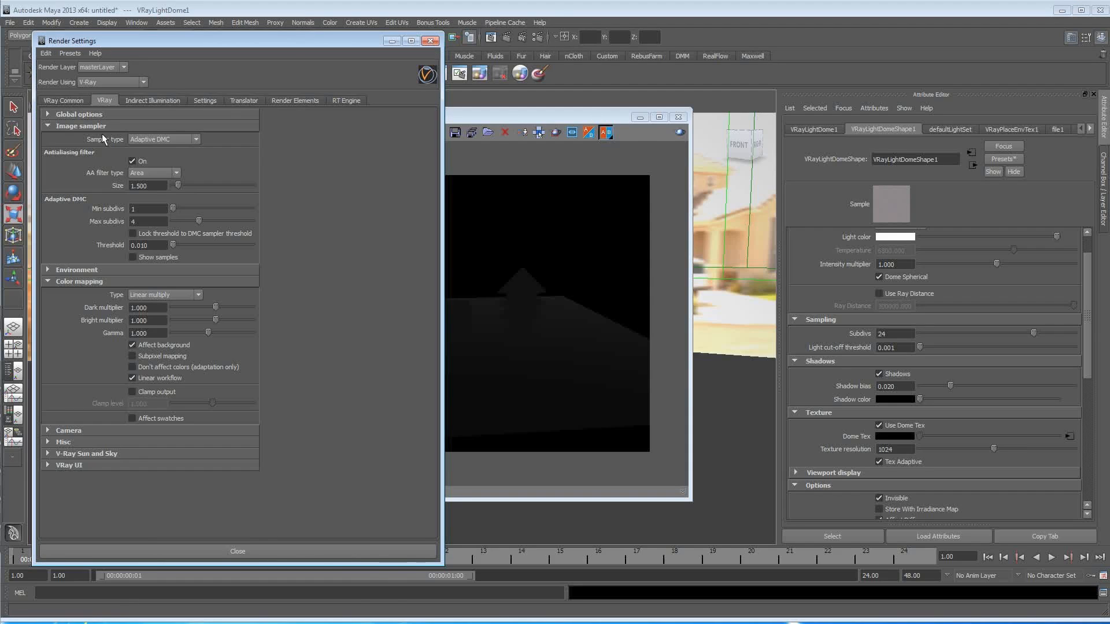
{"action": "left_click", "coordinate": [147, 102]}
{"action": "scroll", "coordinate": [140, 116], "scroll_direction": "up", "scroll_amount": 15}
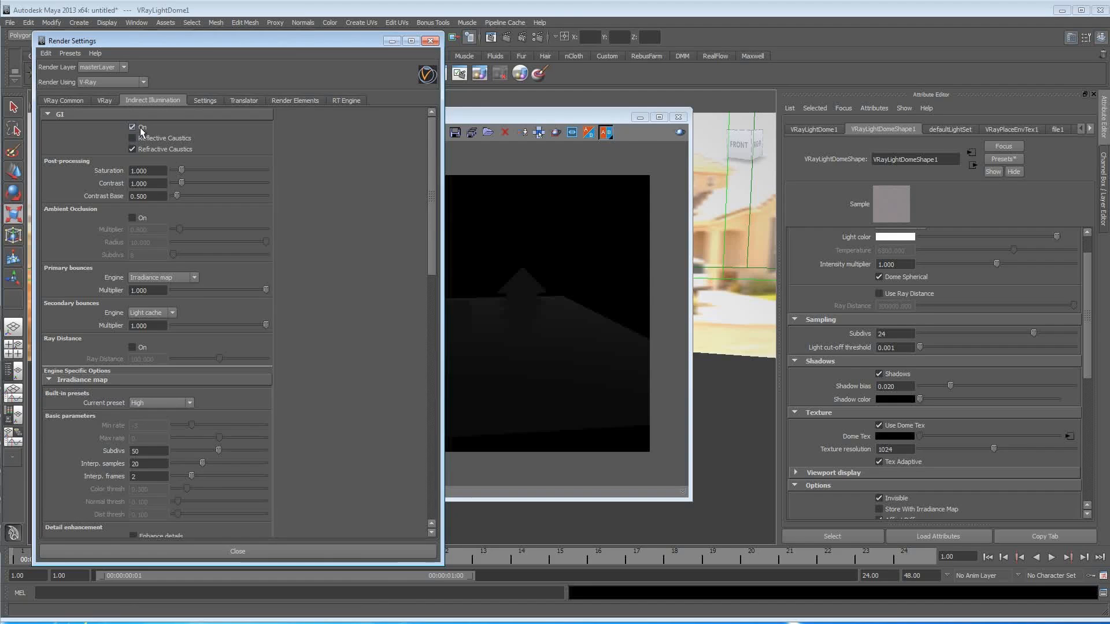
{"action": "left_click", "coordinate": [234, 551]}
{"action": "left_click", "coordinate": [679, 132]}
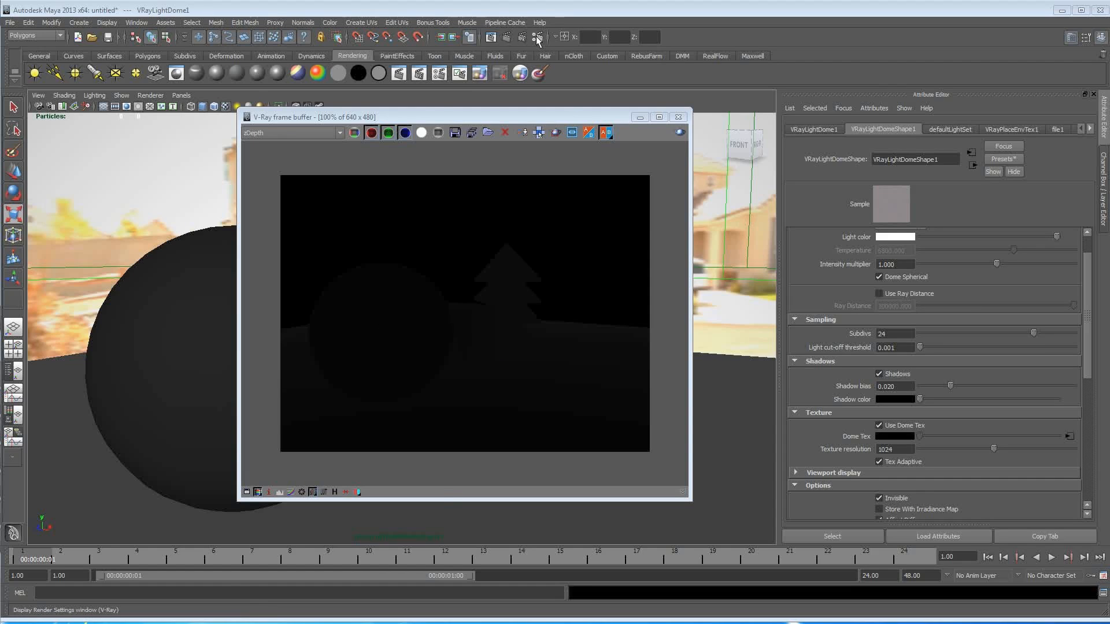
Set the vrayRE_Z_depth render element's Depth Black to 11.24 and Depth White to 56.18, and render its zDepth pass.
{"action": "left_click", "coordinate": [541, 75]}
{"action": "left_click", "coordinate": [295, 101]}
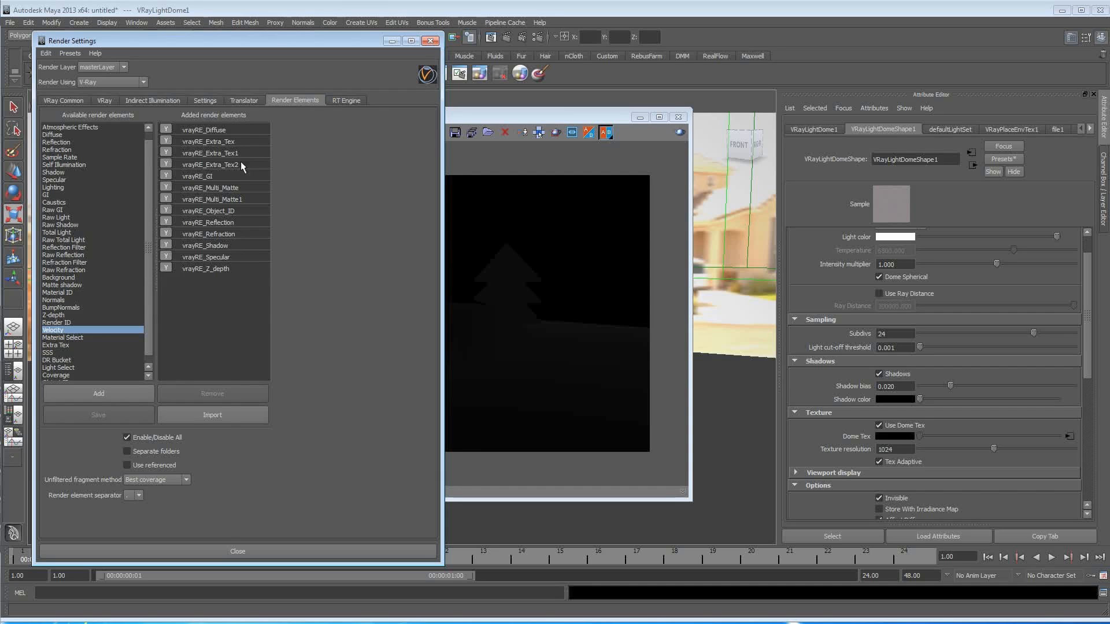
{"action": "left_click", "coordinate": [220, 269]}
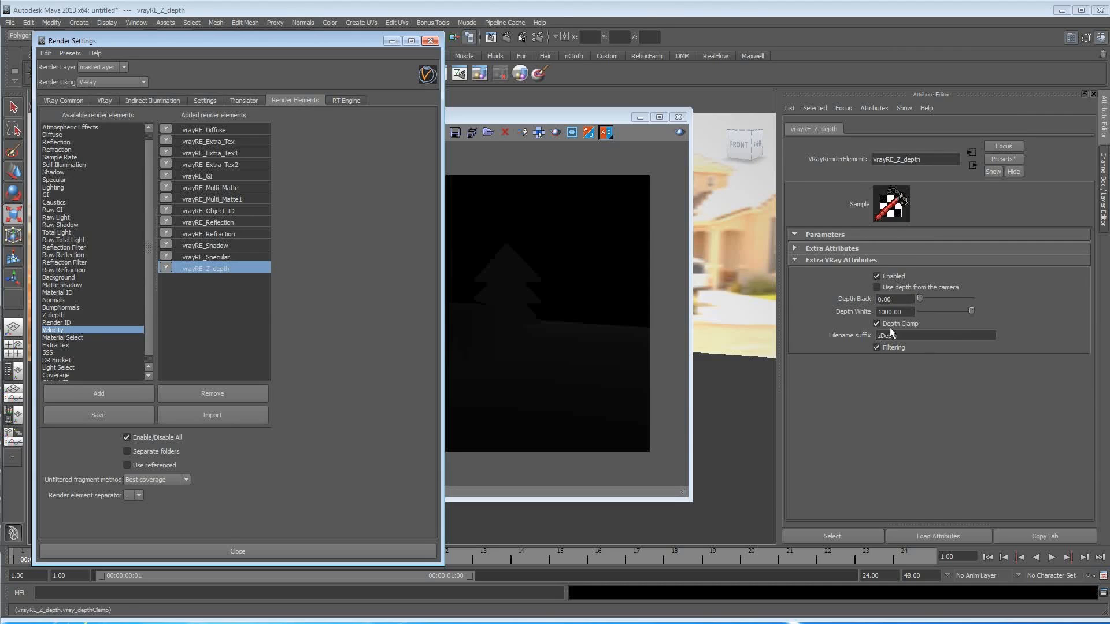
{"action": "double_click", "coordinate": [899, 300]}
{"action": "type", "text": "0.01"}
{"action": "key", "text": "Return"}
{"action": "double_click", "coordinate": [909, 300]}
{"action": "type", "text": "0.16"}
{"action": "key", "text": "Return"}
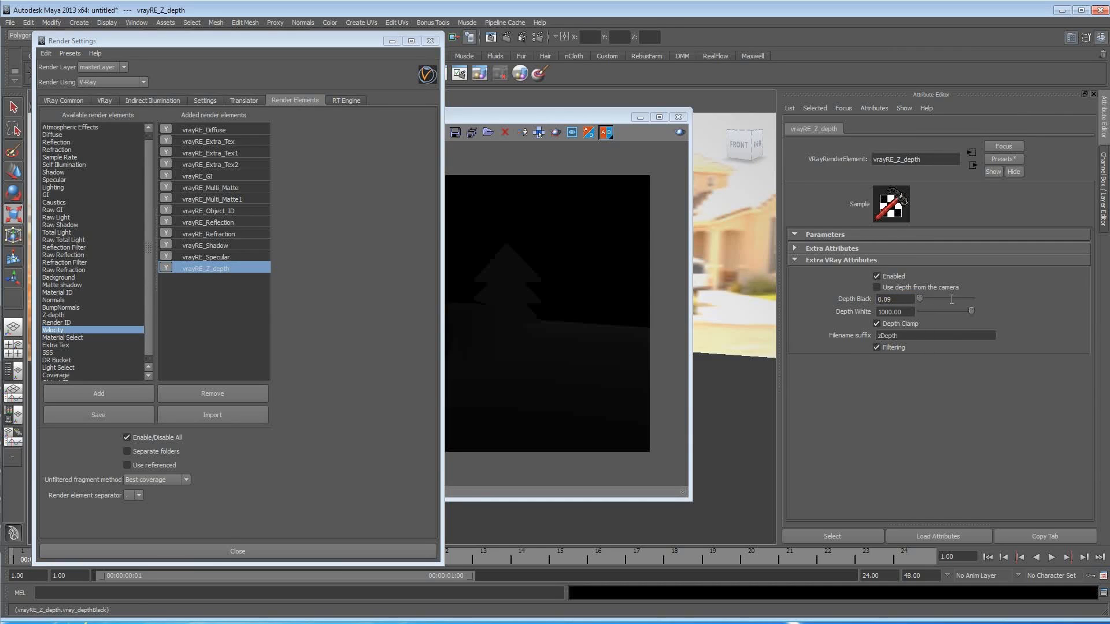
{"action": "left_click_drag", "start_coordinate": [938, 310], "coordinate": [922, 305]}
{"action": "left_click", "coordinate": [577, 119]}
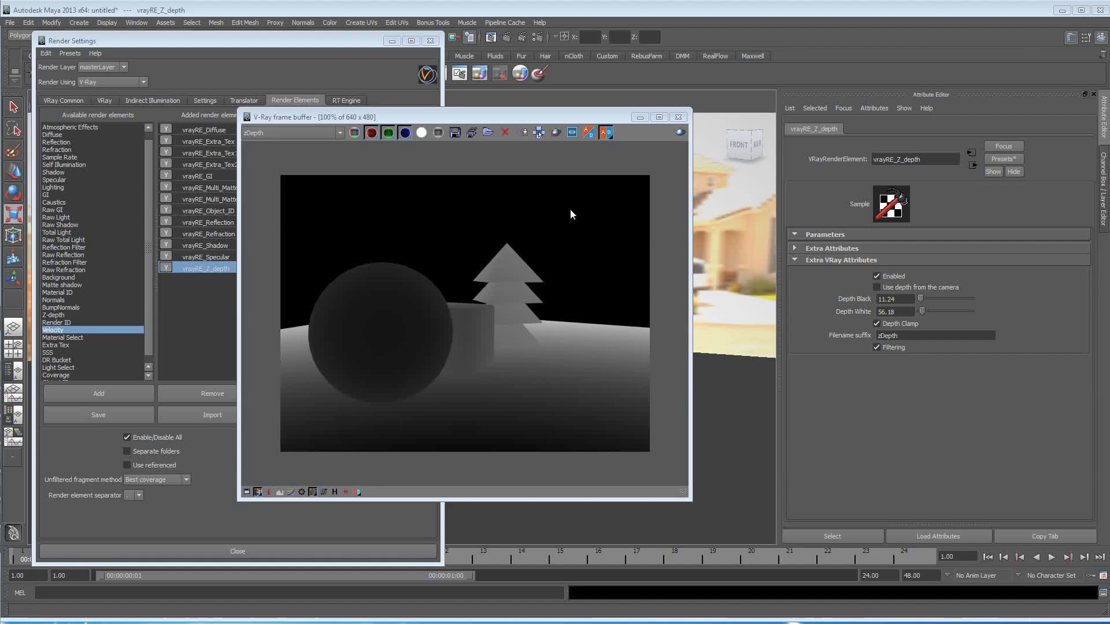
Look through the available and added render elements, recheck the zDepth pass in the frame buffer and close the render settings.
{"action": "left_click", "coordinate": [679, 118]}
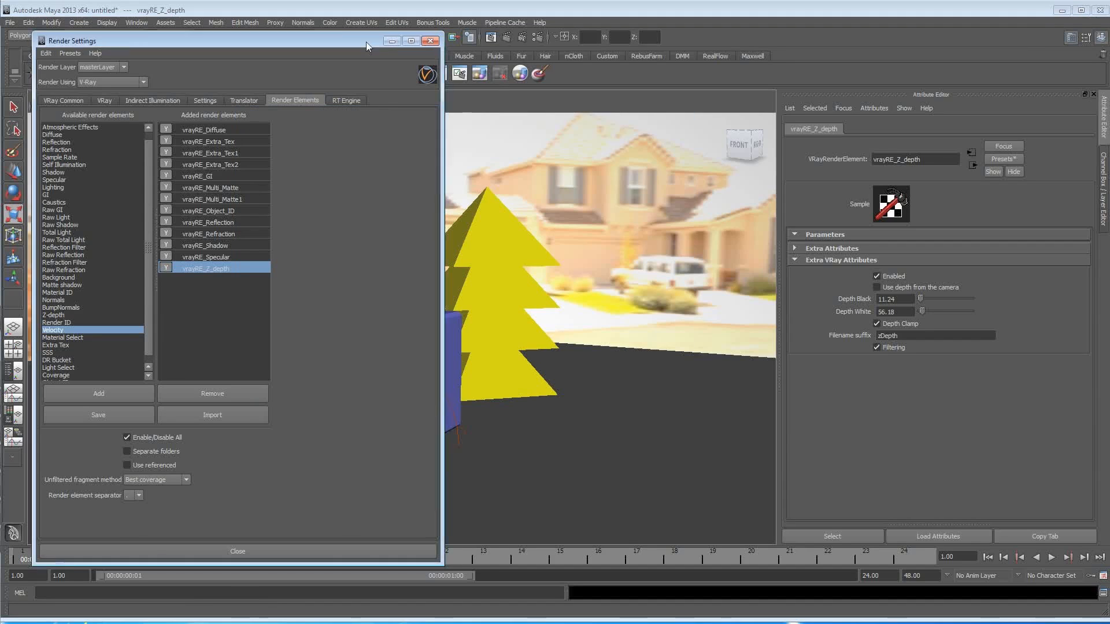
{"action": "left_click_drag", "start_coordinate": [366, 42], "coordinate": [530, 44]}
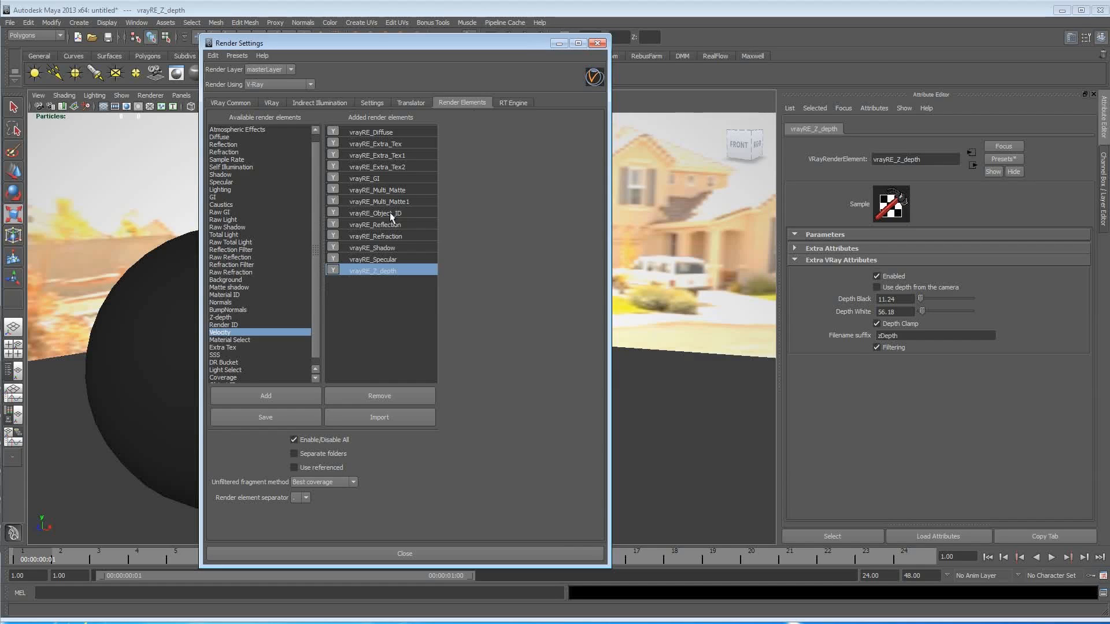
{"action": "left_click_drag", "start_coordinate": [318, 224], "coordinate": [317, 215]}
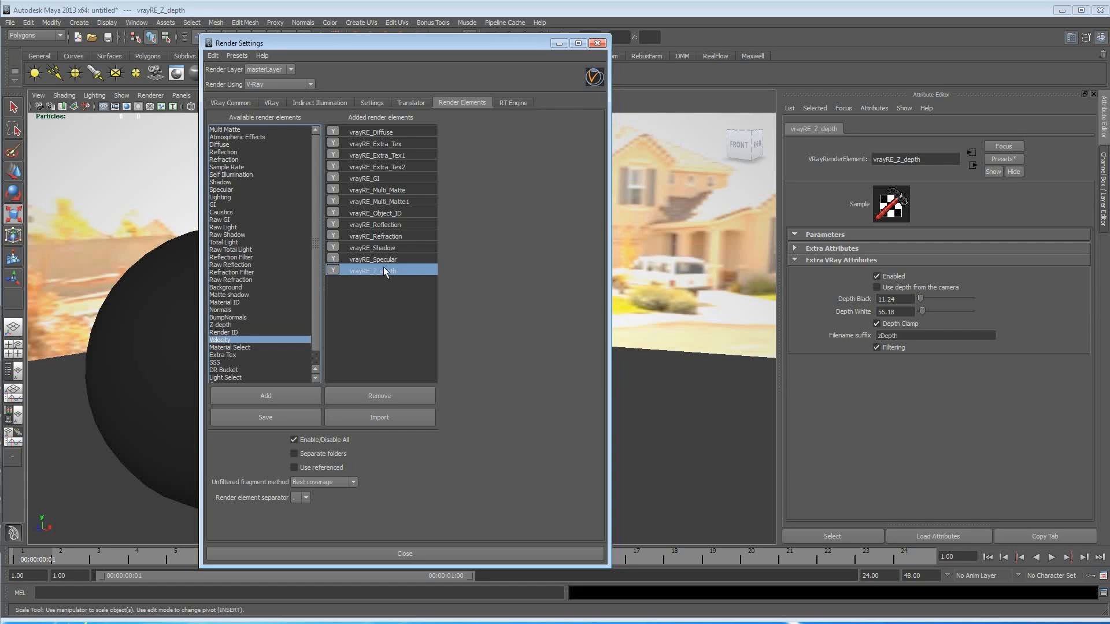
{"action": "left_click_drag", "start_coordinate": [523, 36], "coordinate": [525, 54]}
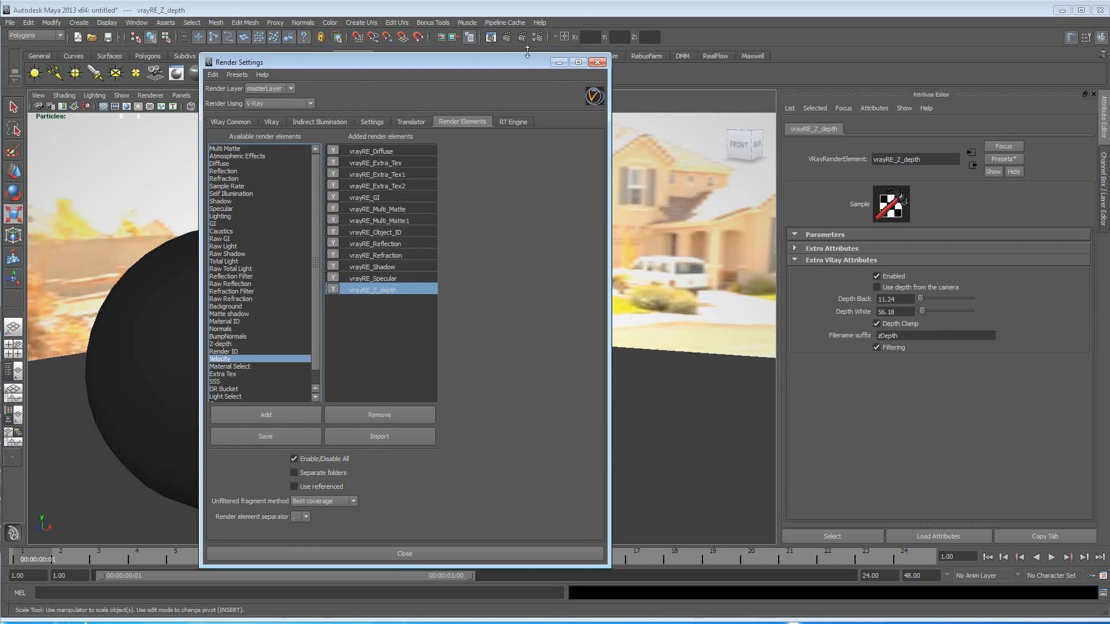
{"action": "left_click", "coordinate": [507, 38]}
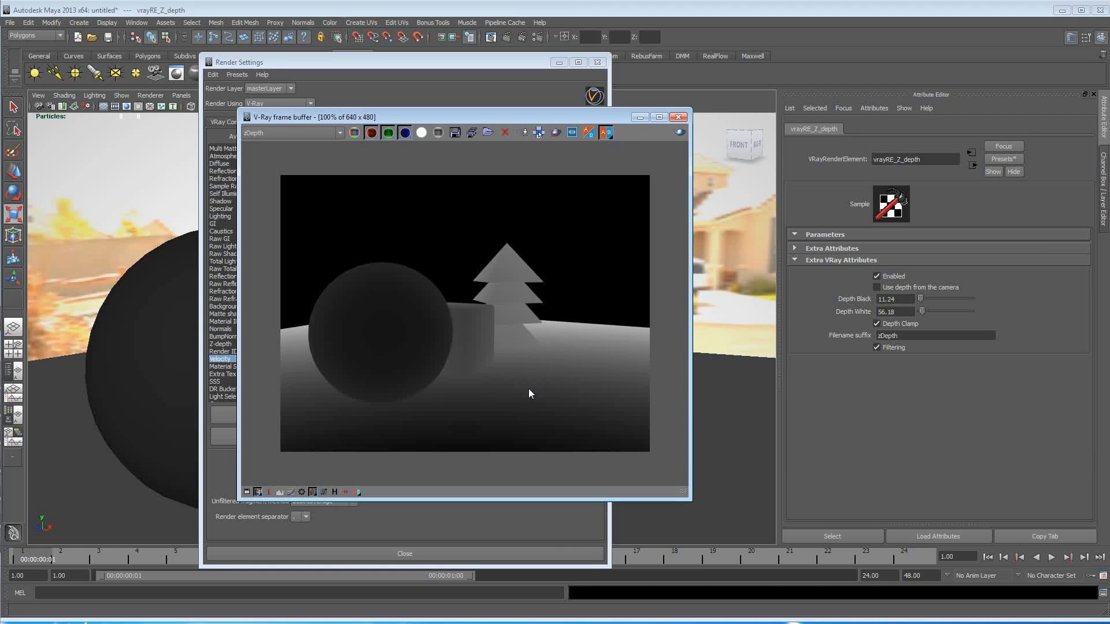
{"action": "left_click", "coordinate": [678, 117]}
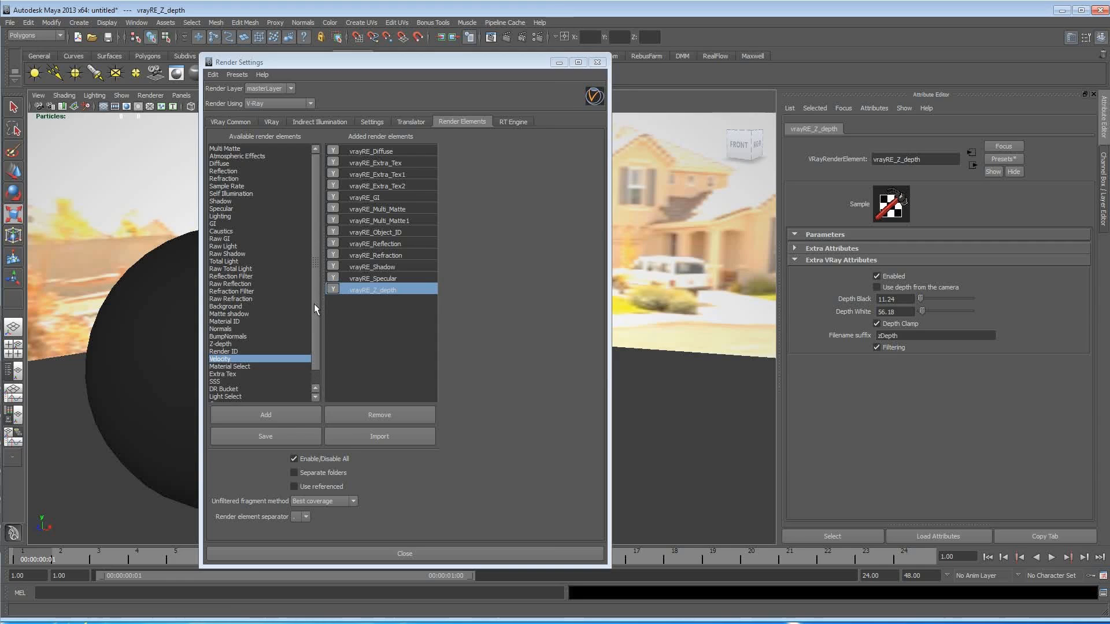
{"action": "left_click_drag", "start_coordinate": [314, 303], "coordinate": [314, 318]}
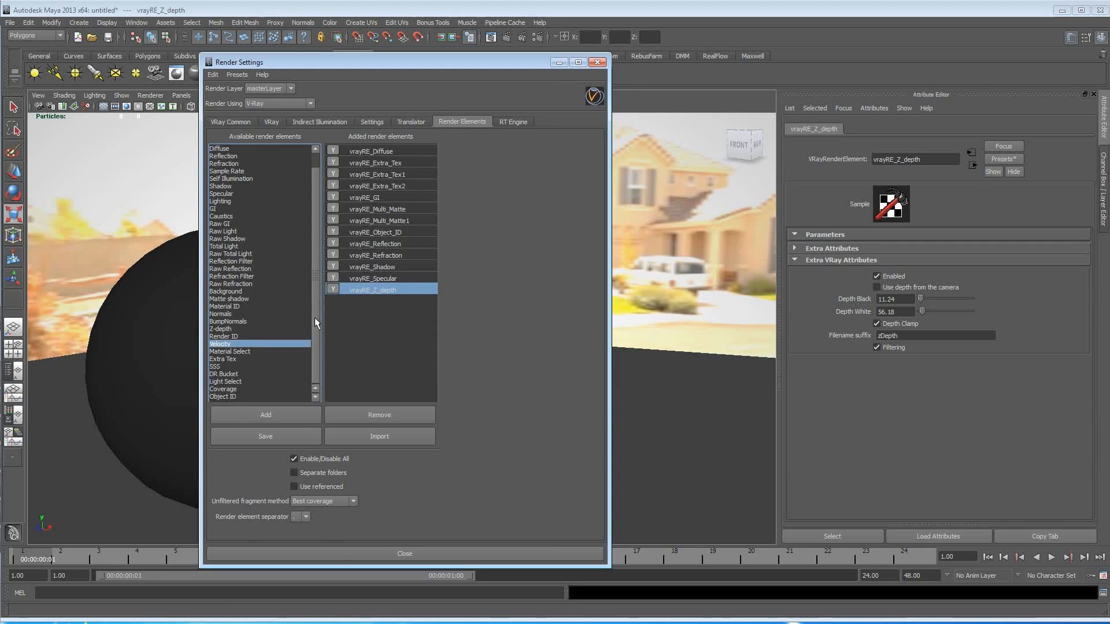
{"action": "left_click", "coordinate": [320, 549]}
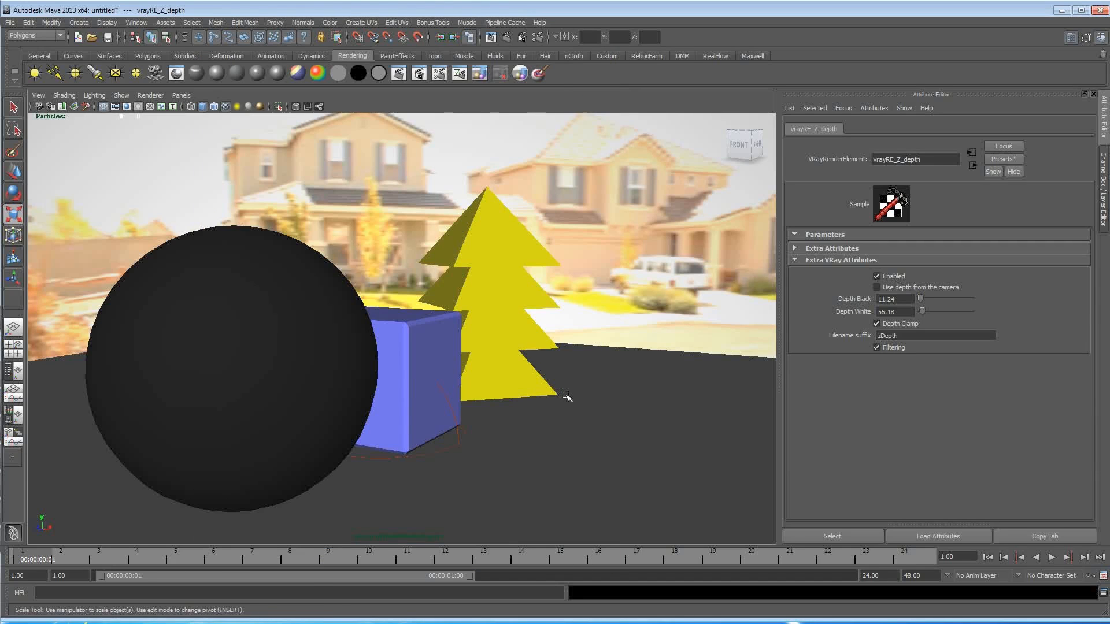
{"action": "left_click_drag", "start_coordinate": [483, 404], "coordinate": [528, 422], "text": "alt"}
{"action": "right_click_drag", "start_coordinate": [528, 422], "coordinate": [624, 422], "text": "alt"}
{"action": "left_click_drag", "start_coordinate": [623, 422], "coordinate": [619, 405], "text": "alt"}
{"action": "right_click_drag", "start_coordinate": [618, 404], "coordinate": [540, 409], "text": "alt"}
{"action": "key", "text": "alt+Tab"}
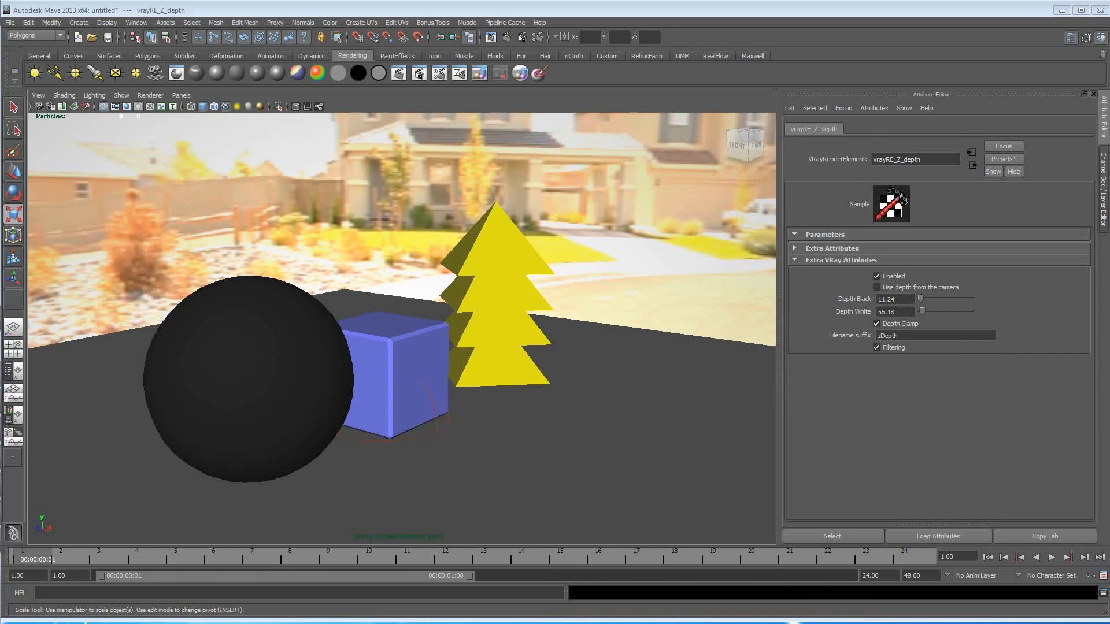